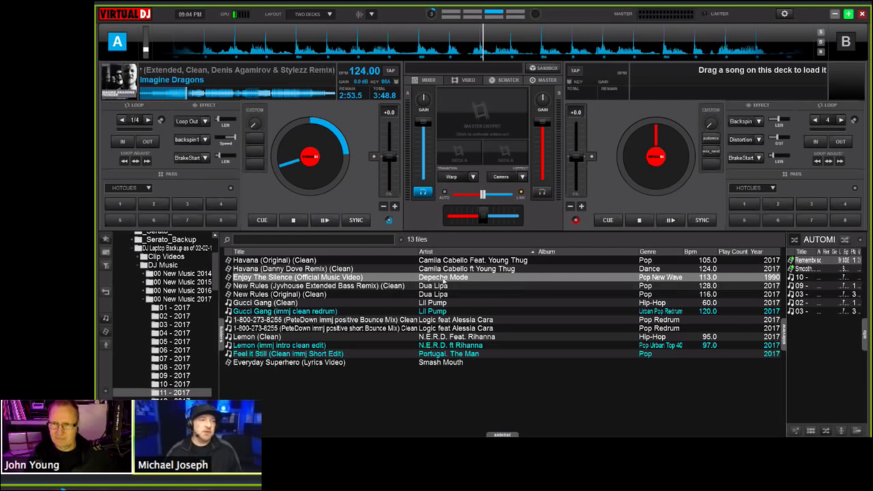
Step: Load the Depeche Mode track Enjoy The Silence (Official Music Video) on Deck 2
right_click(443, 278)
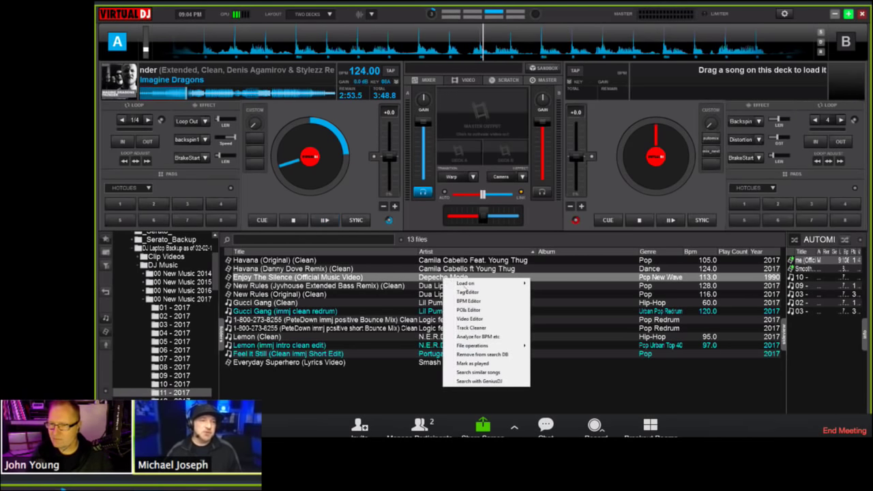
mouse_move(516, 283)
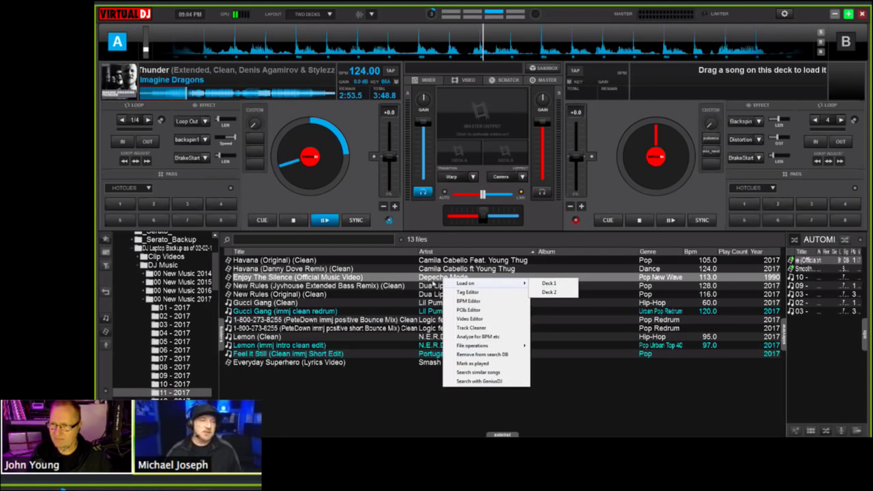
click(553, 292)
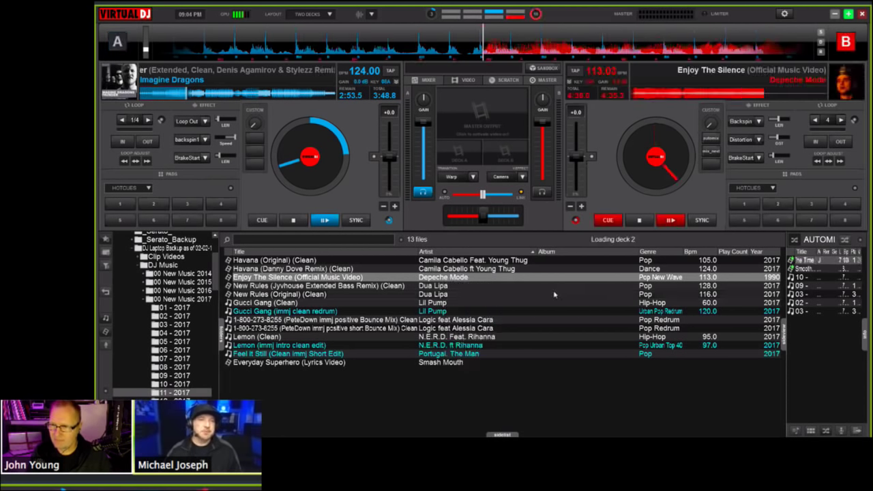
Step: Inspect the color choices and cover art selection for Enjoy The Silence in the Tag Editor
right_click(474, 278)
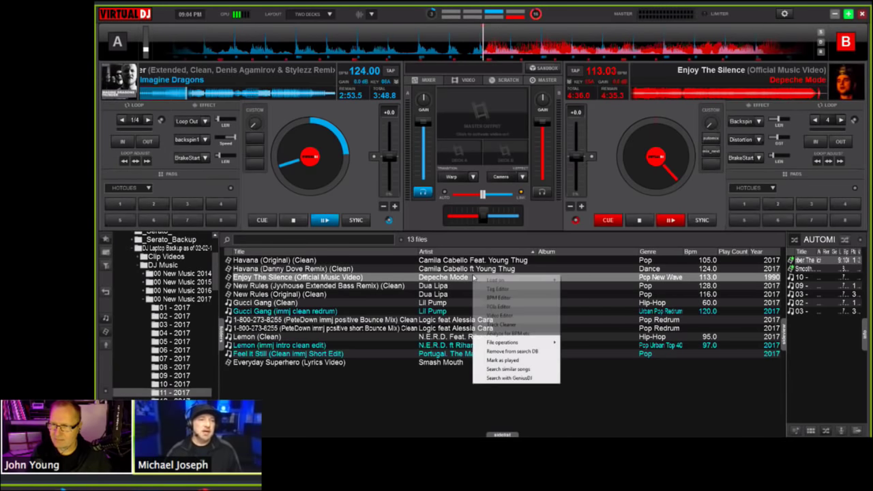
click(489, 289)
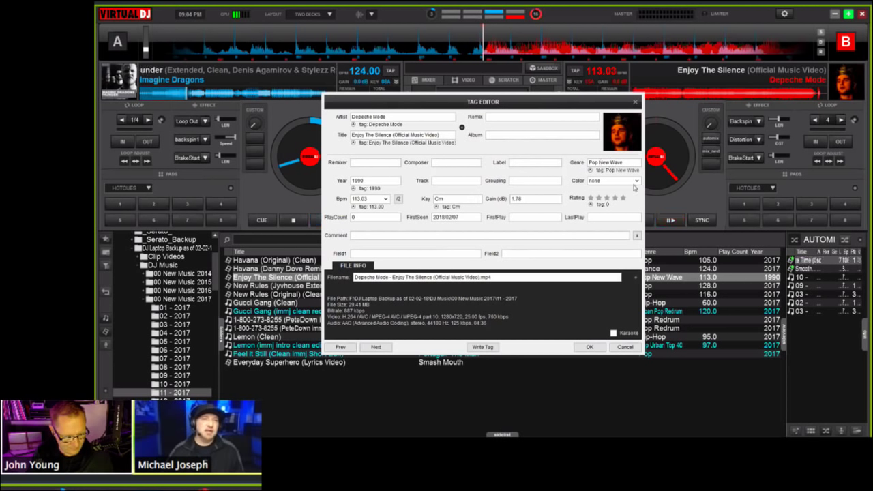
click(613, 180)
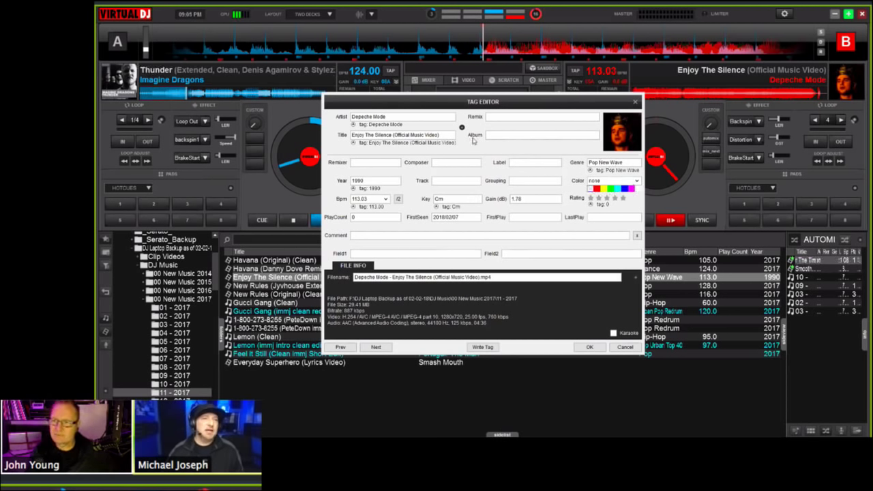
click(623, 140)
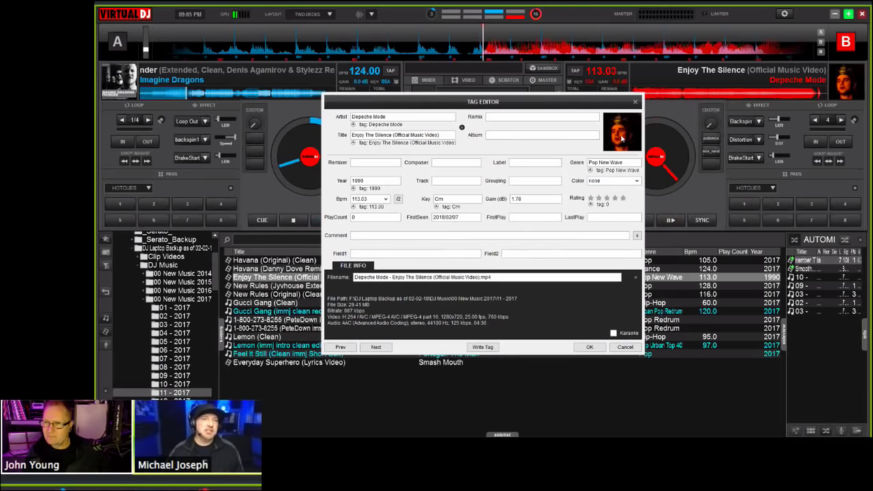
click(622, 139)
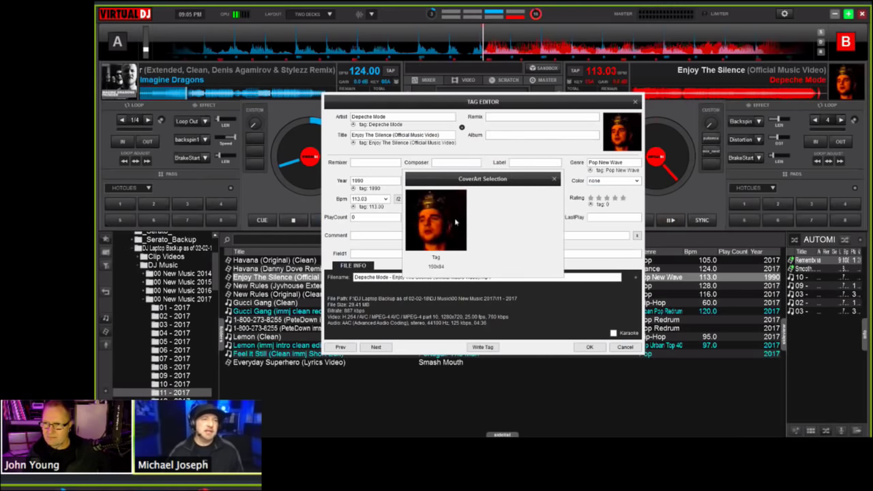
click(554, 178)
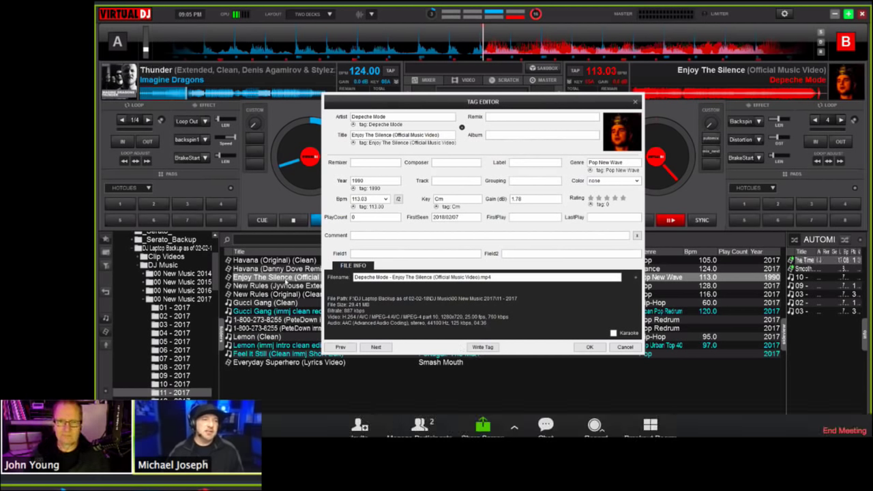
Step: Step forward through the tags of the following tracks in the Tag Editor and close it
click(376, 347)
click(376, 347)
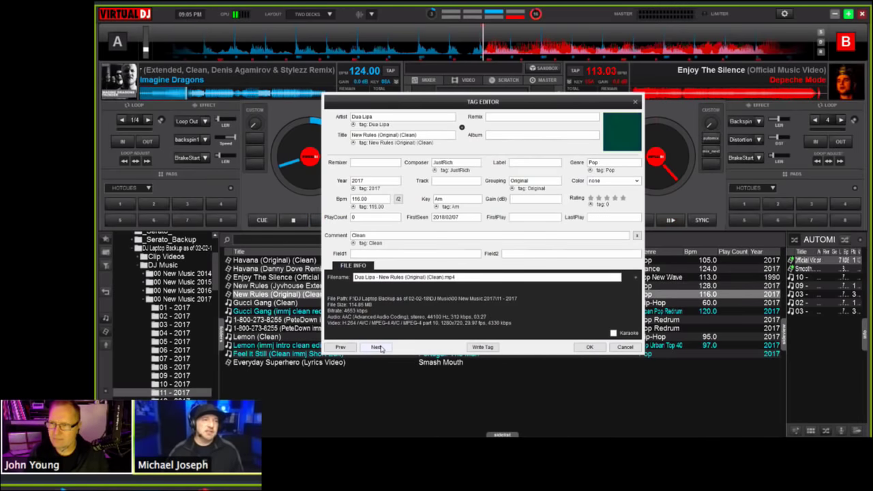
click(377, 347)
click(377, 347)
click(377, 347)
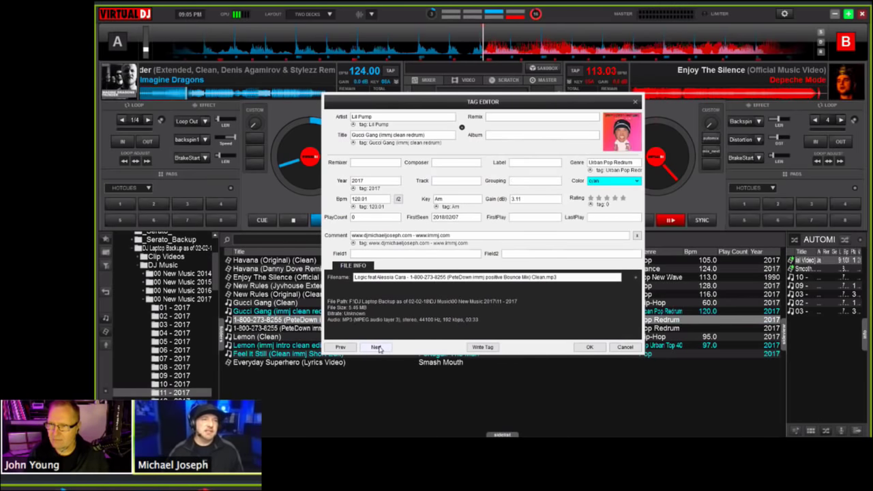
click(377, 347)
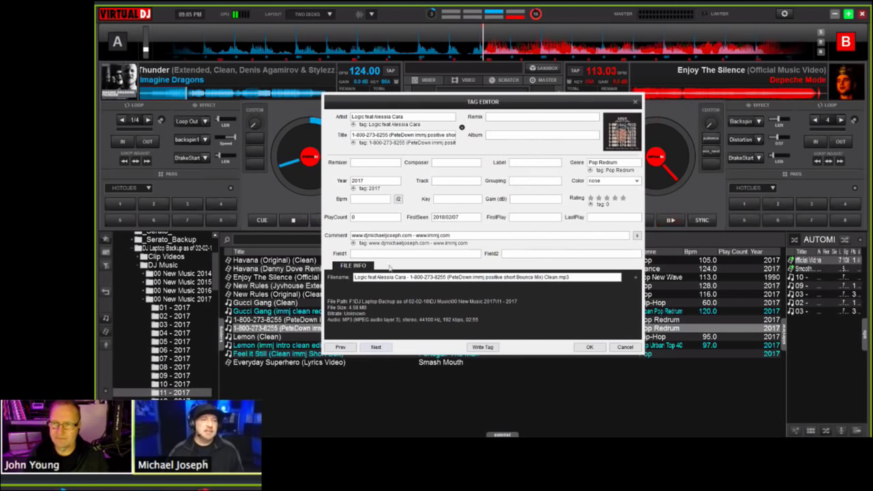
click(635, 104)
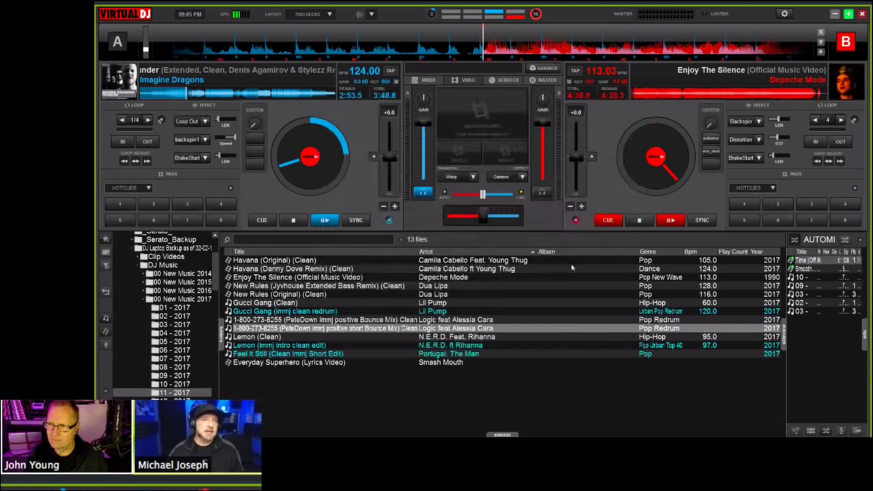
Step: Examine the beat grid and Variable BPM controls for New Rules (Jyvhouse Extended Bass Remix) in the BPM Editor, and close it
right_click(451, 287)
click(477, 307)
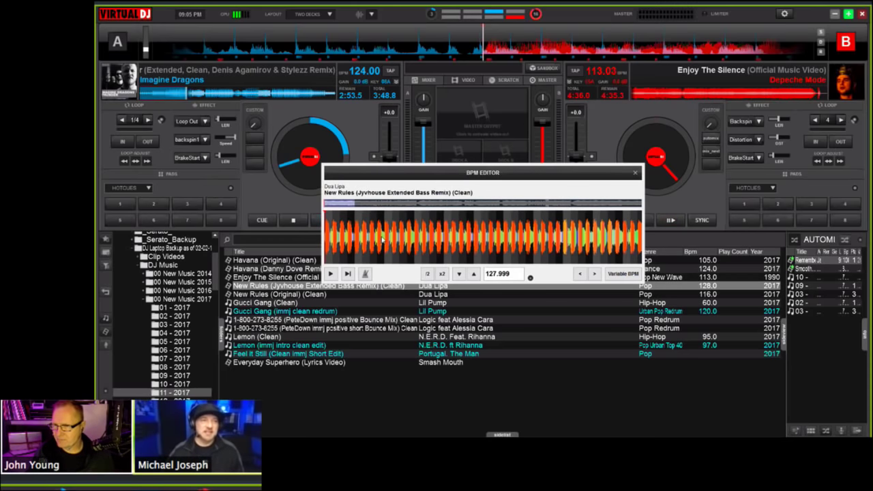
scroll(381, 239, up, 2)
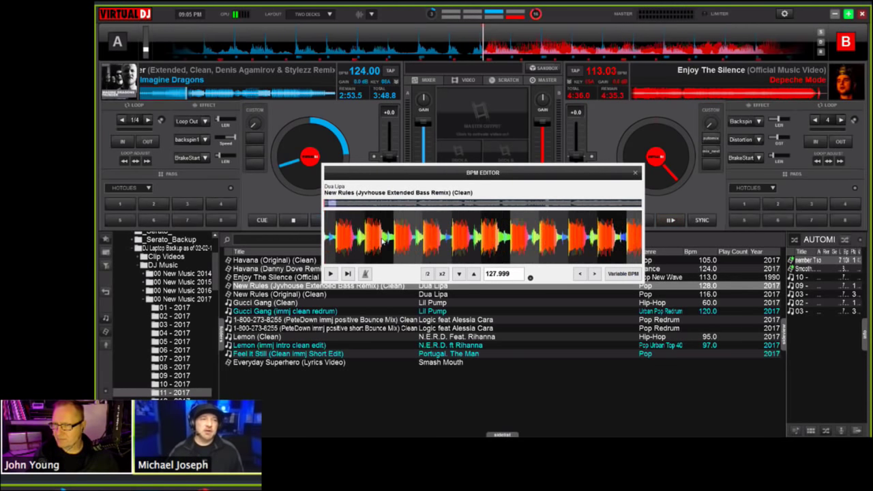
scroll(381, 239, up, 1)
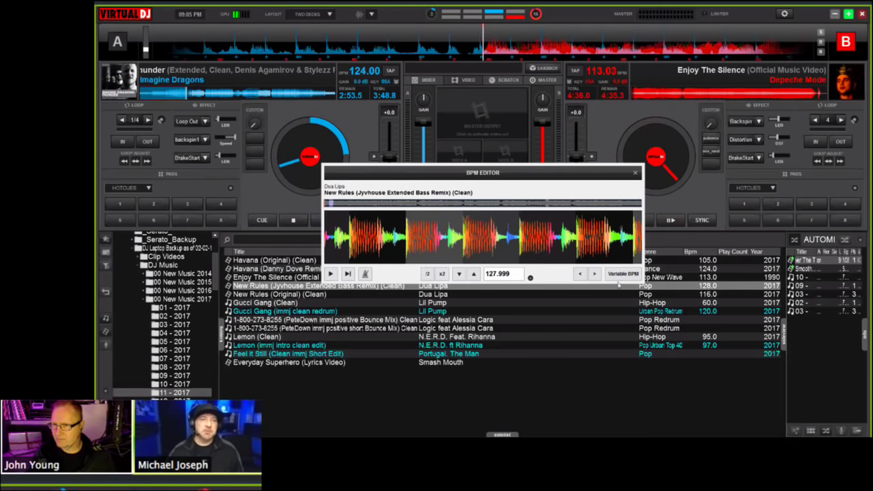
click(619, 276)
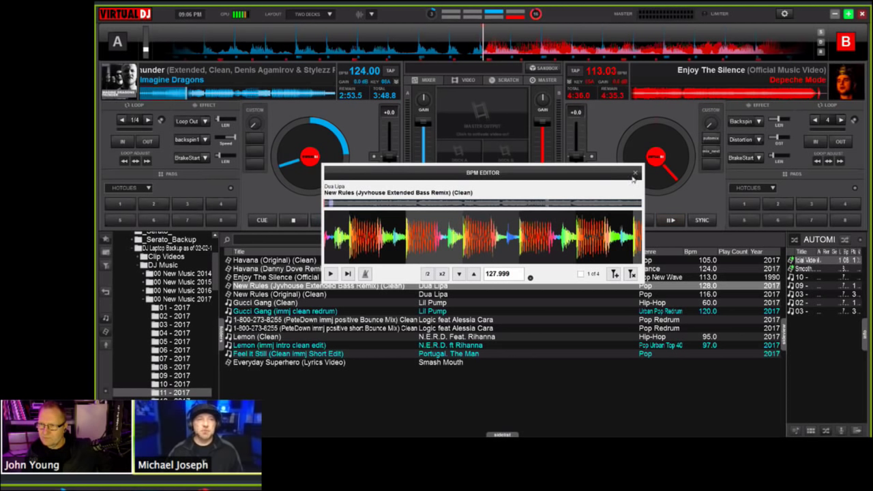
scroll(546, 226, down, 3)
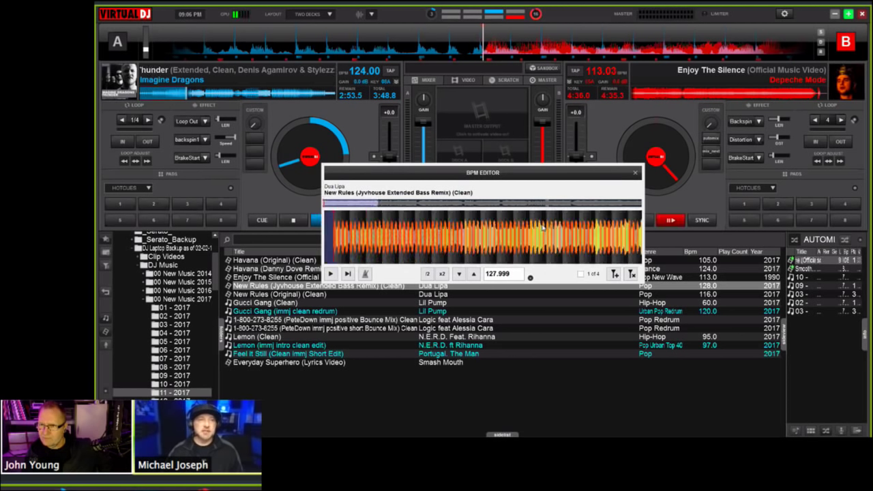
scroll(543, 227, down, 3)
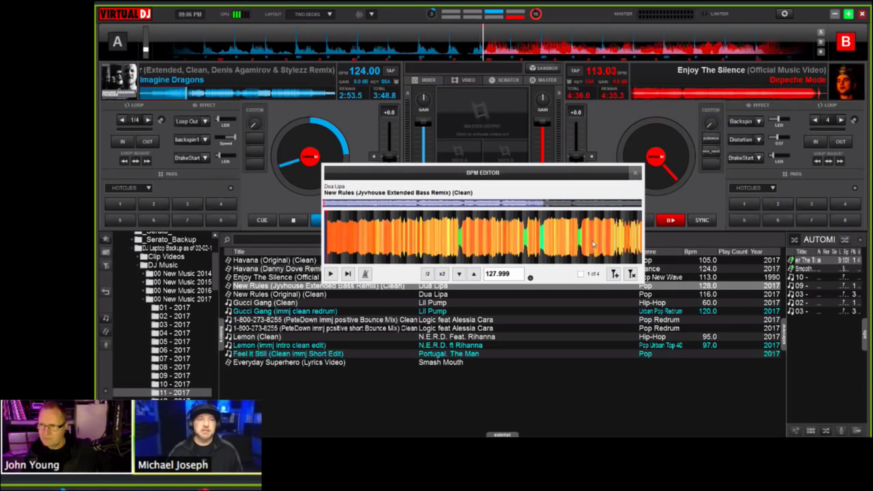
click(634, 172)
Step: Add a new hot cue point to New Rules (Jyvhouse Extended Bass Remix) in the POI Editor
right_click(509, 285)
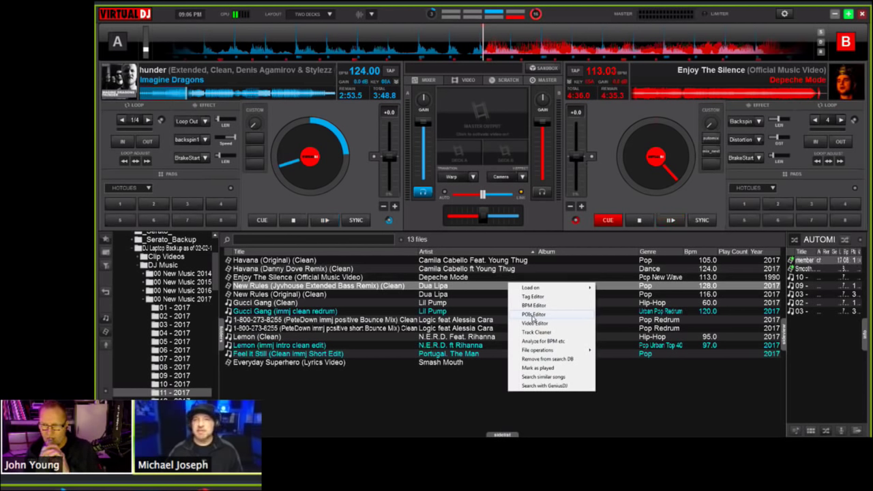
click(533, 318)
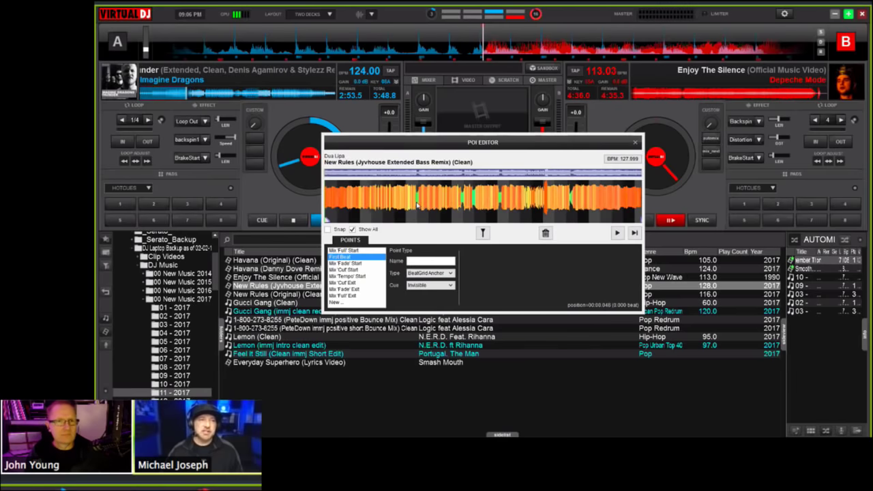
scroll(417, 202, up, 5)
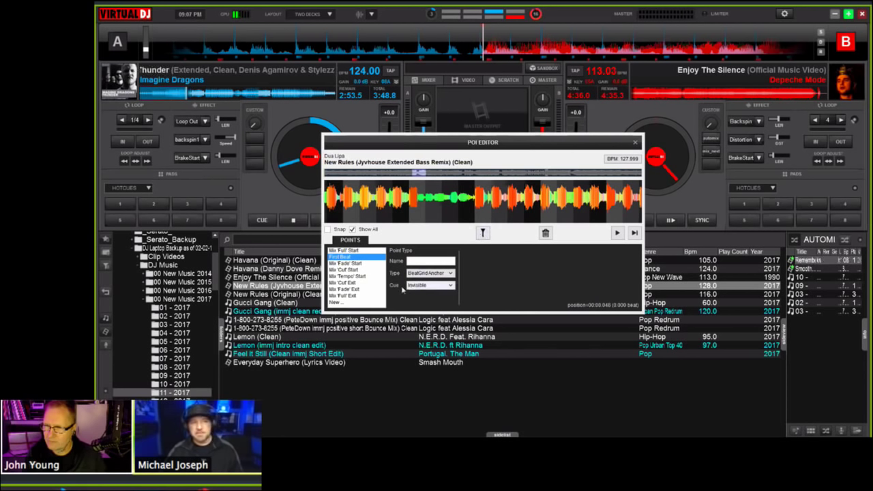
click(349, 302)
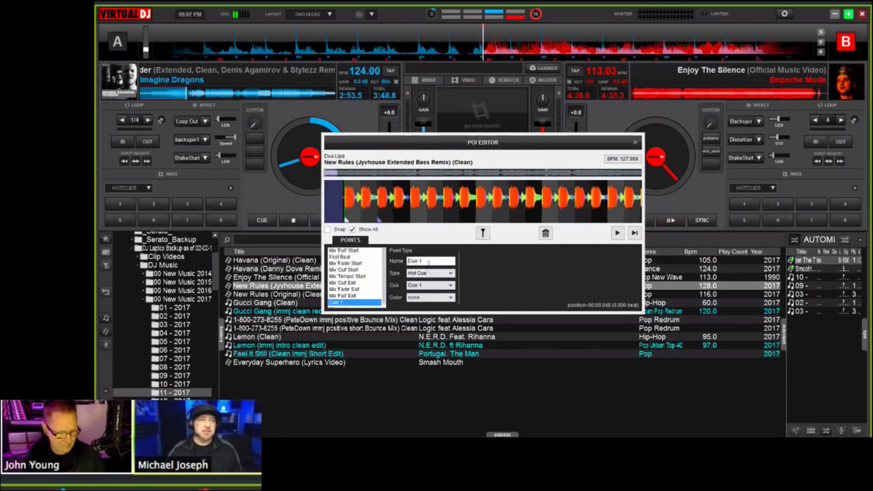
Step: Review the available point types and the waveform around the new cue, and close the POI Editor
click(430, 274)
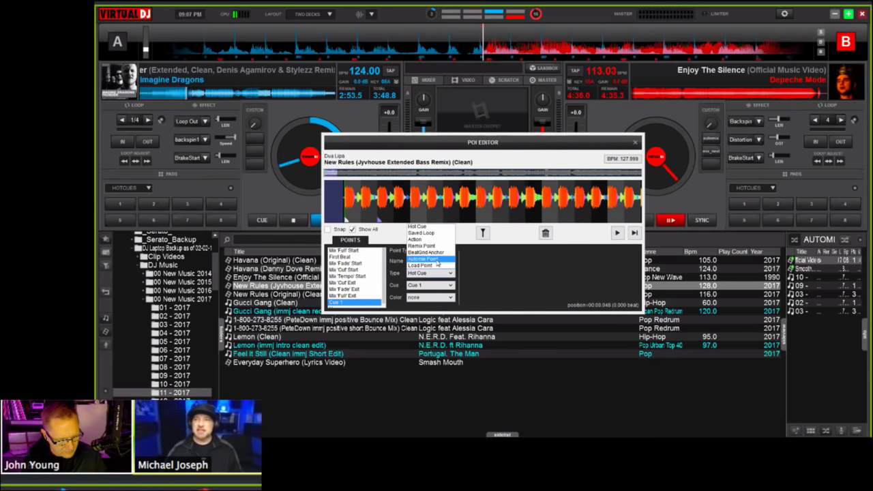
click(525, 237)
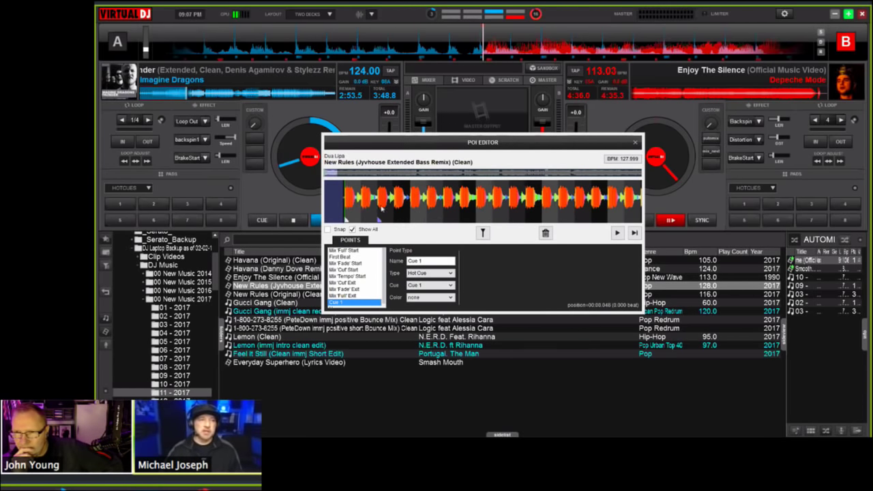
scroll(362, 203, up, 3)
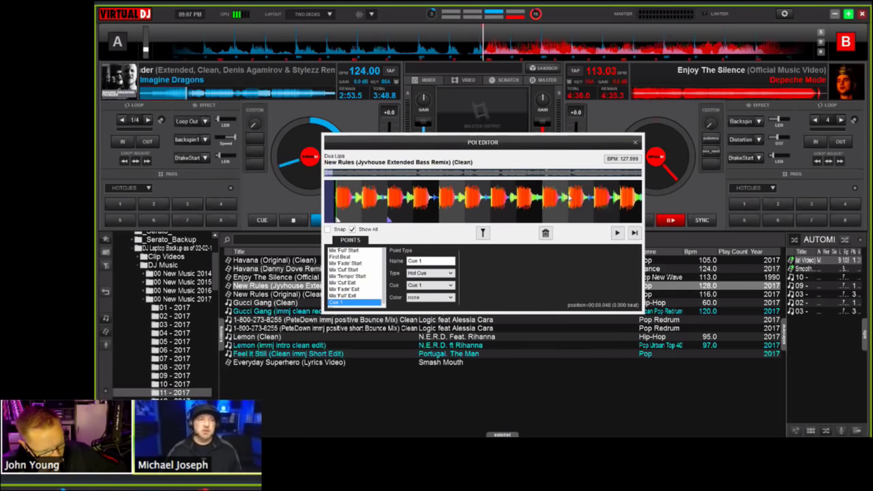
scroll(535, 192, down, 3)
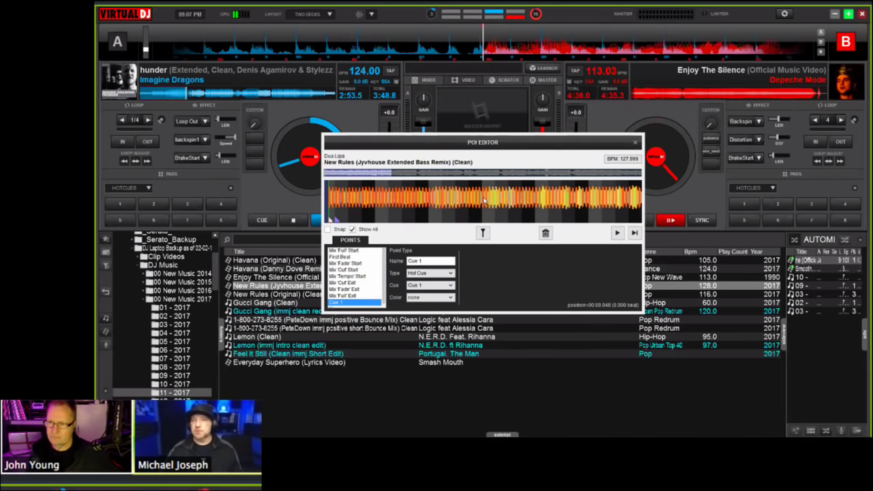
click(633, 143)
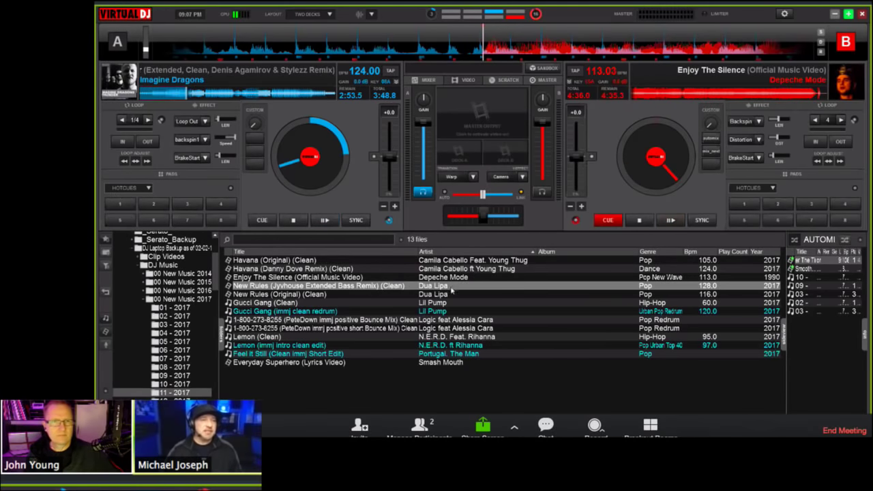
Step: View the overlay options for New Rules (Jyvhouse Extended Bass Remix) in the Video Editor and close it
right_click(412, 288)
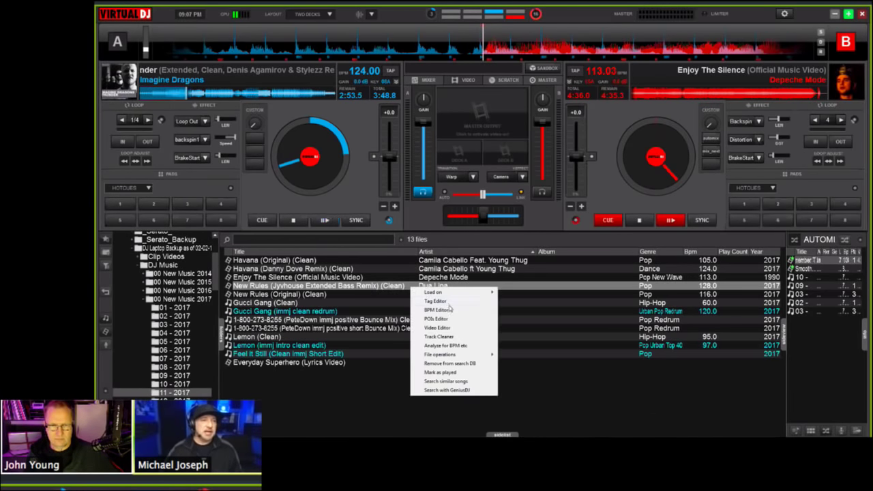
click(451, 328)
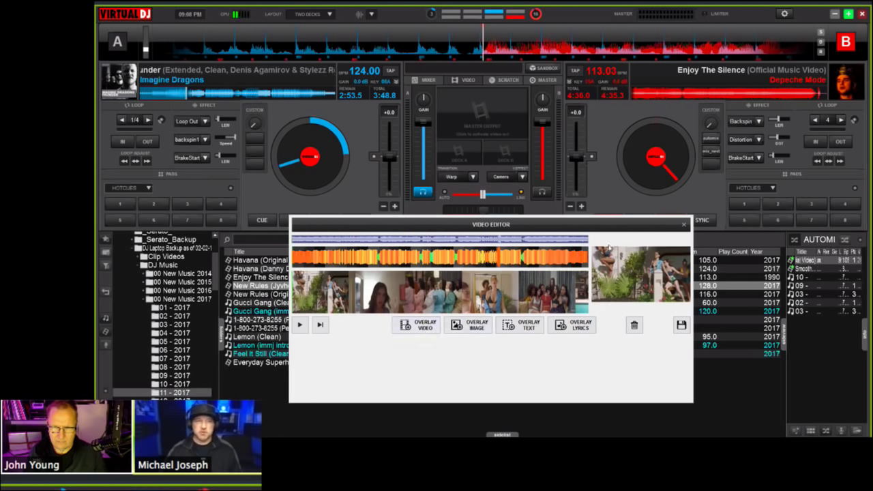
click(684, 226)
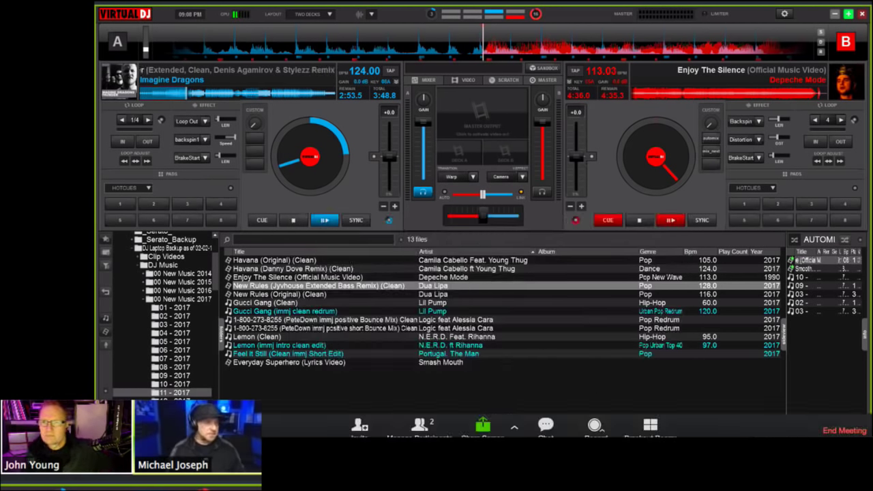
Step: Search the library for "50 cent di" and load Disco Inferno (MJ Clean Edit)(Video) on deck A
text(50 cent)
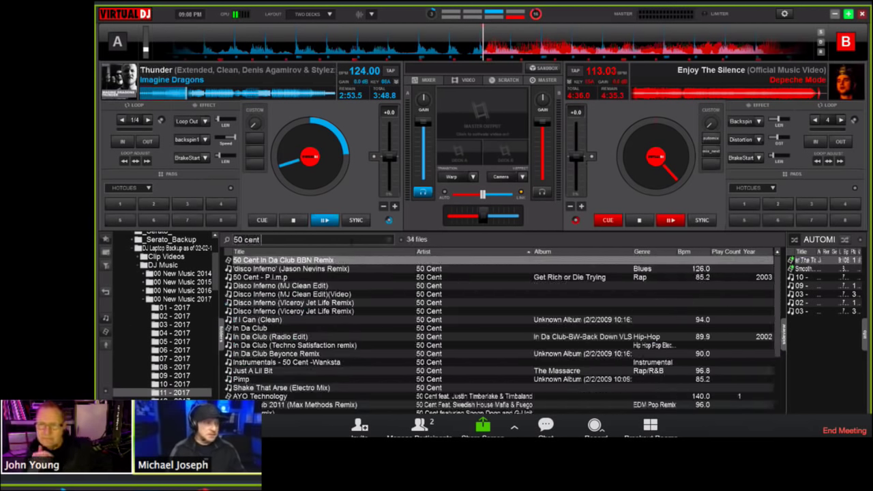
text( di)
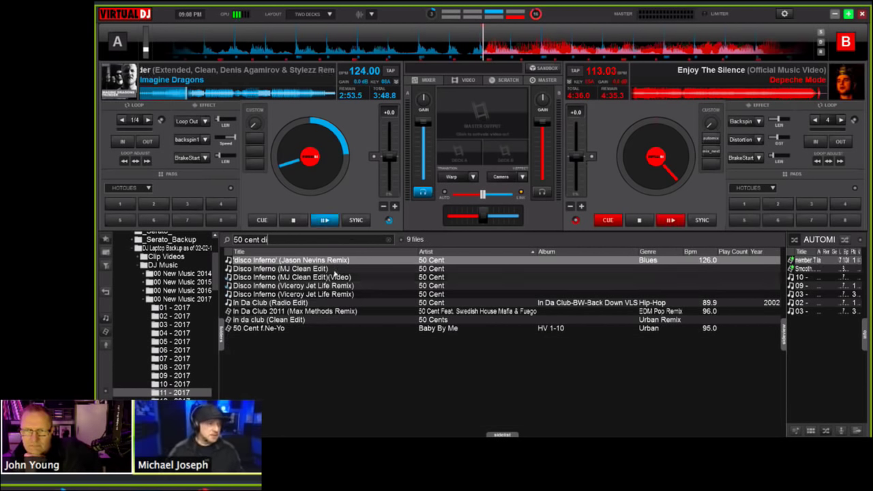
click(321, 276)
drag(319, 178, 315, 171)
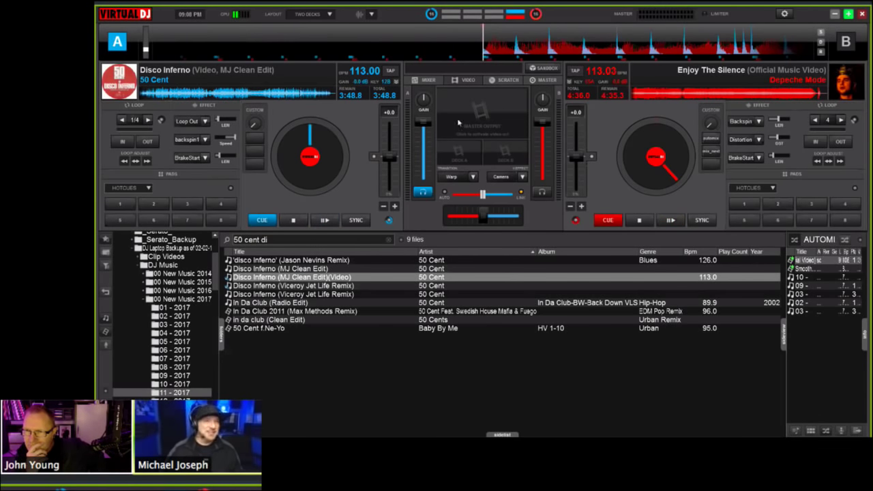
Step: Activate the master video output window
click(458, 122)
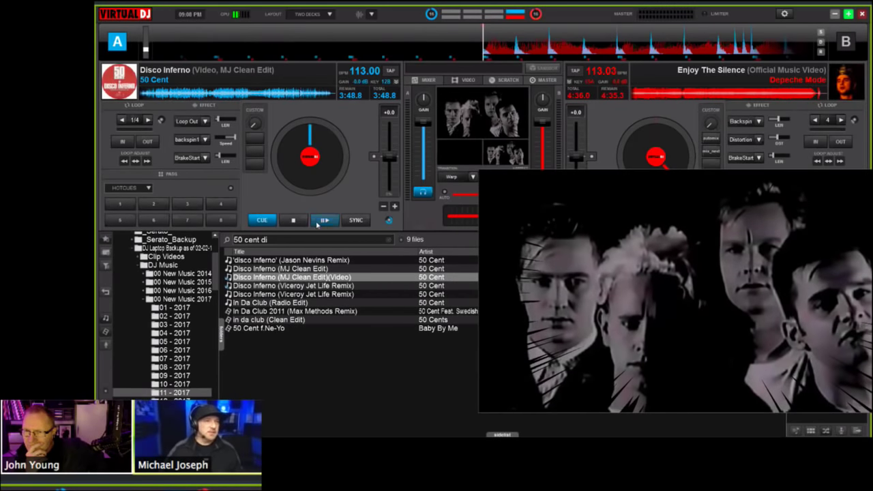
Step: Briefly play Disco Inferno on deck A, and close the video output window to return to the mixer controls
click(324, 219)
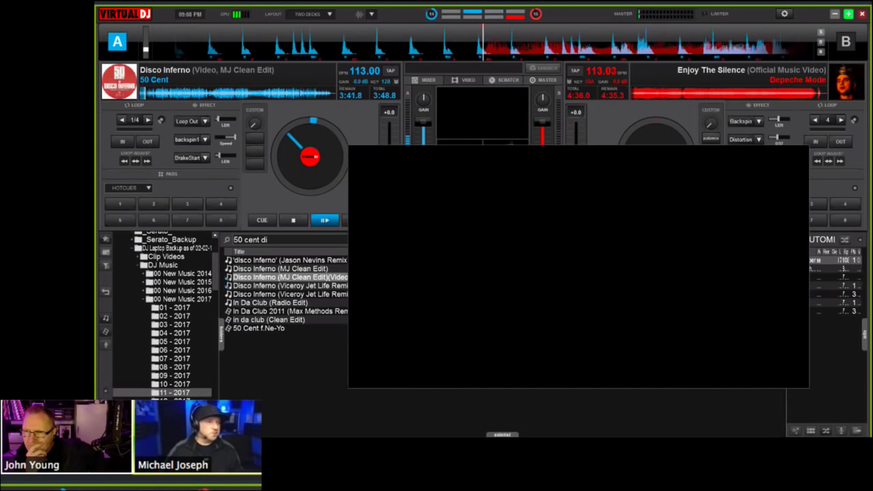
right_click(762, 171)
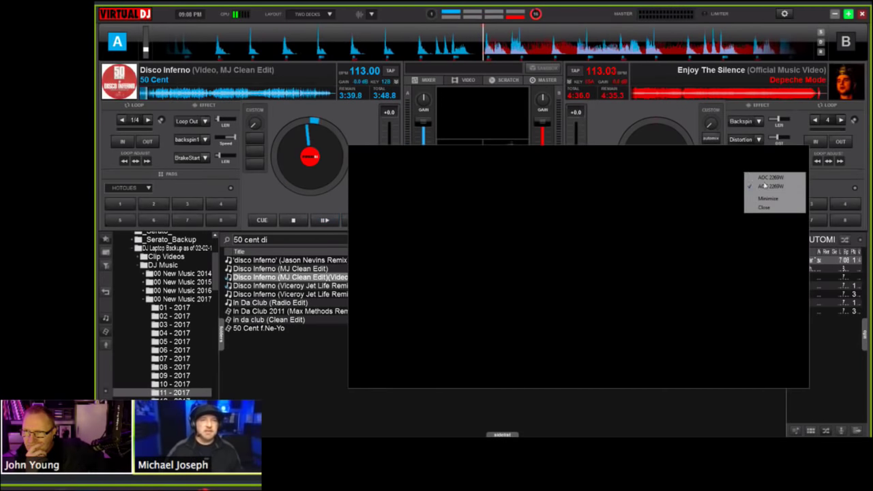
click(764, 207)
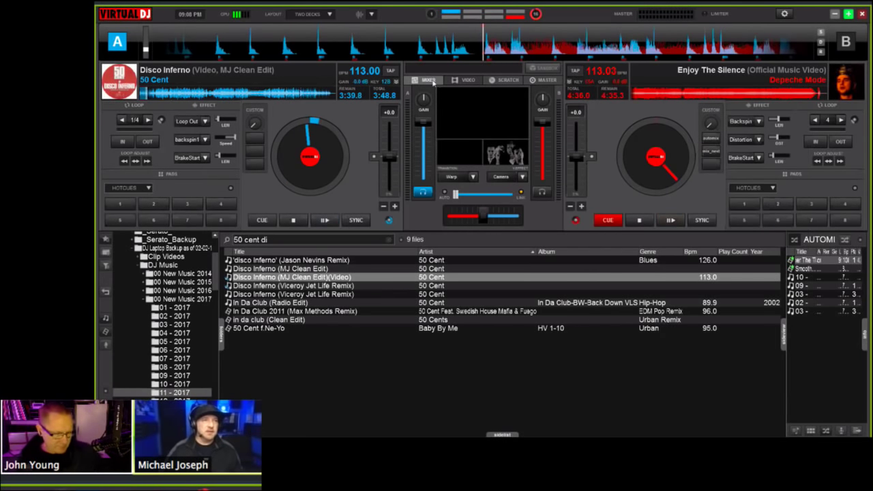
click(430, 81)
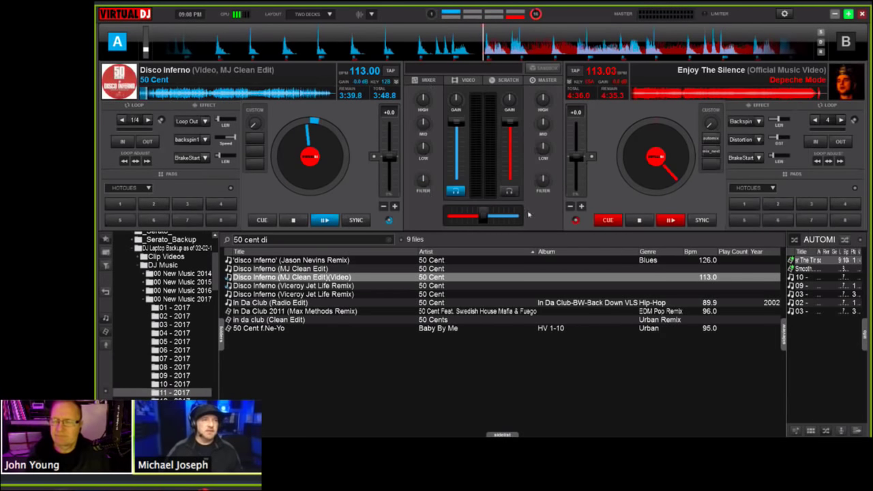
Step: Add a lyrics overlay to Disco Inferno (MJ Clean Edit)(Video) in the Video Editor to view its options, and discard the changes
right_click(400, 277)
click(448, 318)
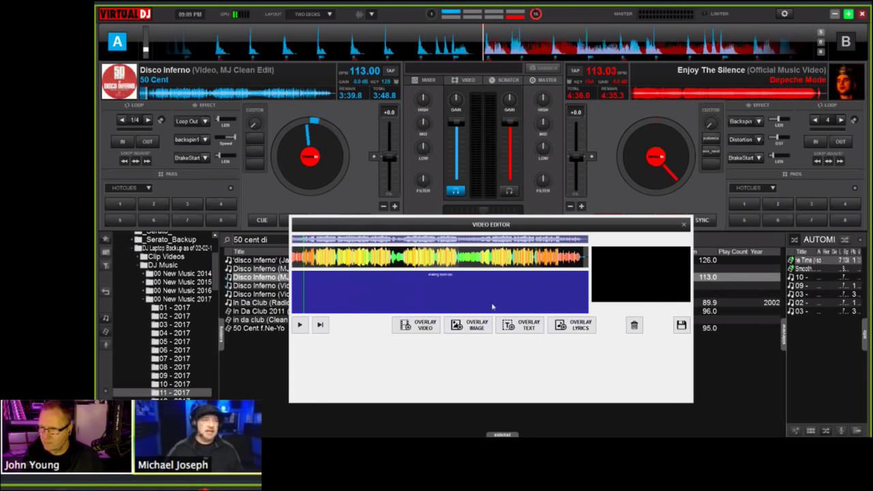
click(578, 330)
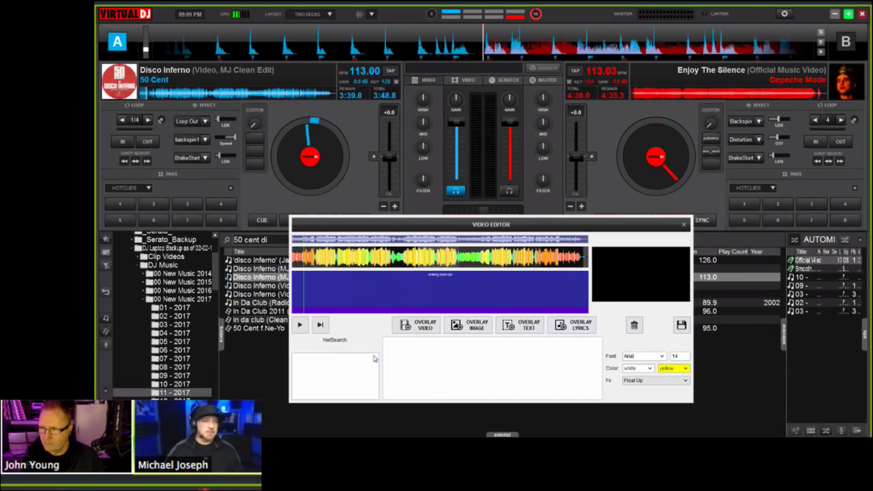
click(684, 225)
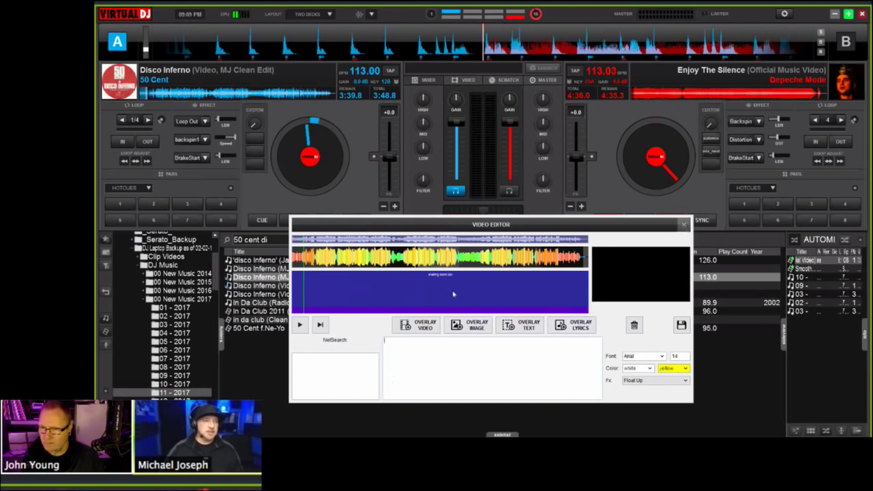
click(483, 247)
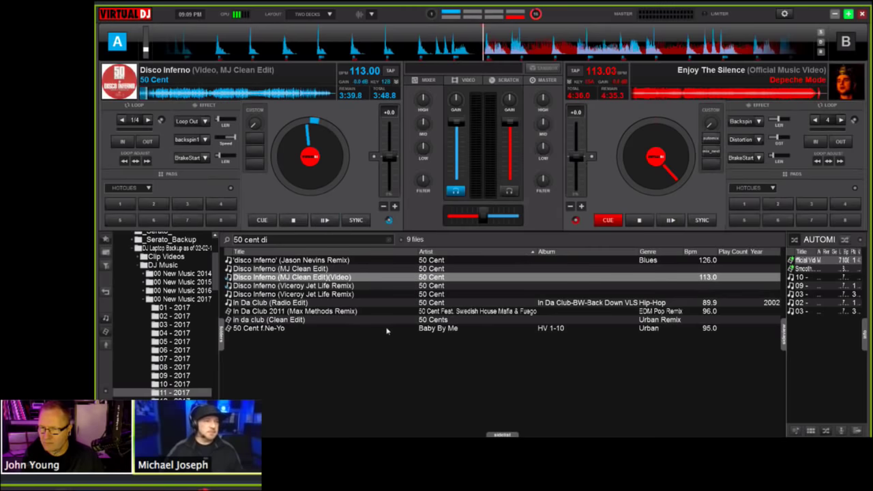
Step: View the lyrics overlay settings for the 50 Cent f.Ne-Yo video in the Video Editor and close it without saving
right_click(304, 330)
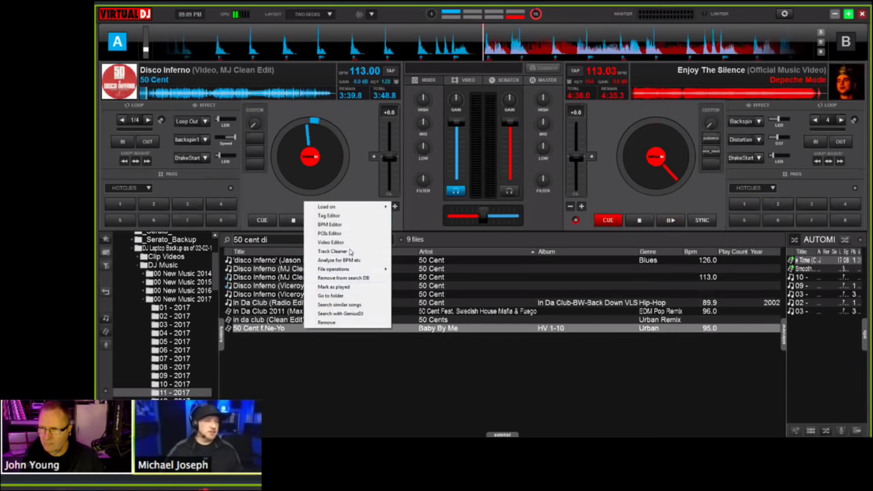
click(347, 243)
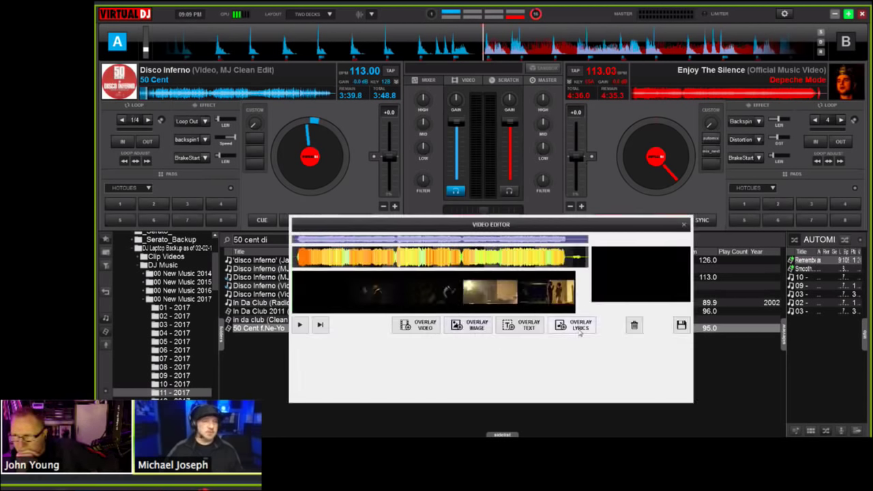
click(578, 329)
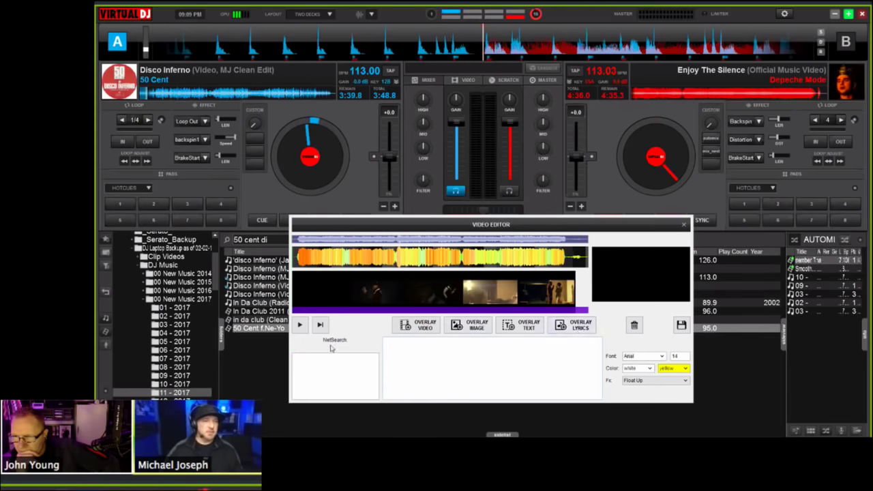
click(684, 224)
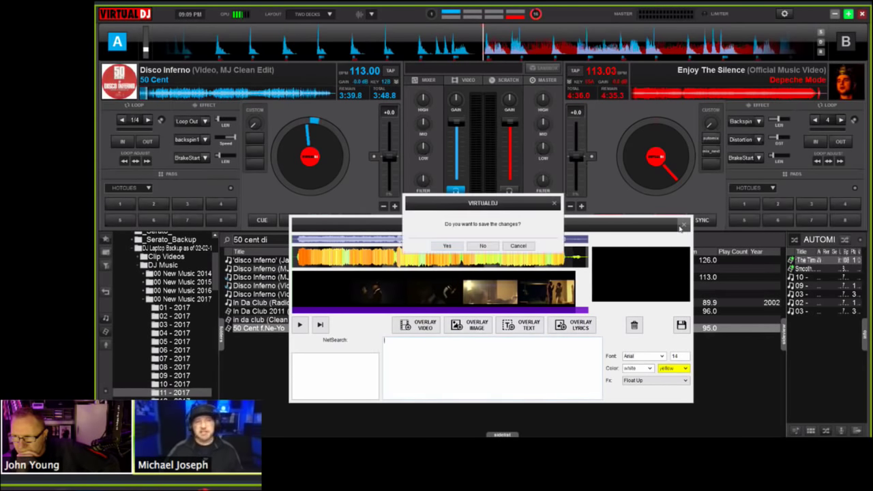
click(485, 246)
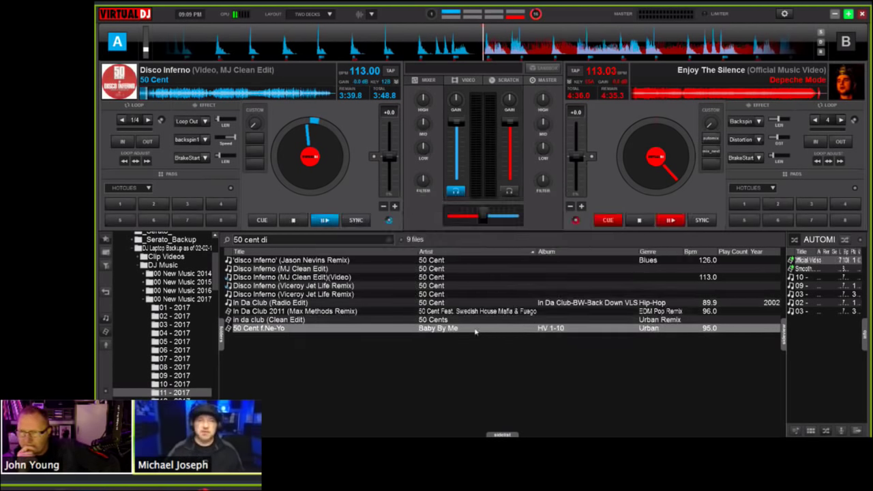
Step: View In Da Club (Radio Edit) in the Video Editor to check how an audio-only track appears, and close it
right_click(431, 307)
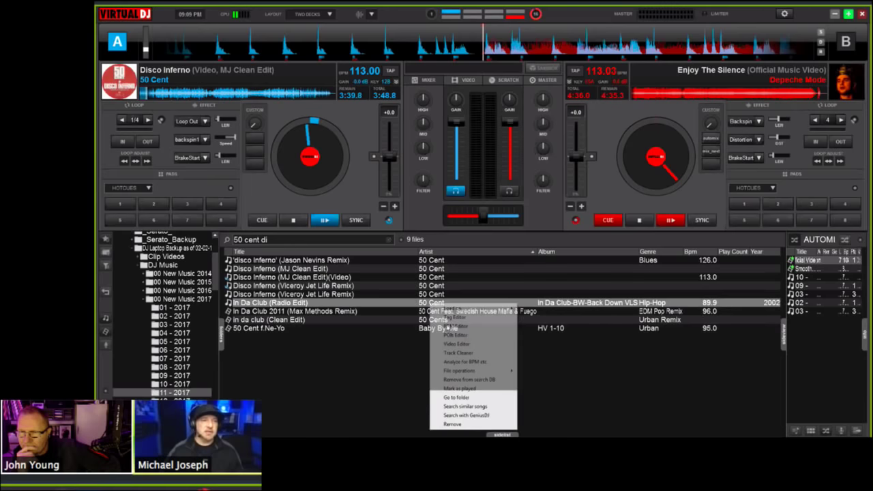
click(455, 345)
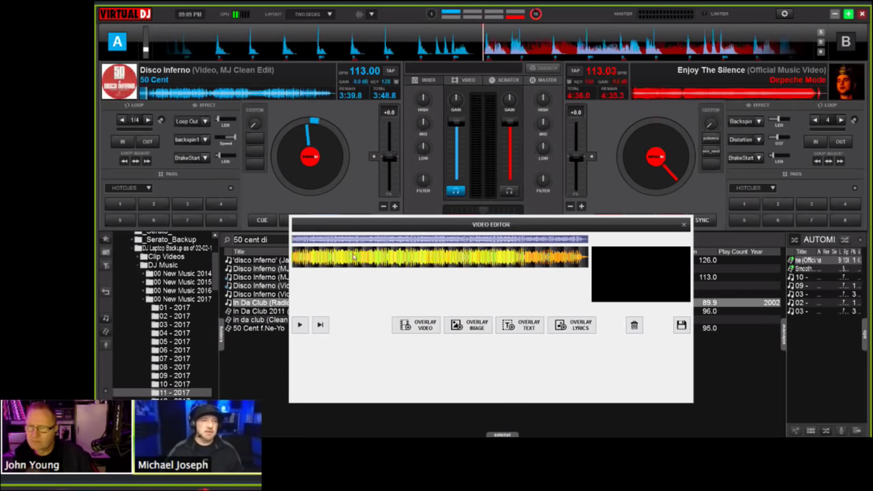
click(684, 225)
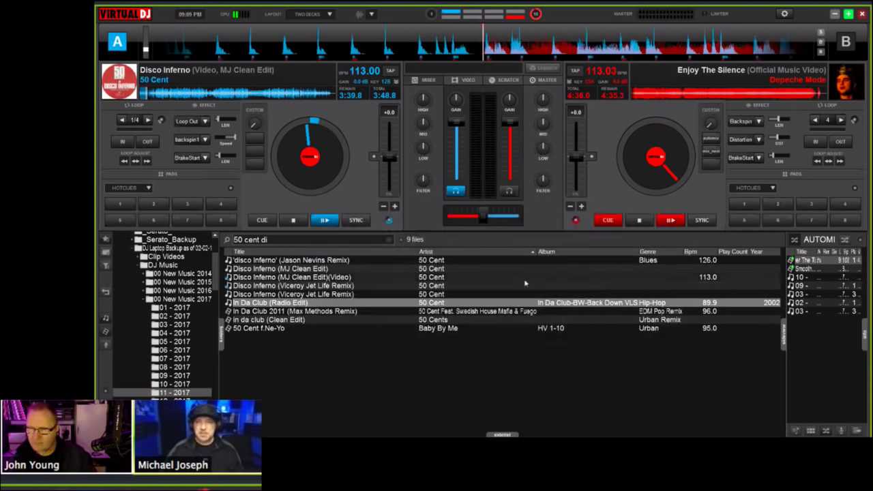
Step: Review the censor, remove and stretch options for the lower Disco Inferno (Viceroy Jet Life Remix) in the Track Cleaner and close it
right_click(482, 295)
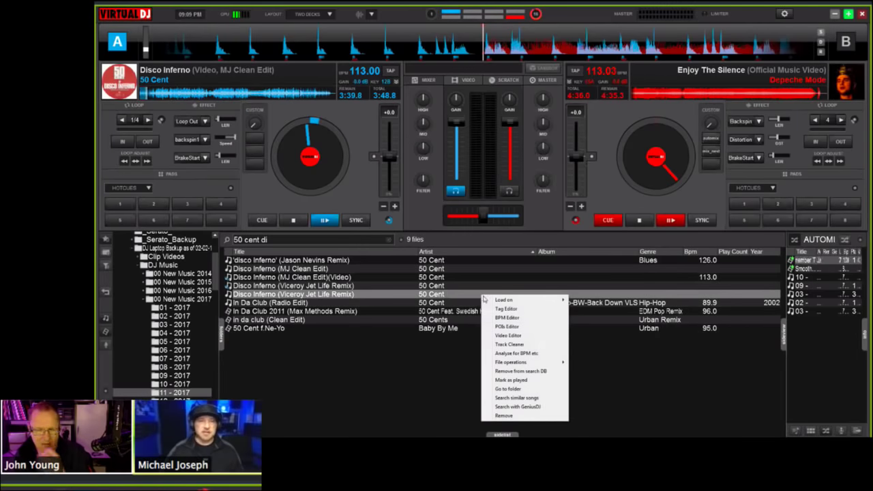
click(523, 343)
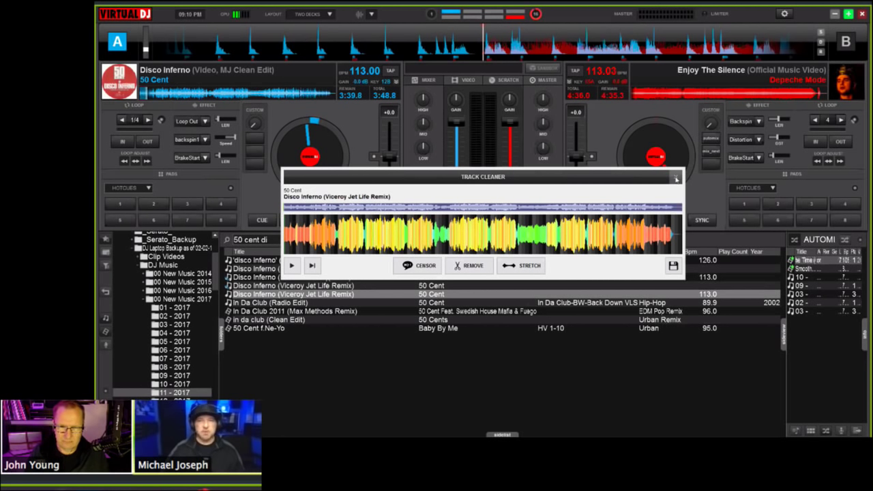
click(676, 179)
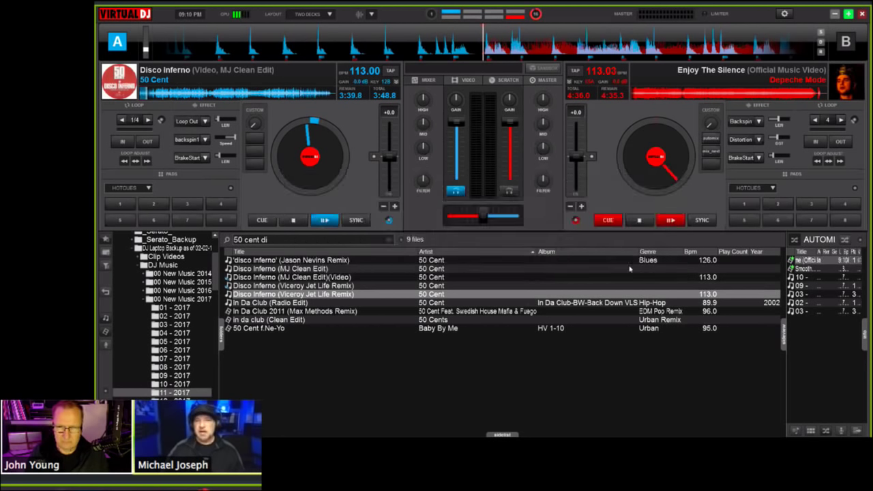
Step: Analyze the lower Disco Inferno (Viceroy Jet Life Remix) for BPM, and batch-analyze all tracks in the search results
right_click(446, 294)
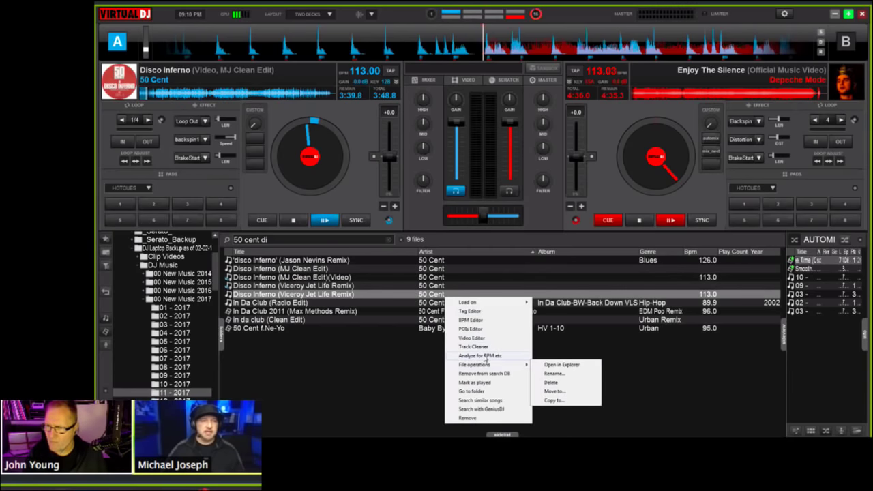
click(482, 356)
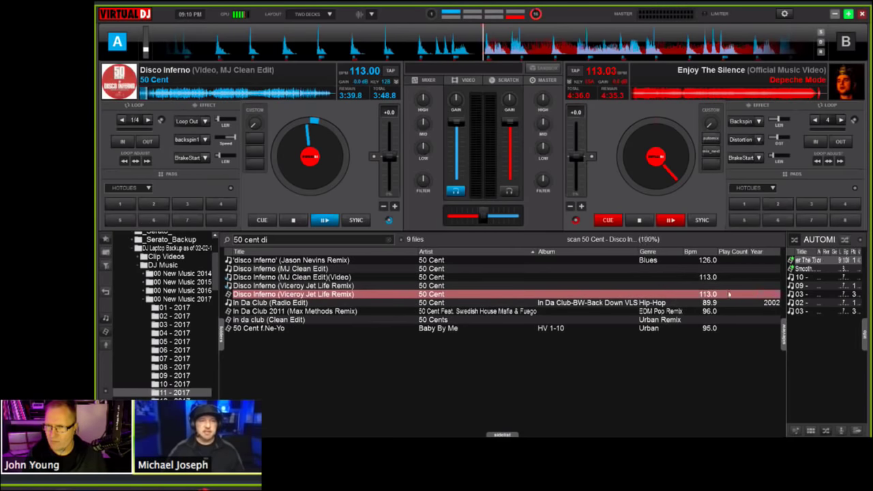
click(375, 263)
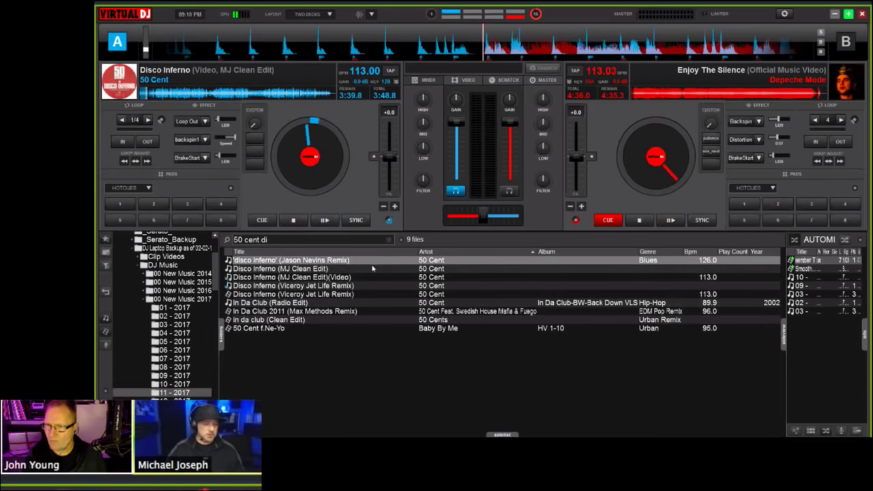
key(ctrl+a)
right_click(348, 303)
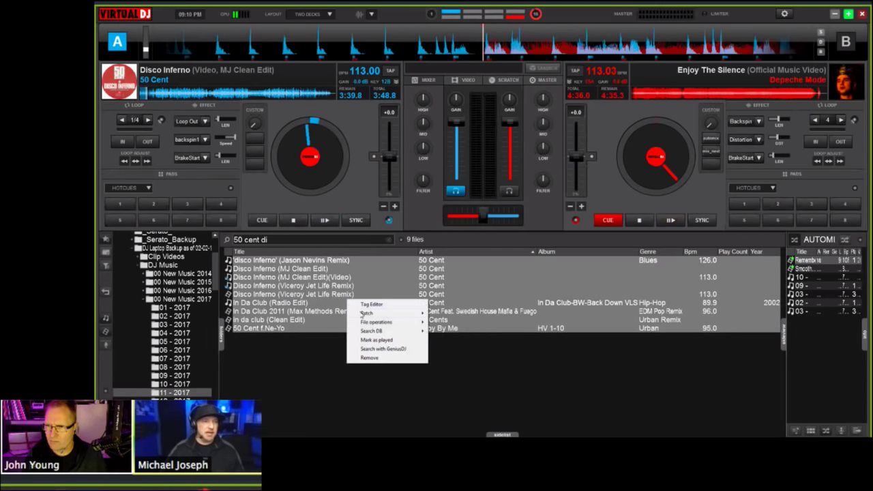
mouse_move(388, 329)
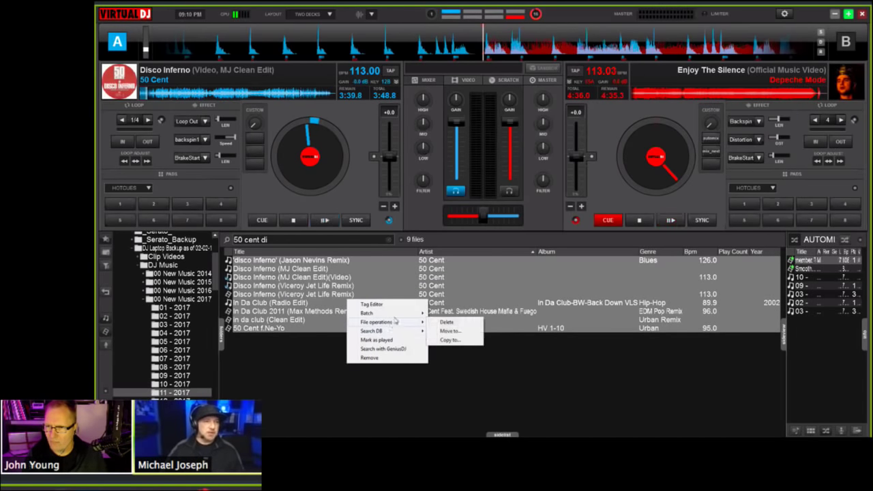
mouse_move(402, 313)
click(464, 314)
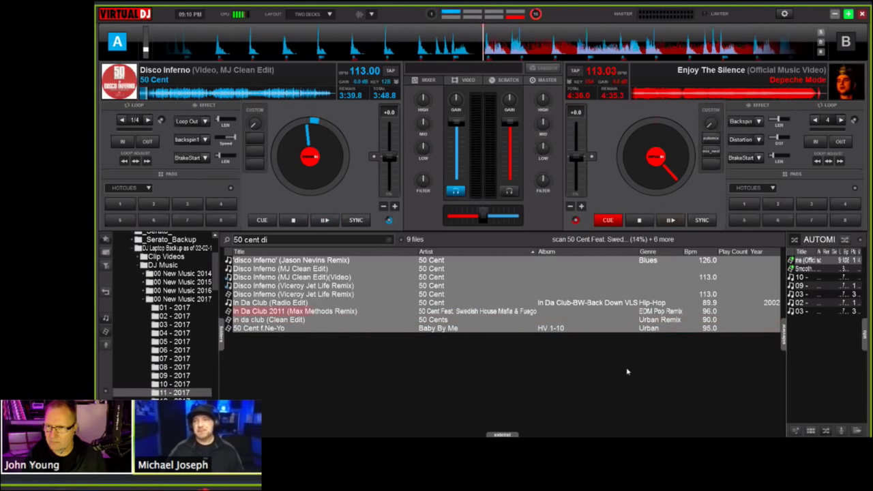
Step: Show the tracks in the 01 - 2017 folder and view the folder's batch options without applying any
click(181, 308)
right_click(191, 308)
mouse_move(198, 320)
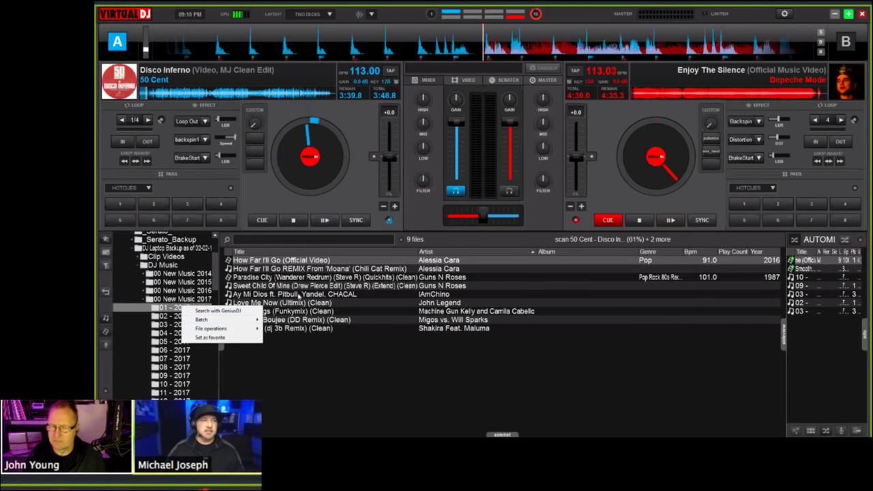
click(545, 314)
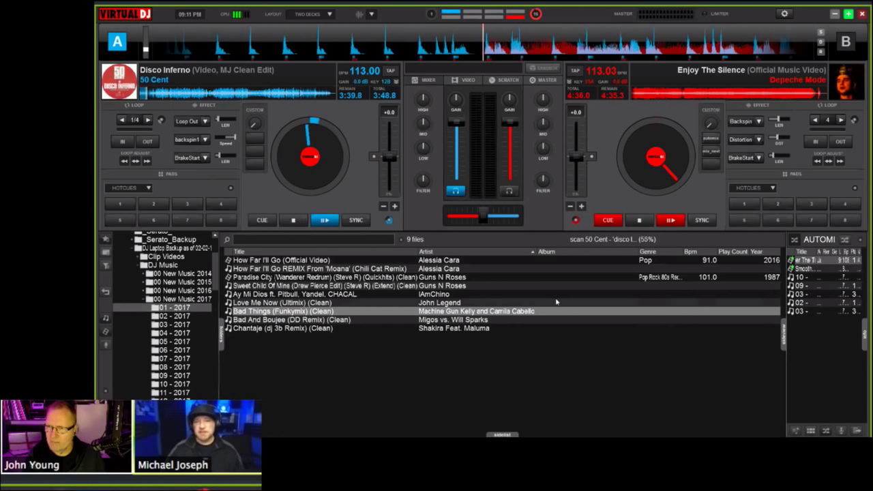
Step: Review the file operations for Sweet Child Of Mine (Drew Pierce Edit) and the track options for Bad Things (Funkymix)
right_click(456, 285)
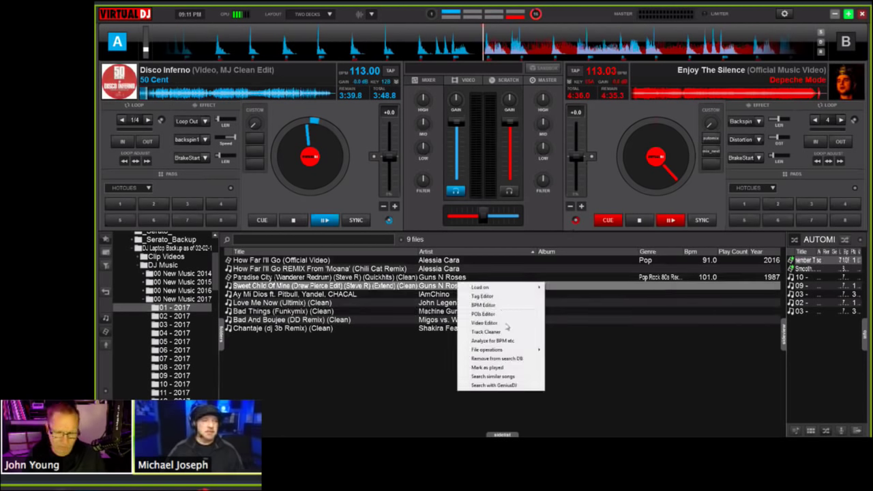
mouse_move(508, 351)
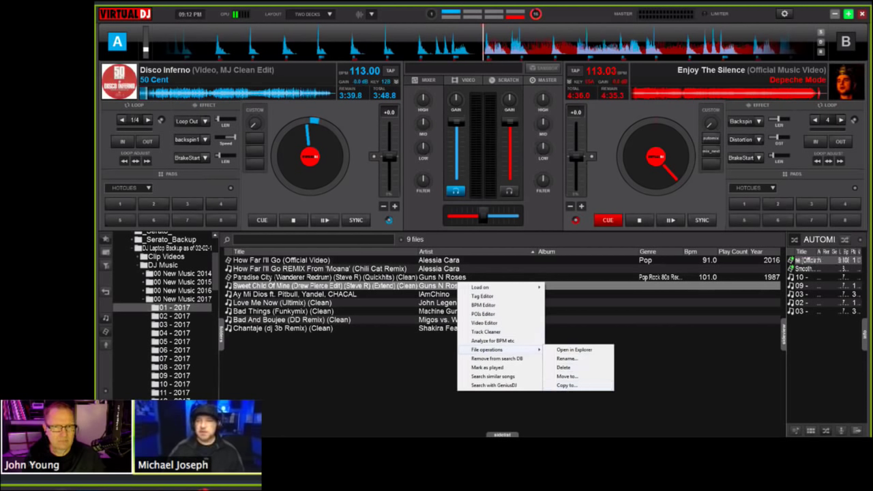
key(Escape)
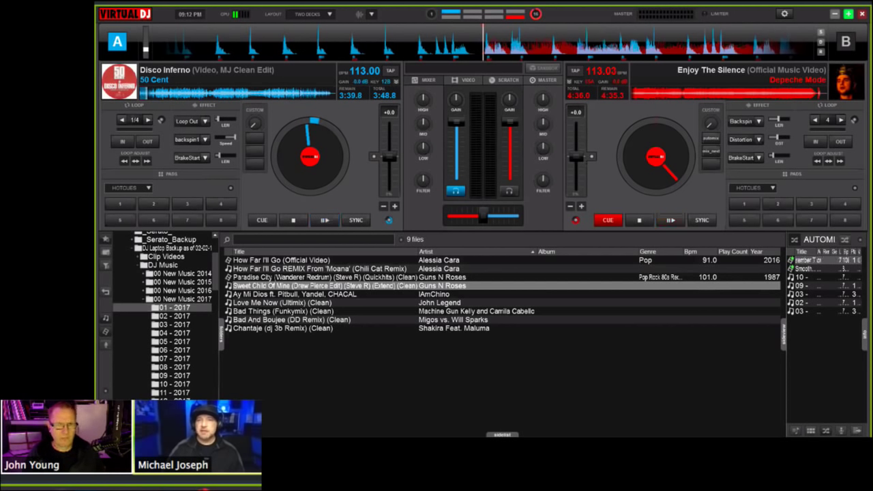
right_click(473, 310)
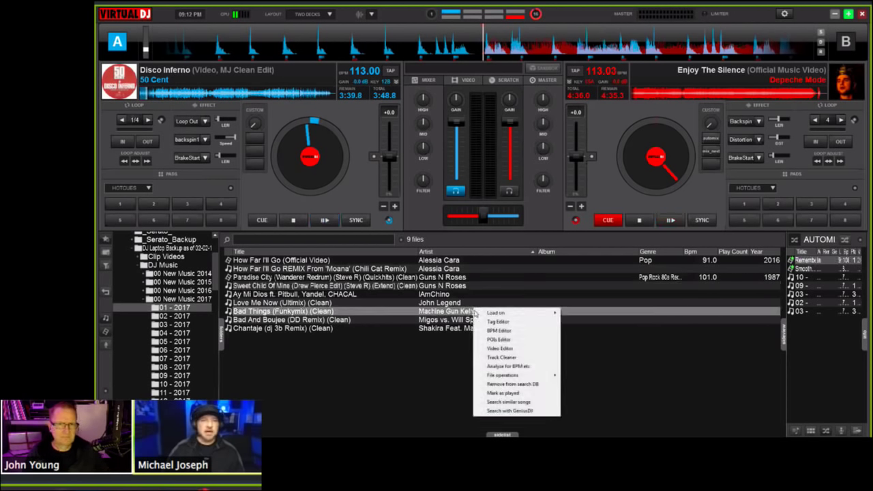
mouse_move(514, 375)
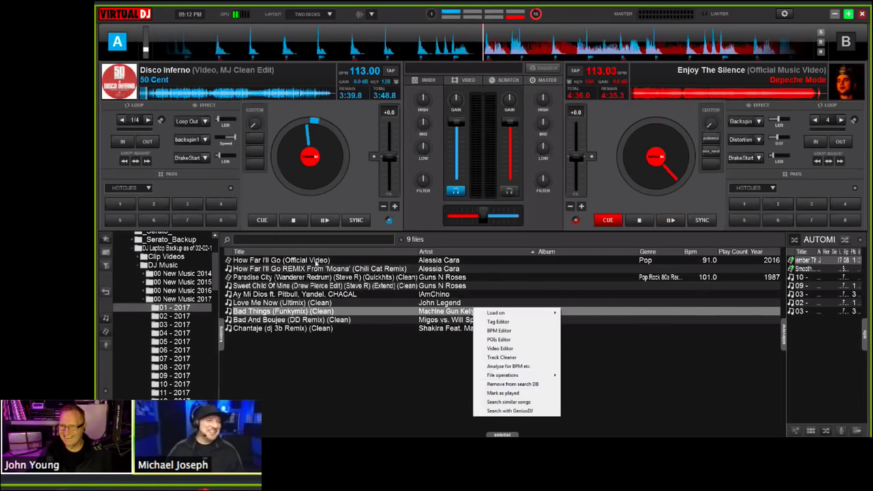
Step: Play How Far I'll Go (Official Video) on deck A with its volume nearly at zero, from about a quarter through
double_click(309, 262)
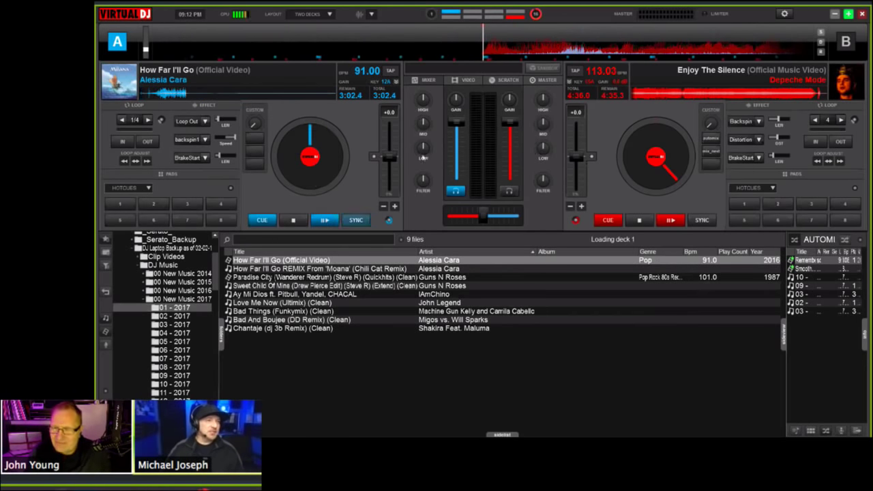
drag(452, 122, 455, 176)
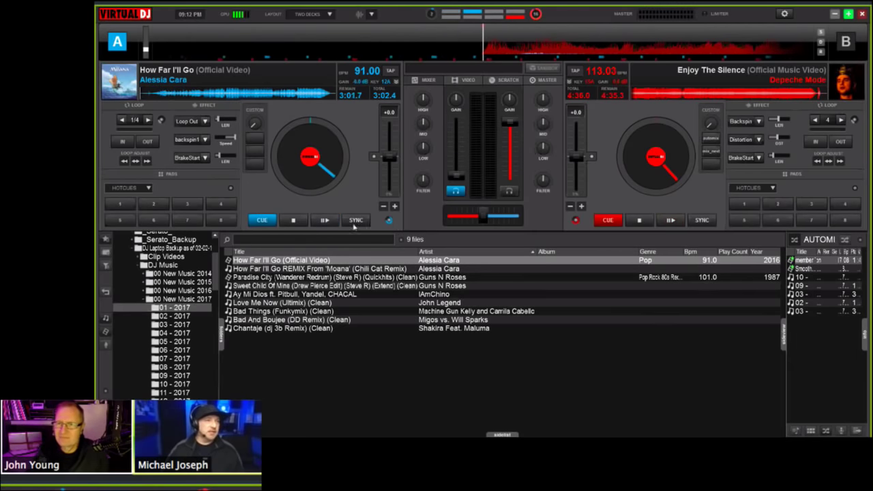
click(194, 94)
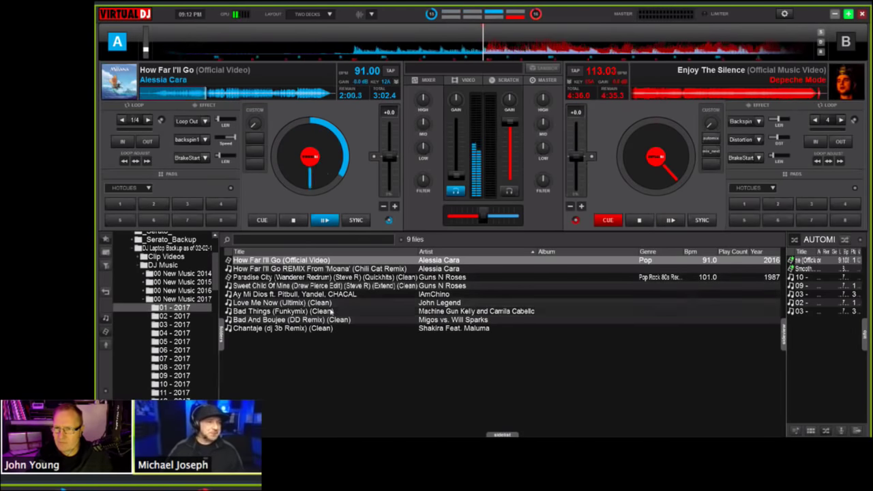
Step: Stop How Far I'll Go (Official Video) on deck A and return it to its starting point
right_click(326, 260)
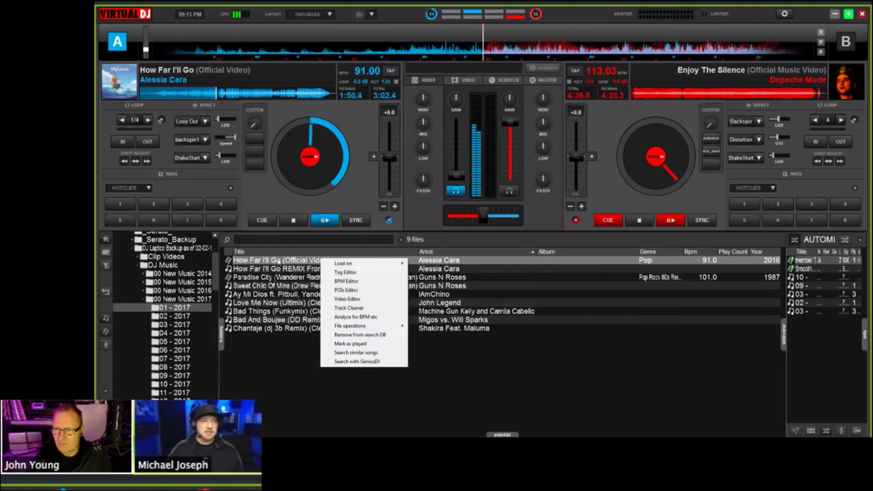
key(Escape)
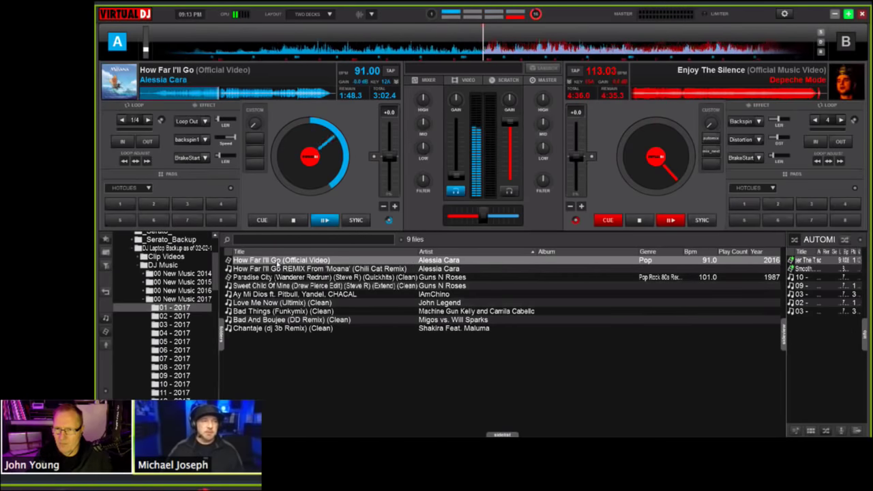
click(297, 223)
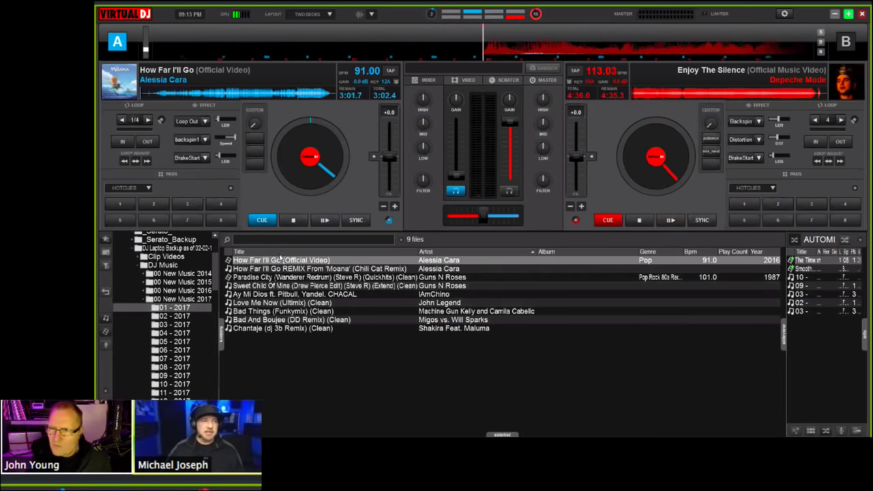
Step: Mark How Far I'll Go (Official Video) as played and revert it to unplayed
right_click(279, 259)
click(321, 343)
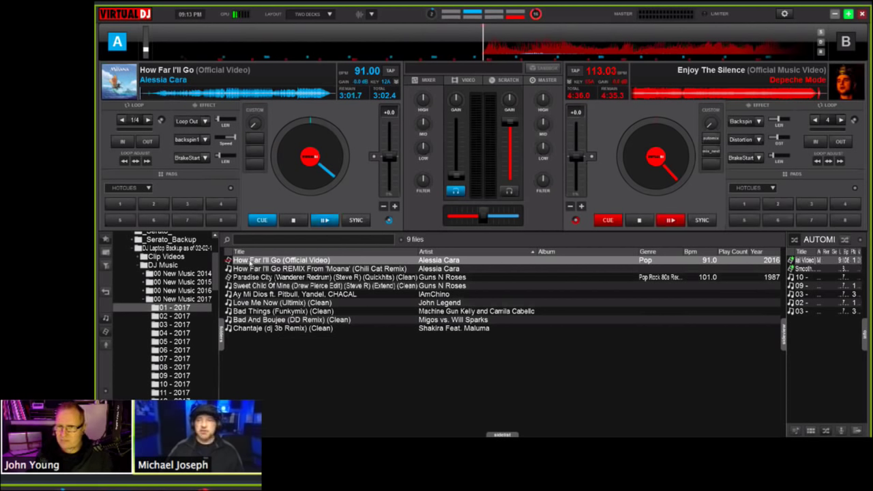
right_click(250, 275)
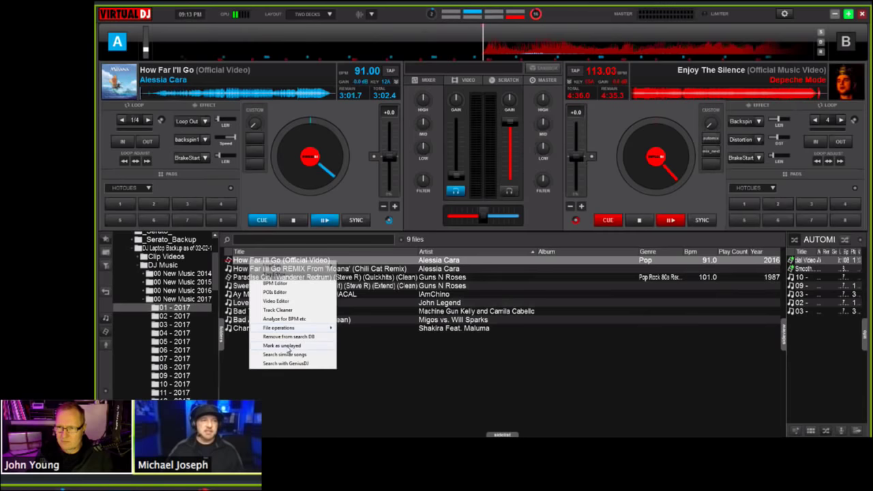
click(287, 346)
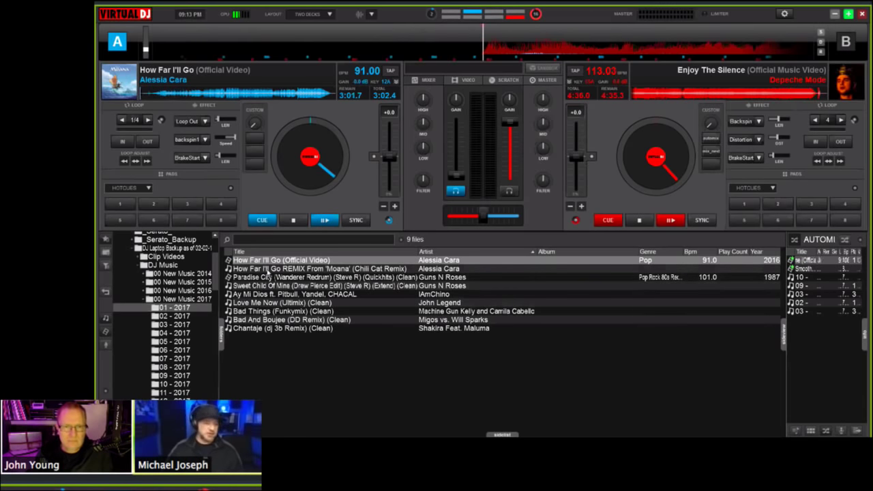
Step: Mark all tracks in the 01 - 2017 folder as played and revert them all to unplayed
shift+click(254, 330)
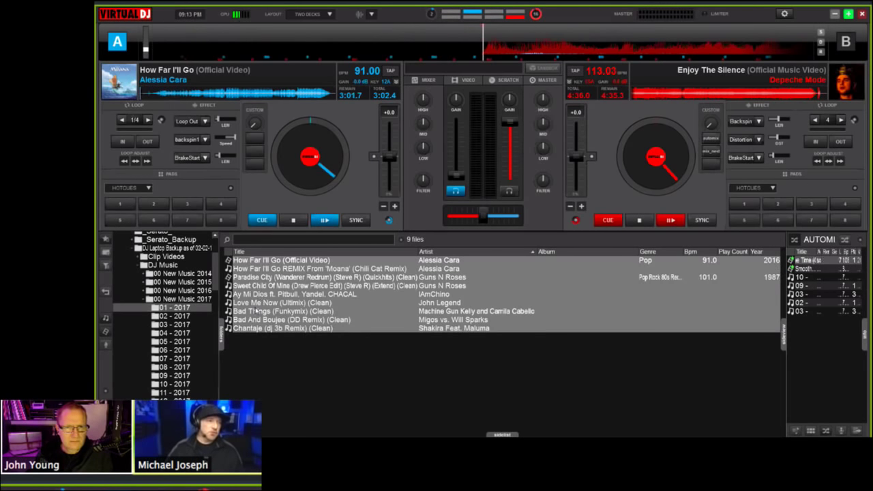
right_click(263, 295)
click(292, 333)
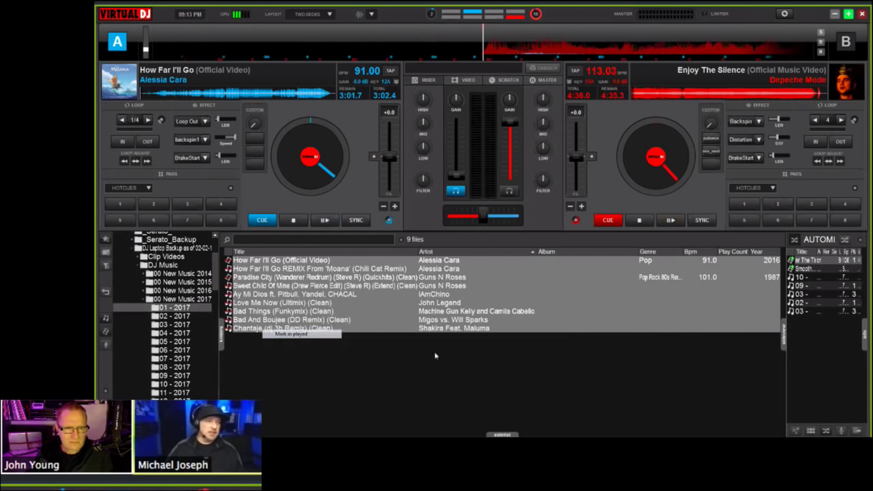
right_click(282, 293)
click(321, 333)
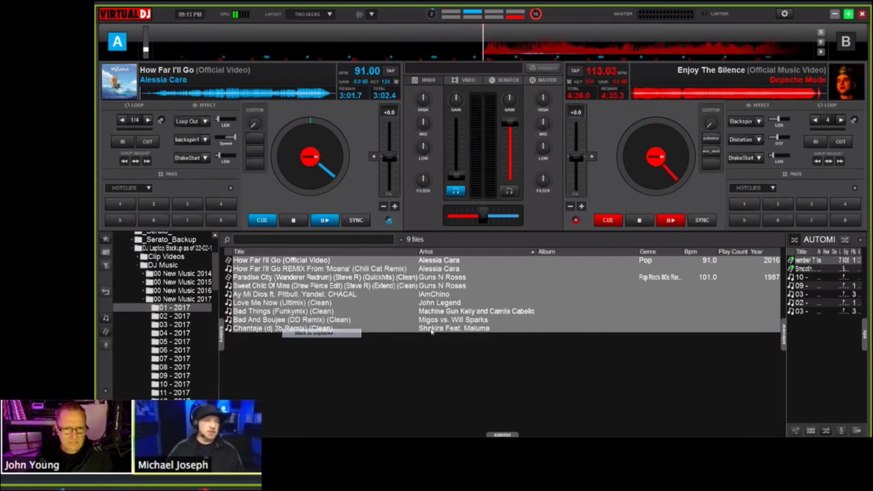
click(412, 311)
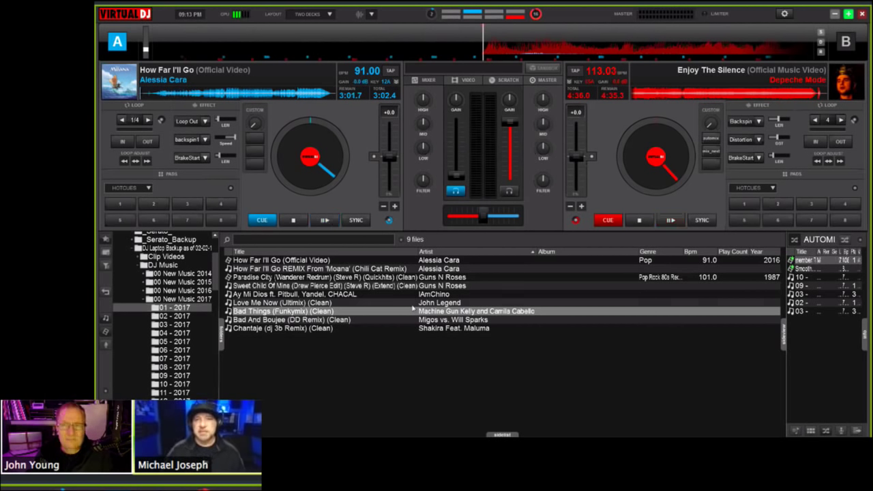
Step: Show the 08 - 2017 folder and search for songs similar to Sorry Not Sorry (Extend) (Clean)
right_click(419, 286)
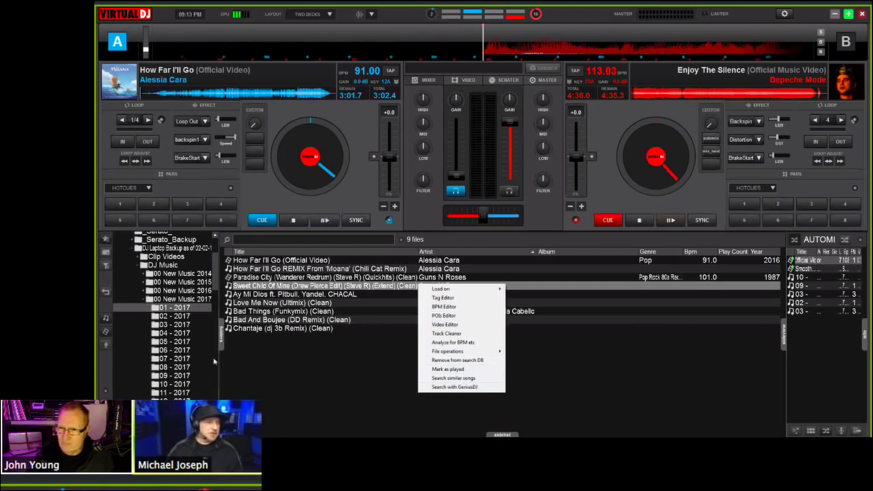
click(174, 368)
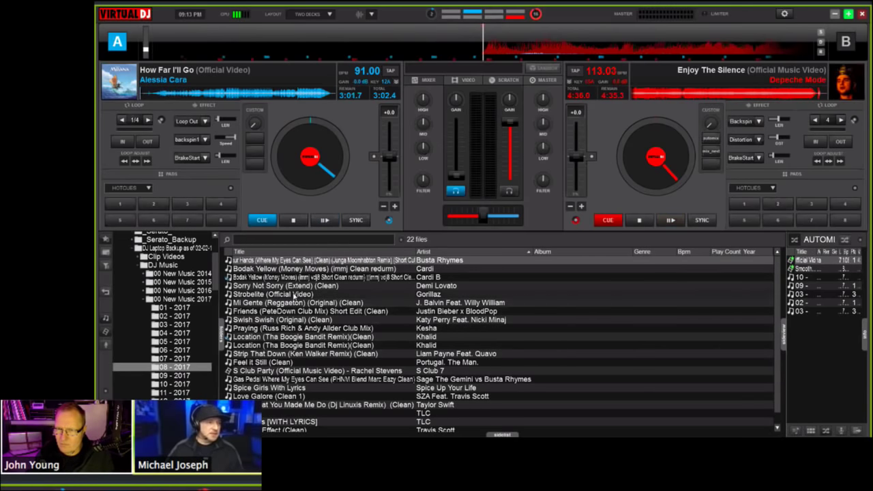
click(295, 294)
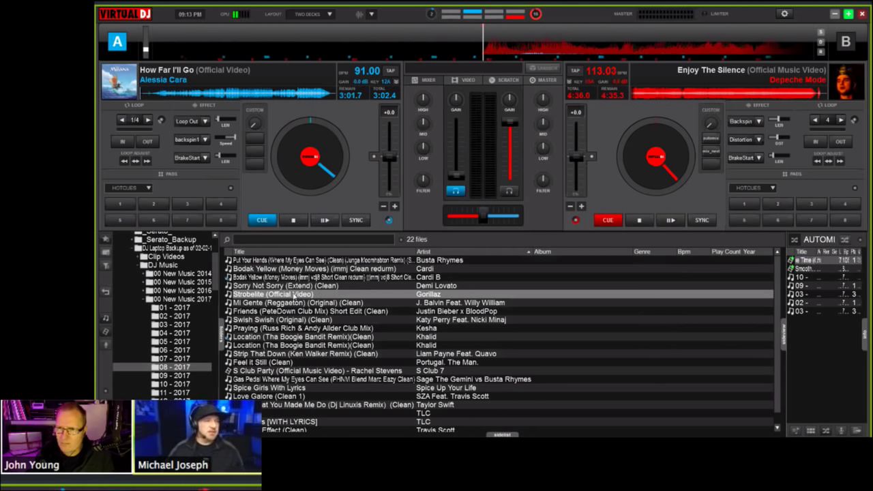
click(286, 286)
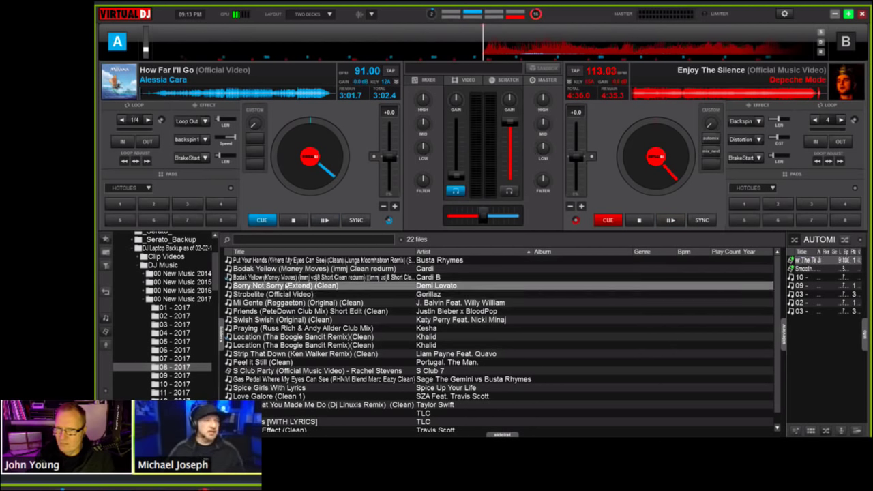
right_click(287, 286)
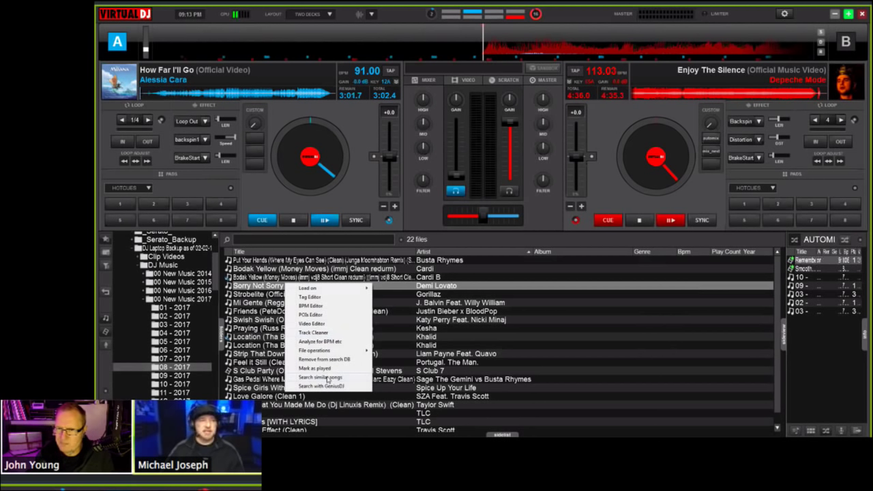
click(328, 377)
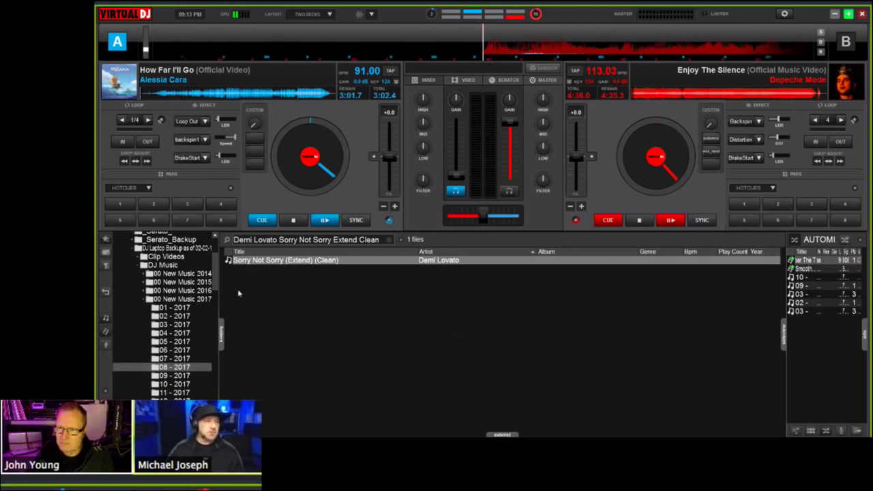
Step: List the DJ Music folder recursively and search for songs similar to 'That's My Girl (Clean Version)' Fan Video
click(175, 266)
right_click(174, 266)
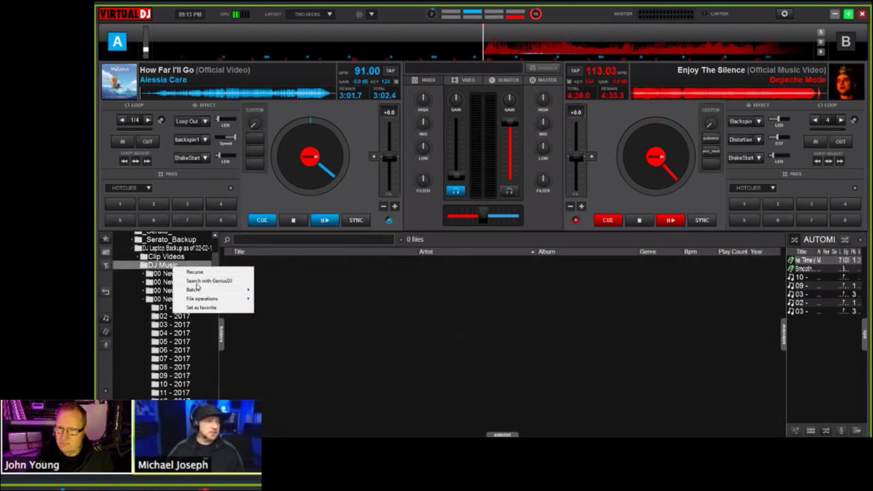
click(203, 272)
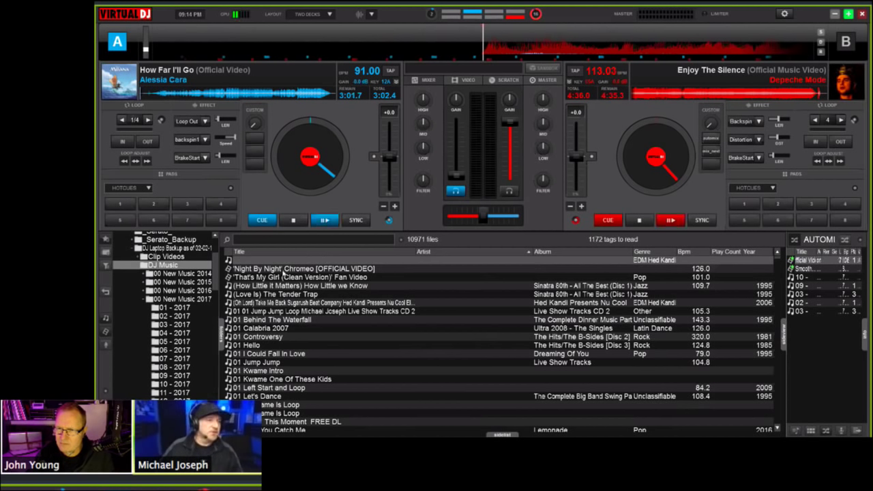
right_click(287, 278)
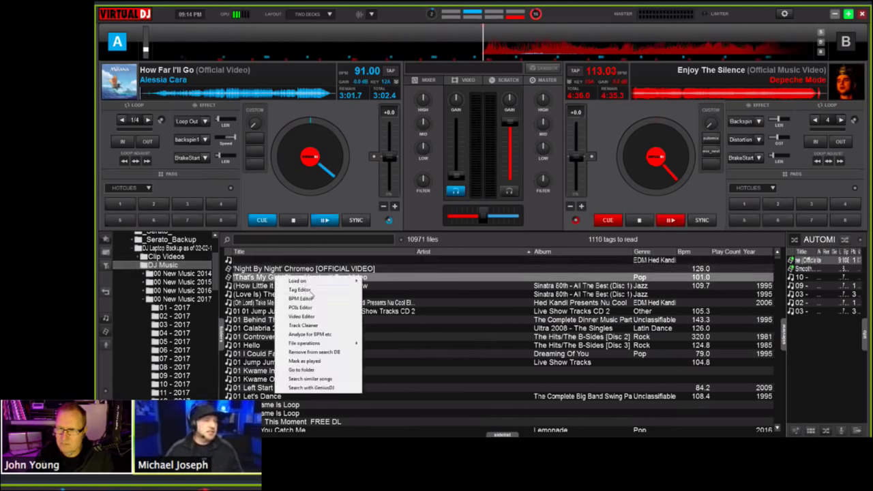
click(311, 380)
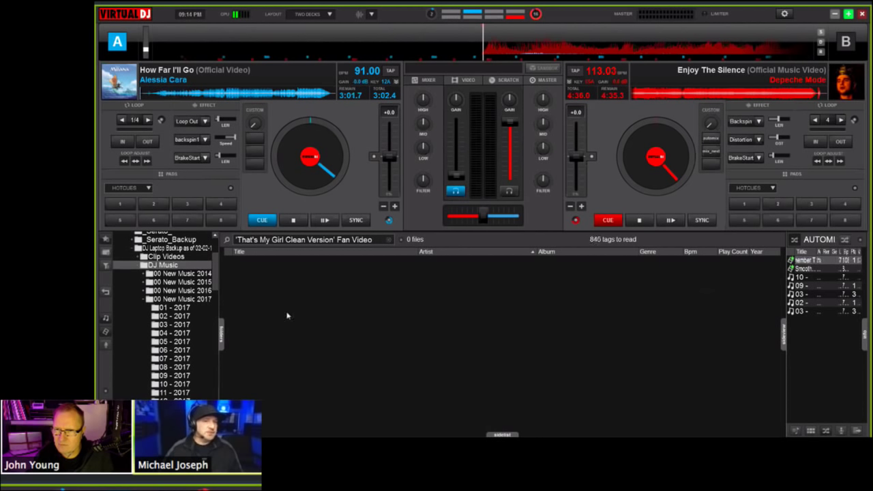
Step: Search for songs similar to Fake Love (Clean immj Redrum) from 02 - 2017 and Cold (Spindiana Jones Club Redrum) from 03 - 2017
click(188, 316)
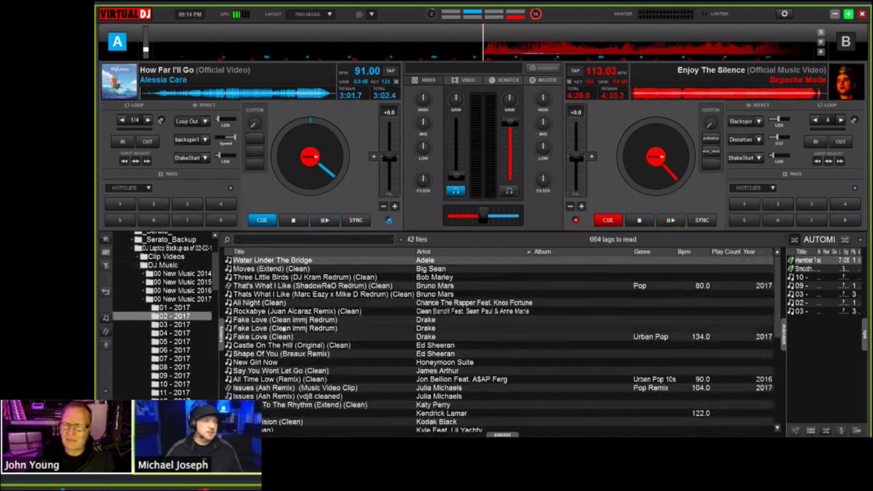
right_click(293, 328)
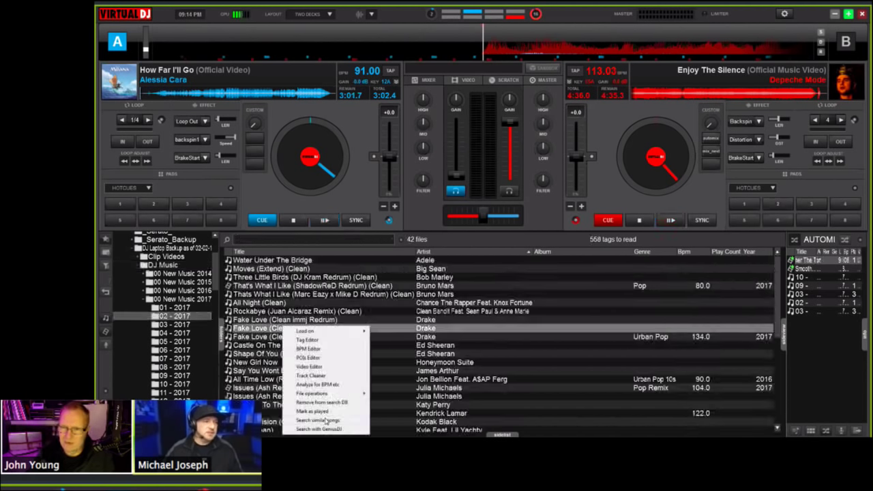
click(326, 421)
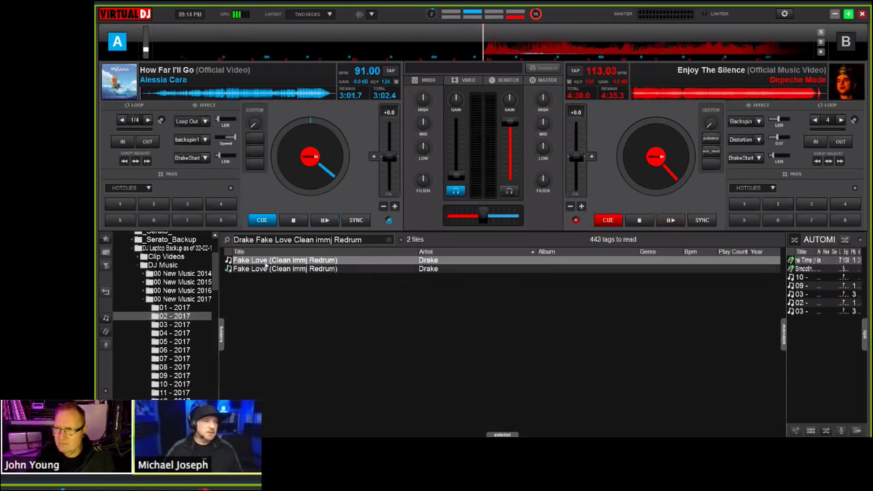
click(179, 325)
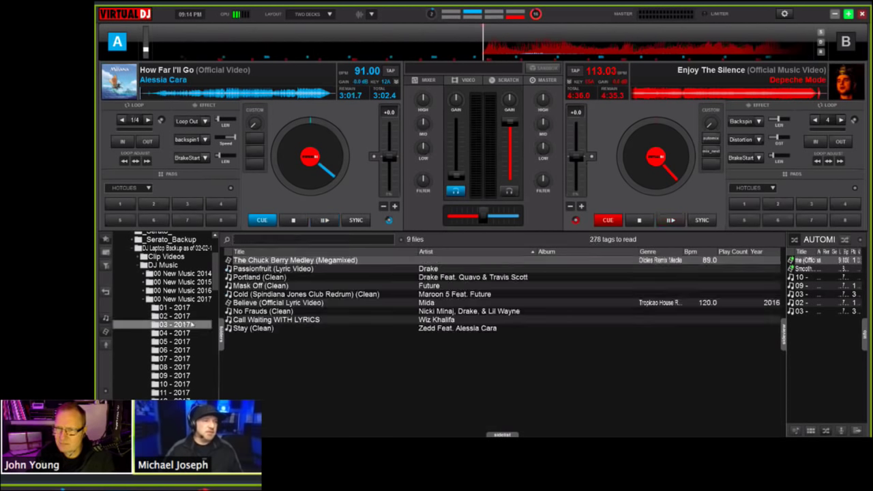
right_click(274, 294)
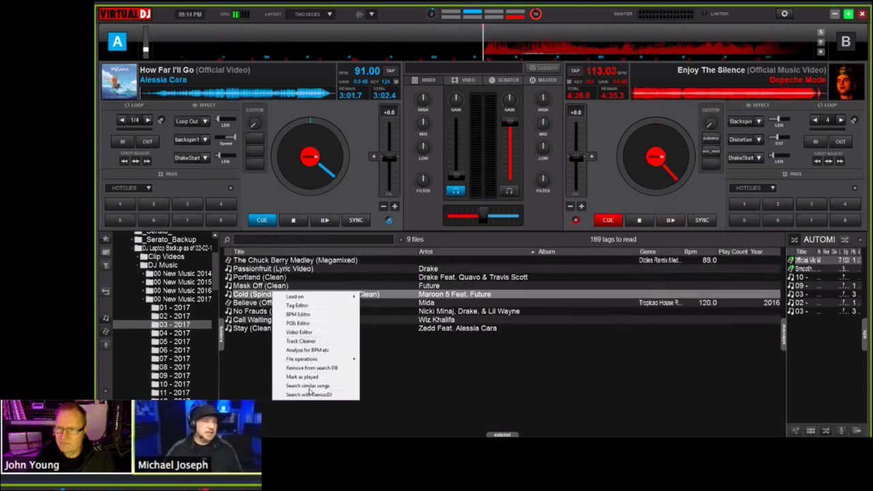
click(307, 386)
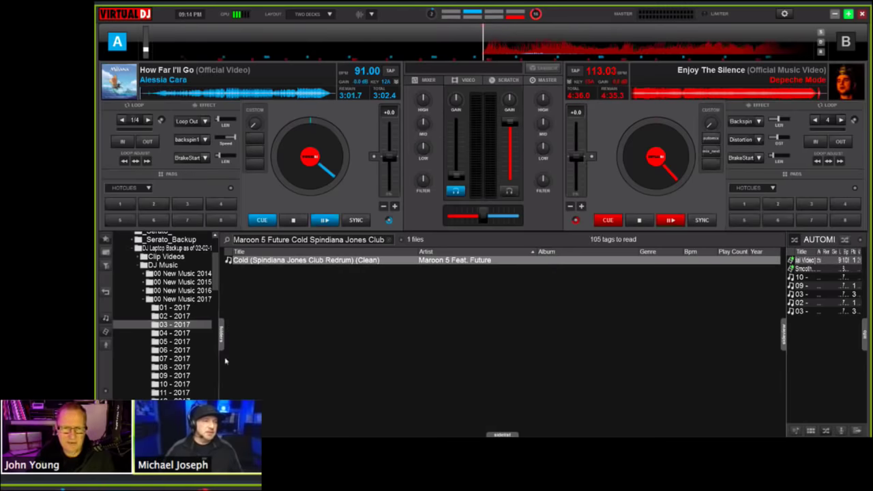
Step: Search for songs similar to Thong Song from 07 - 2017, and review the track options for Cold (Spindiana Jones Club Redrum) in 03 - 2017
click(178, 359)
right_click(254, 337)
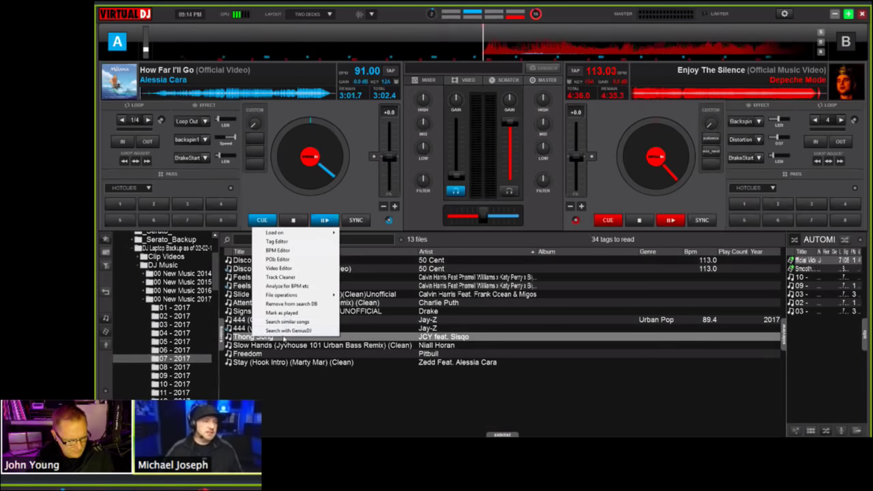
click(289, 322)
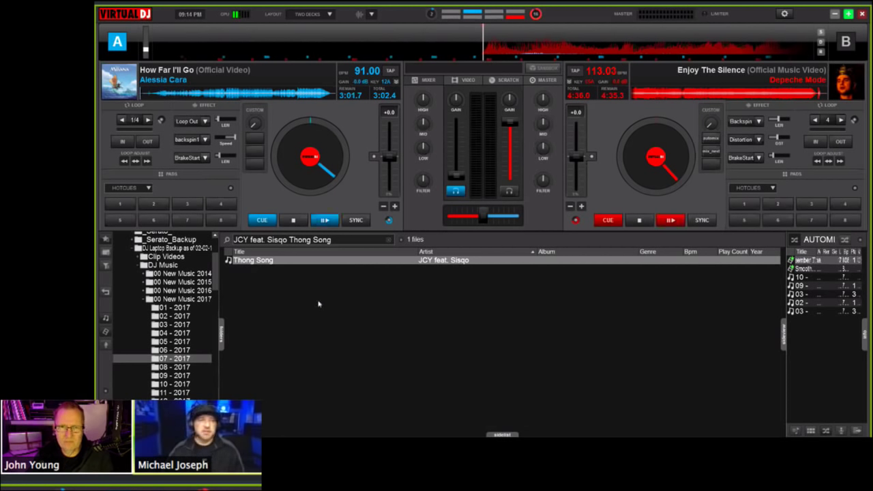
click(191, 325)
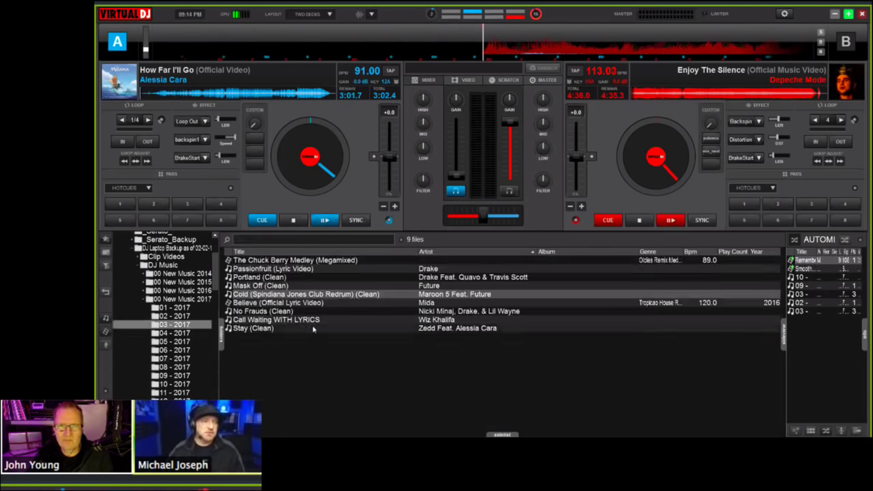
right_click(300, 295)
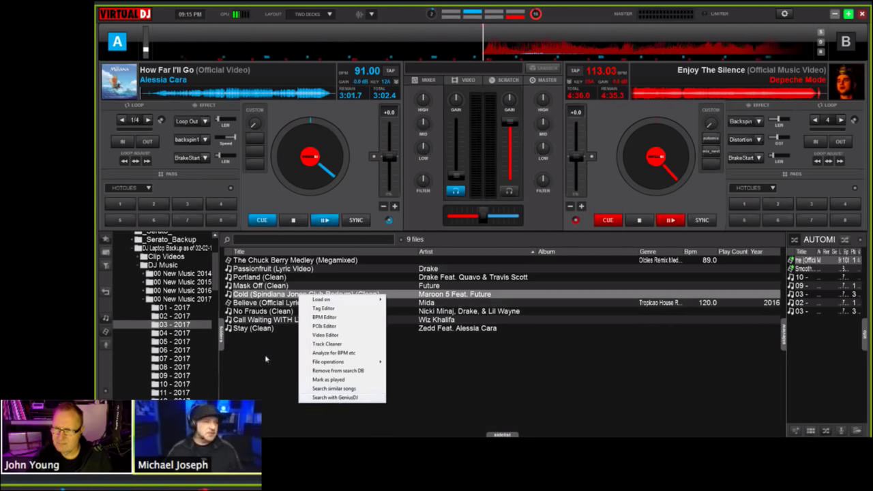
Step: Search the library for "michael jackson" and select the Don't Stop 'Till You Get Enough entry in the results
click(270, 243)
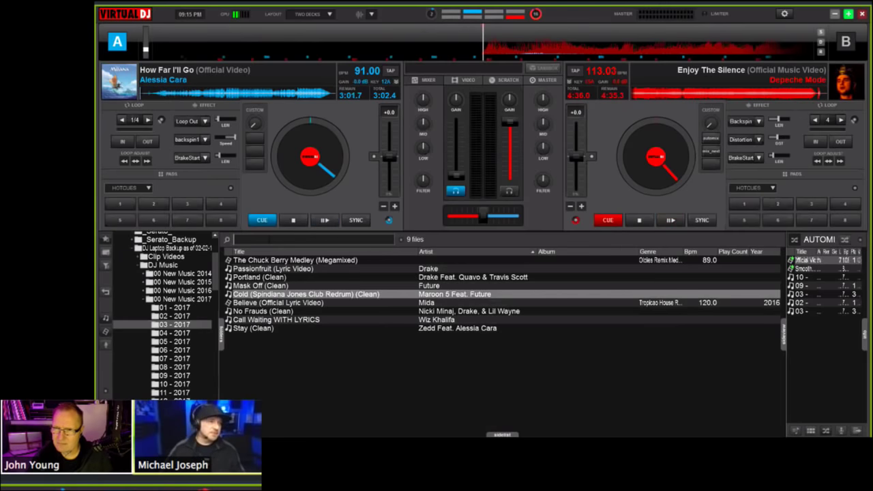
text(michael)
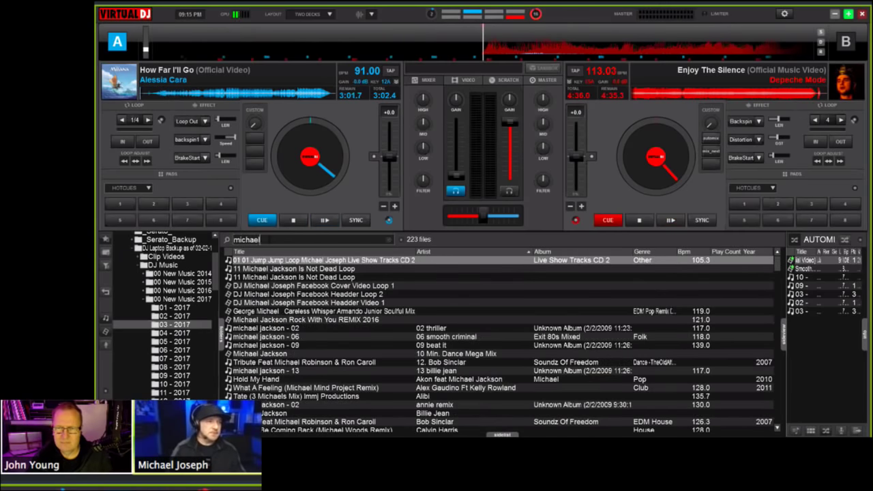
text( jackson)
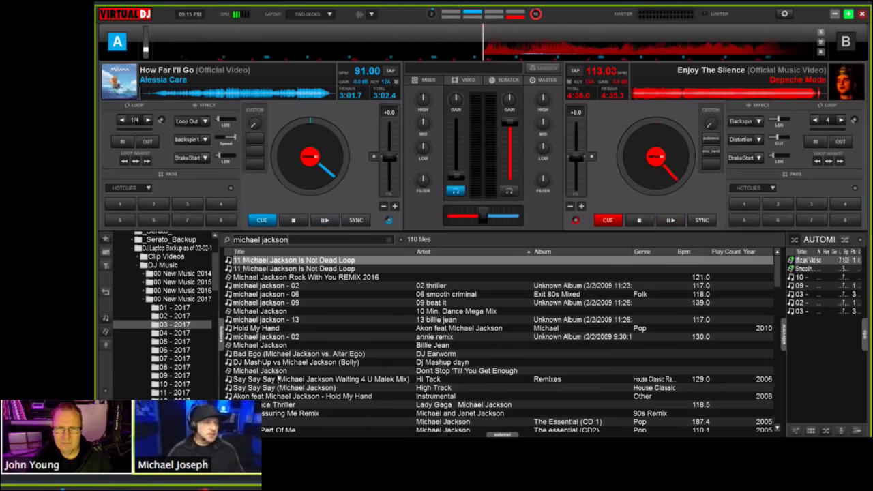
click(278, 379)
scroll(279, 379, down, 1)
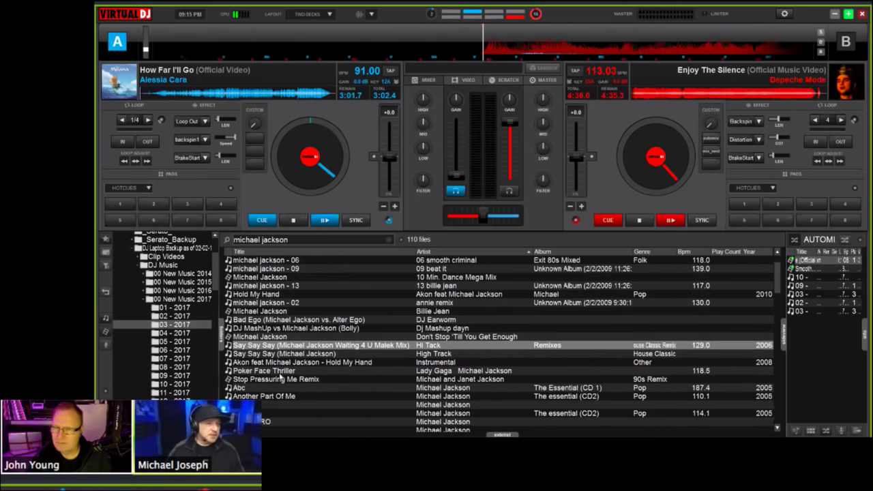
click(363, 337)
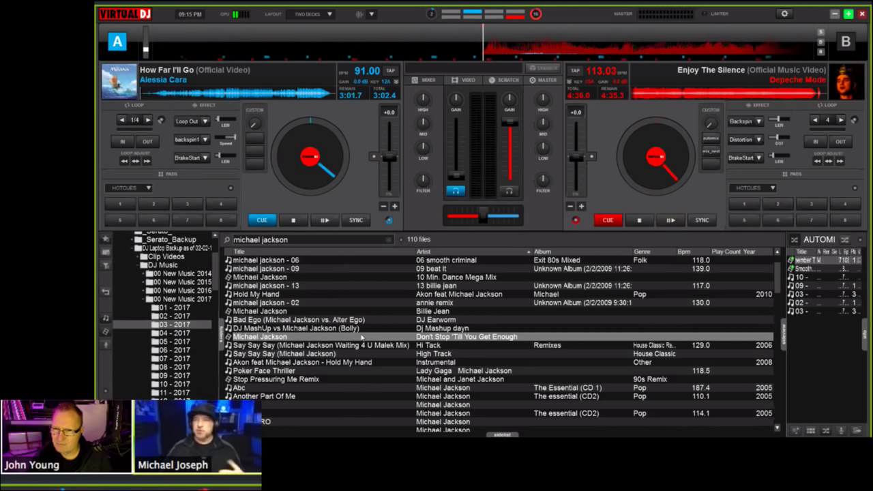
Step: Run GeniusDJ searches on Michael Jackson's Don't Stop 'Till You Get Enough entry and on Sam Hunt's Body Like A Back Road from 06 - 2017
right_click(362, 336)
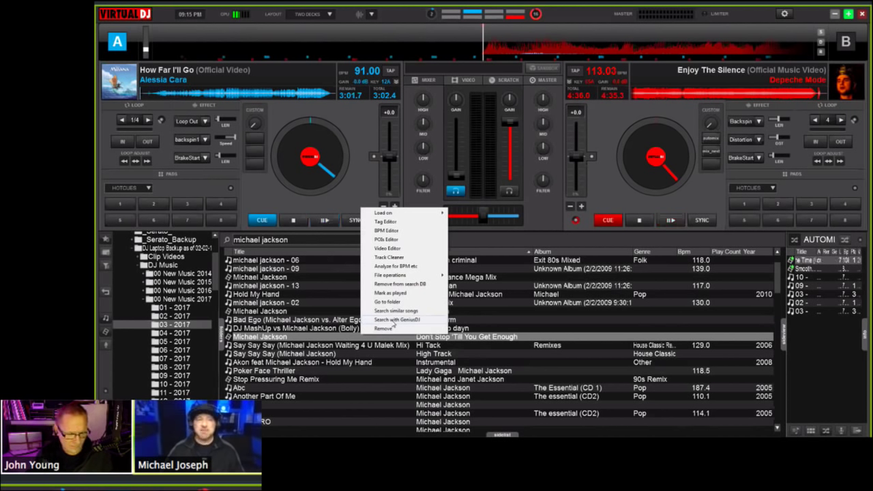
click(395, 319)
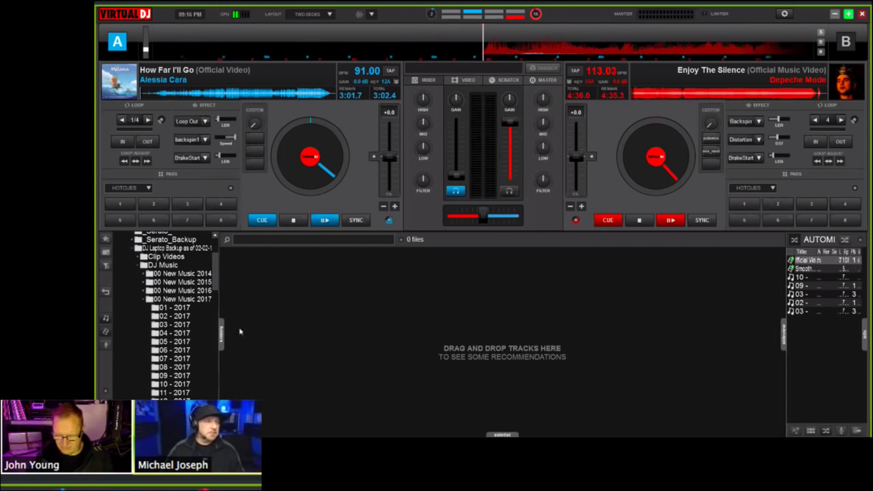
click(184, 350)
right_click(294, 364)
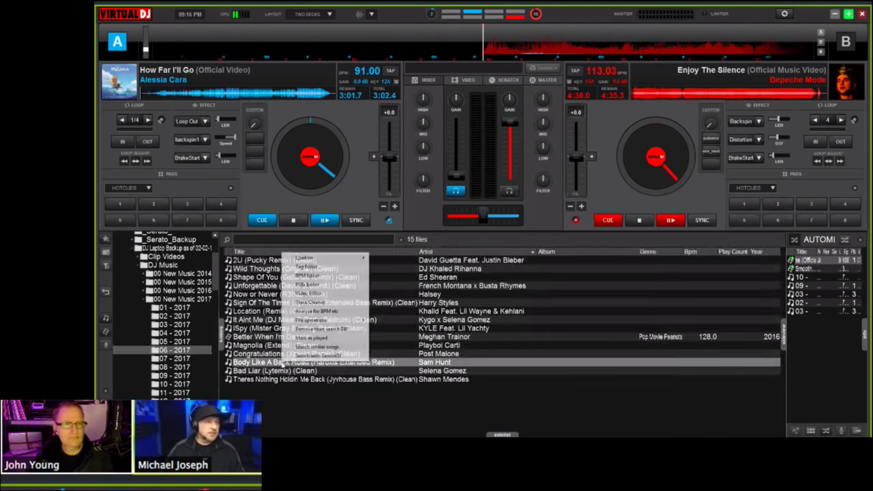
click(315, 355)
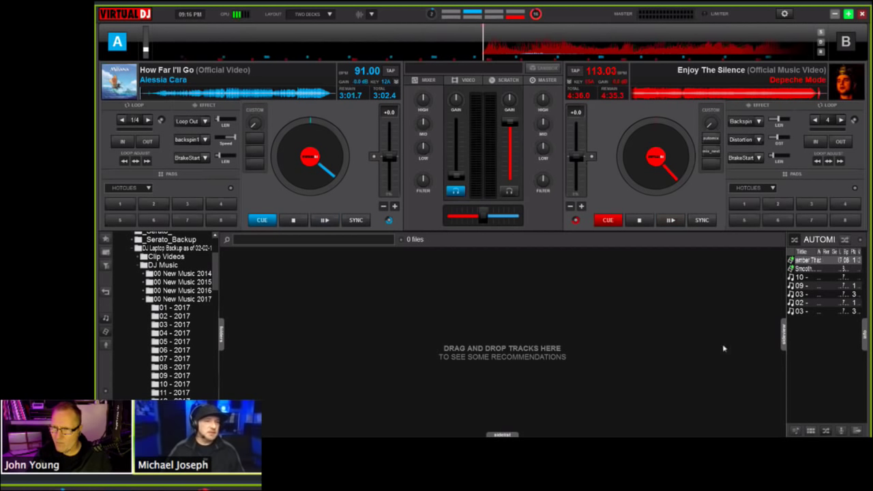
Step: Widen the Automix list and try to add its Remember The Time track to the recommendations area
drag(784, 303, 707, 309)
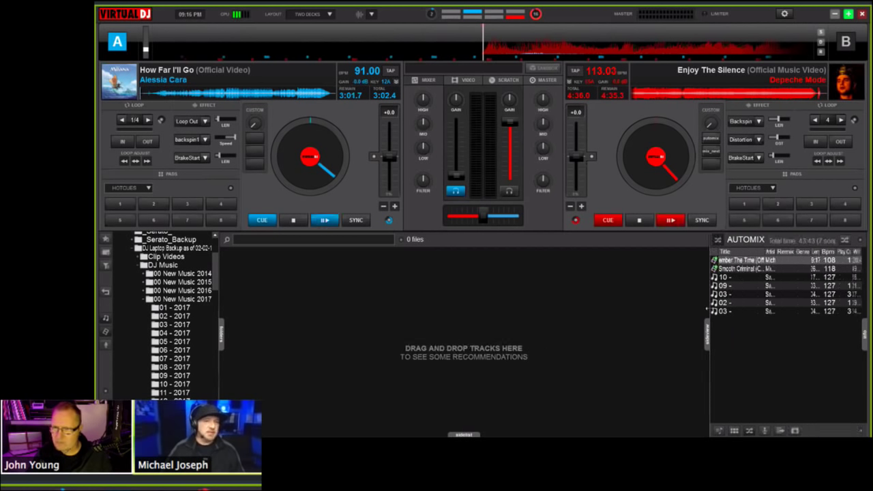
click(769, 286)
click(736, 262)
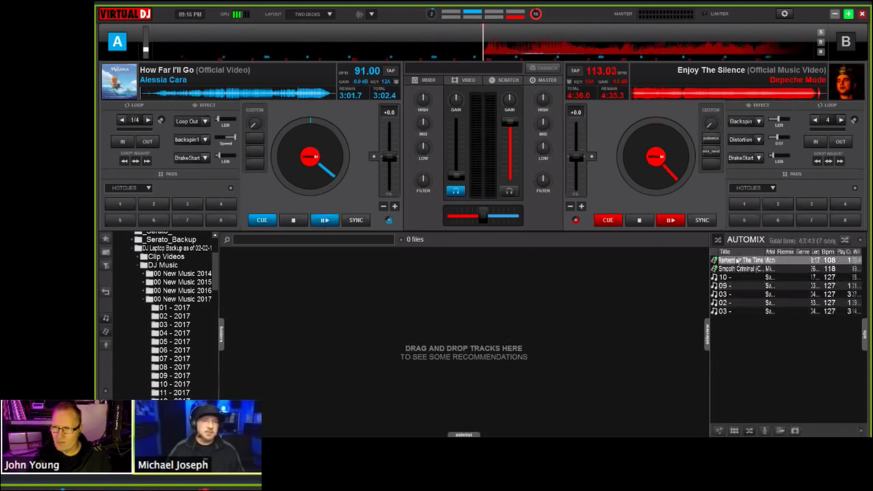
drag(737, 262, 546, 323)
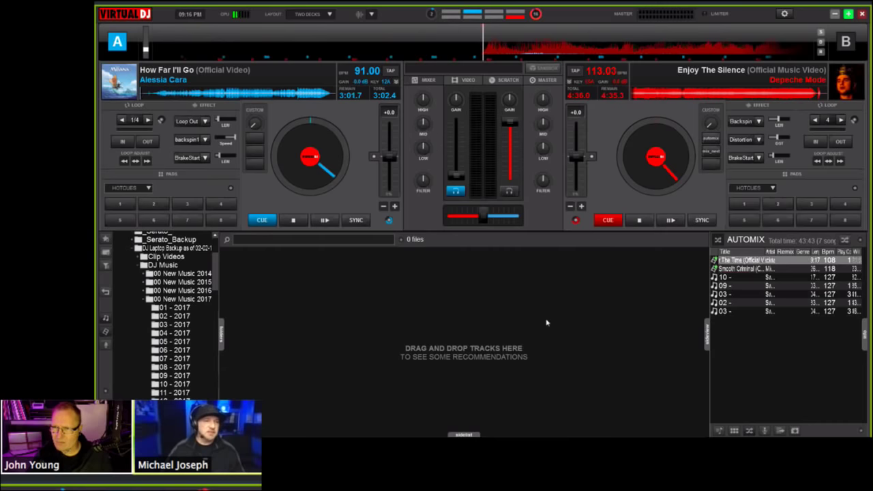
Step: Search with GeniusDJ from the Ay Mi Dios ft. Pitbull, Yandel, CHACAL track in the 01 - 2017 folder
click(178, 308)
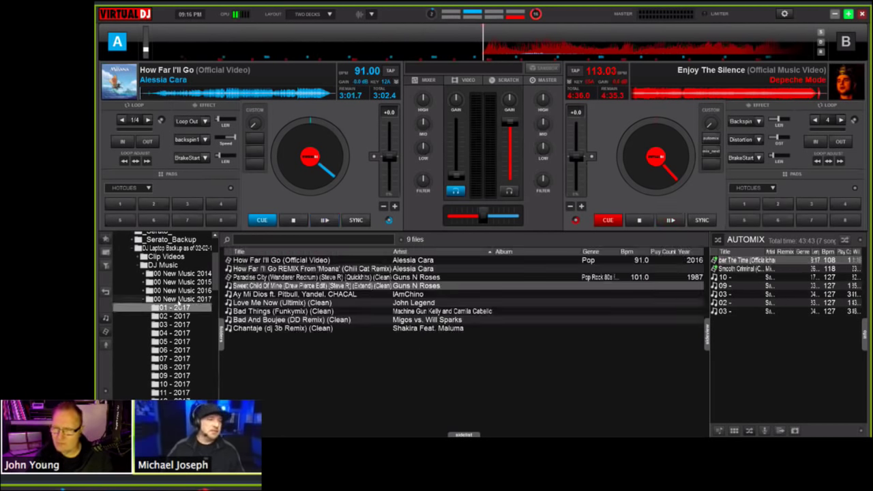
scroll(179, 305, up, 3)
scroll(177, 303, up, 2)
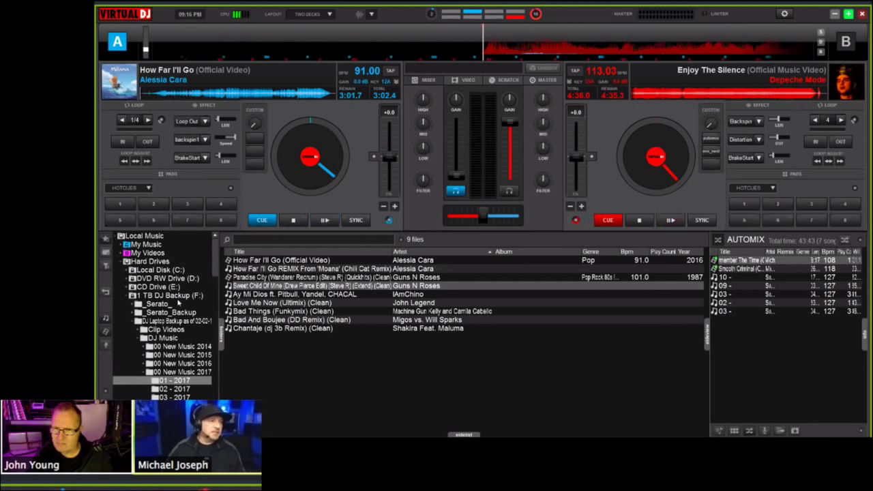
right_click(303, 293)
click(329, 392)
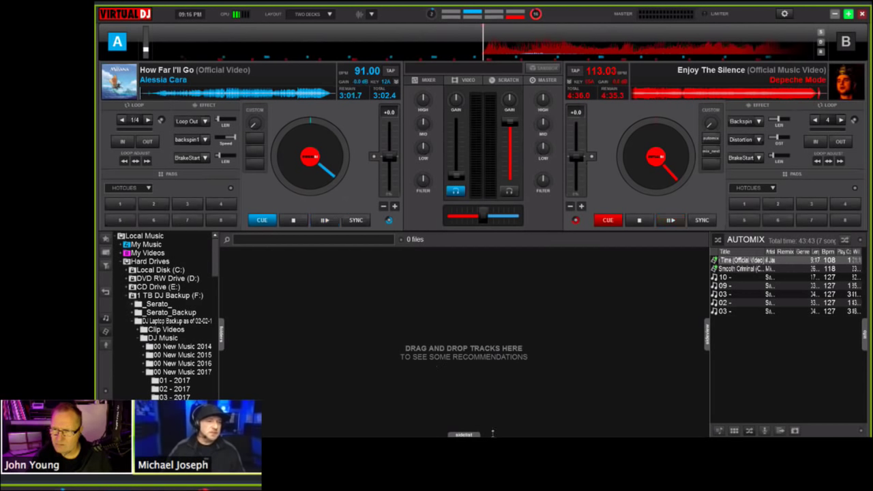
Step: Add Let's Get Married and I Like How It Feels from 00 New Music 2014 to the sidelist, and search Let's Get Married with GeniusDJ
drag(474, 435, 473, 374)
click(182, 347)
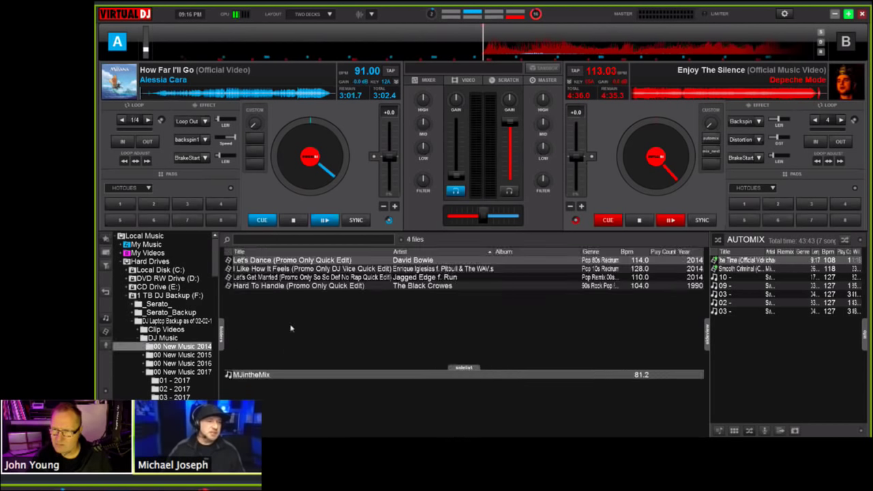
drag(298, 277, 298, 419)
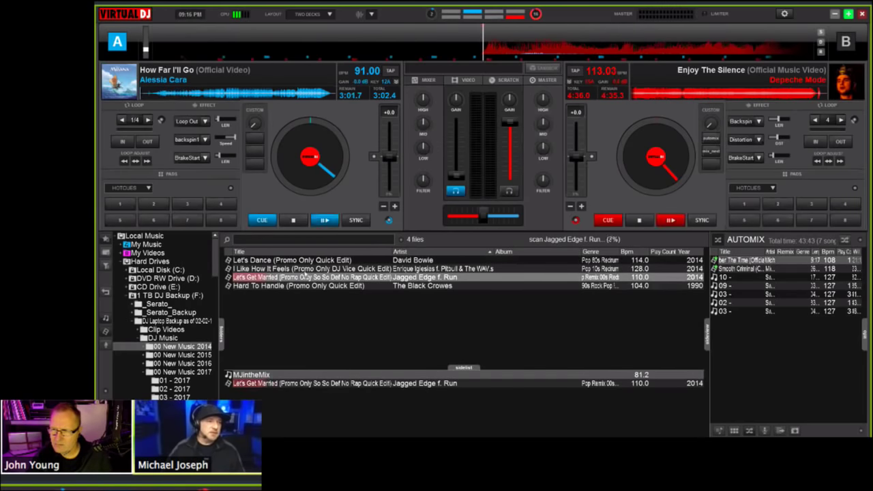
drag(298, 269, 324, 392)
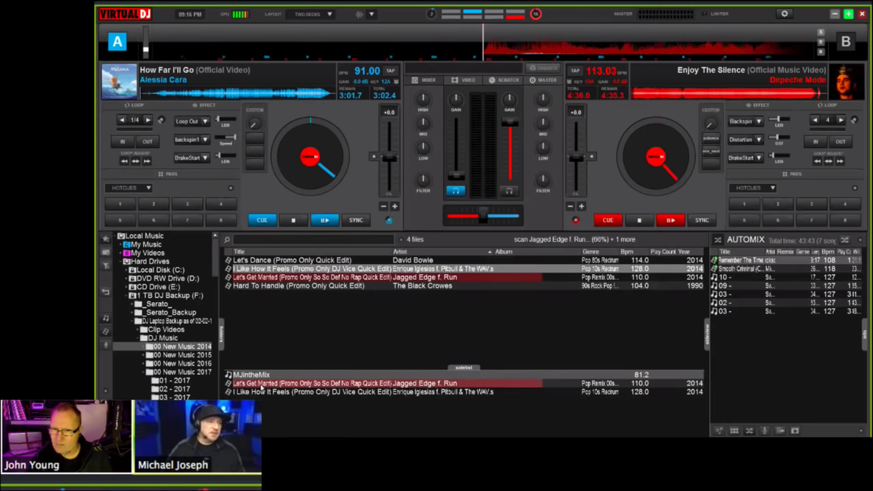
right_click(263, 384)
click(298, 369)
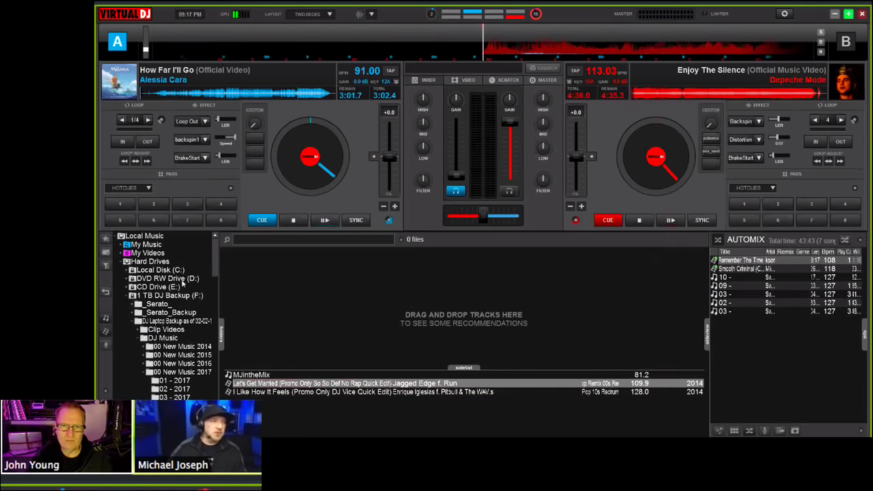
scroll(162, 345, down, 3)
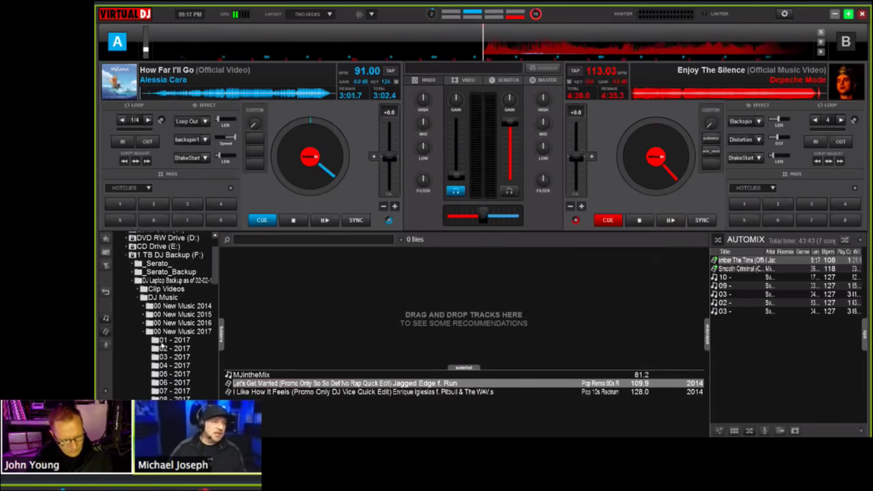
scroll(155, 346, down, 3)
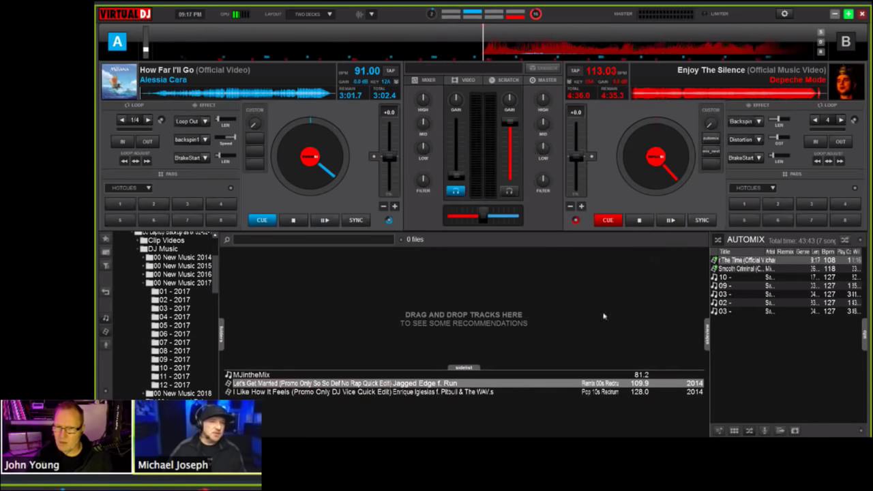
scroll(179, 309, up, 1)
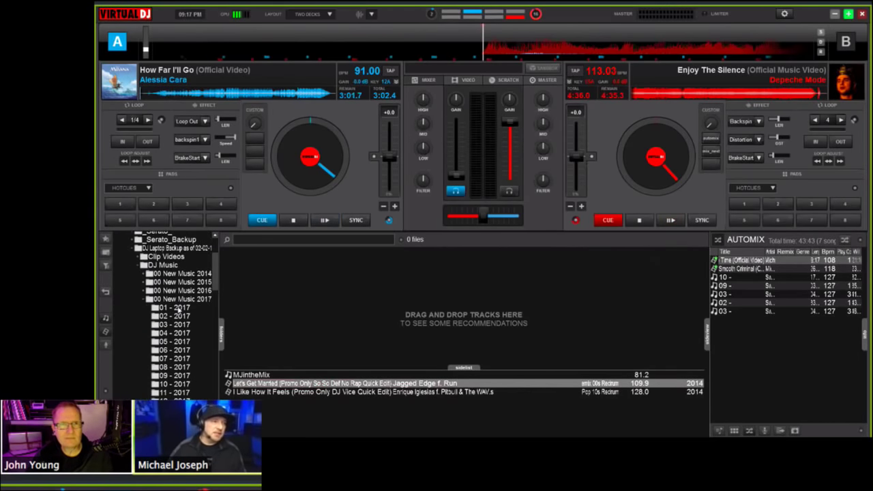
scroll(178, 309, up, 5)
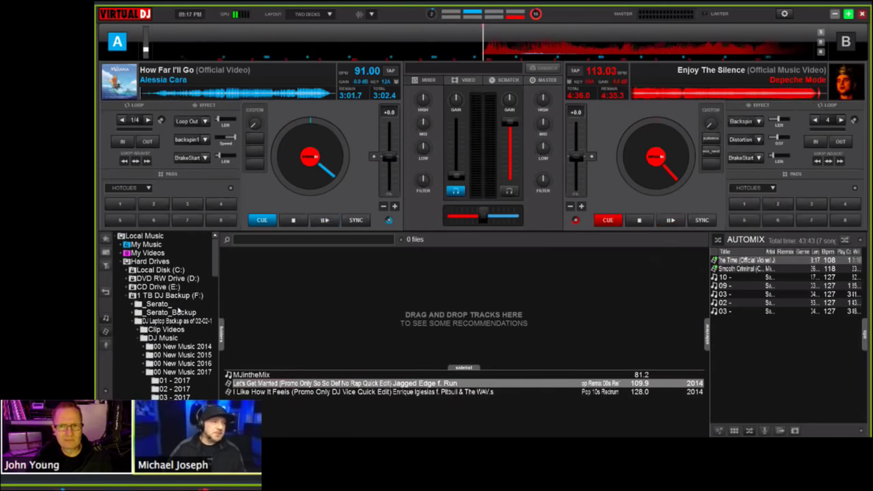
scroll(179, 309, down, 10)
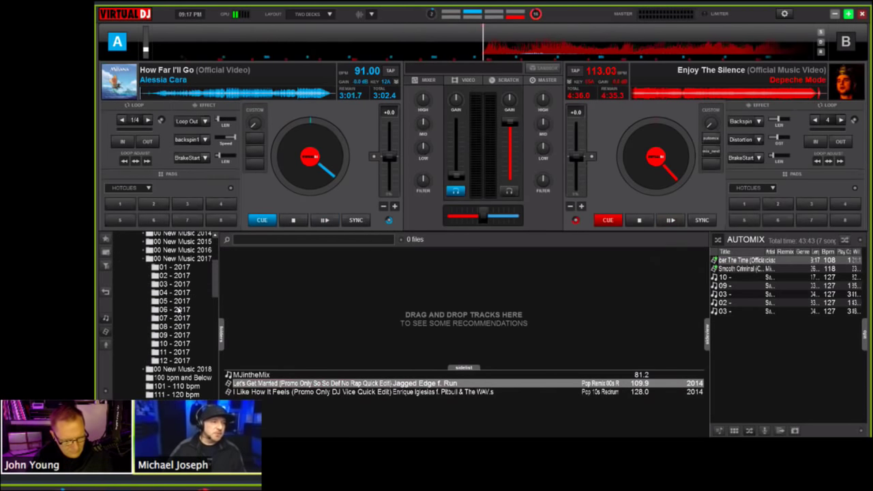
scroll(178, 309, down, 4)
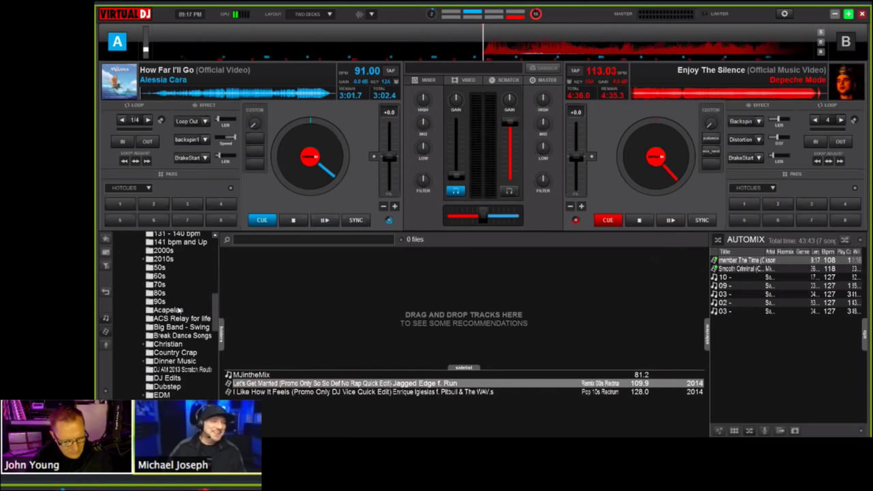
scroll(179, 310, up, 14)
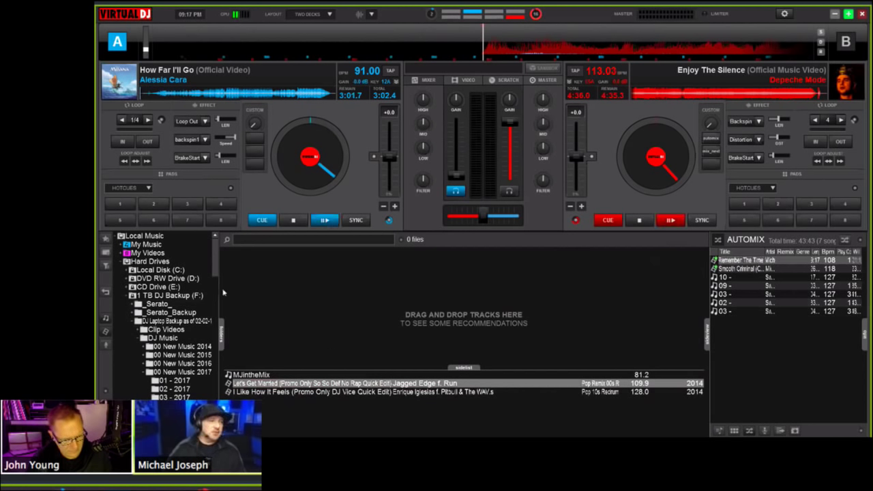
Step: Widen the folder list and try to add the first '03 -' track from Automix to the recommendations area
drag(221, 292, 306, 293)
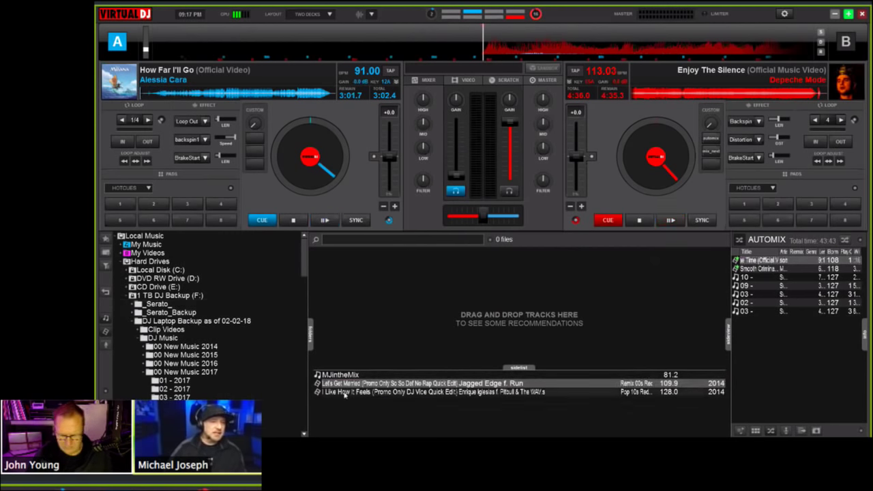
key(Down)
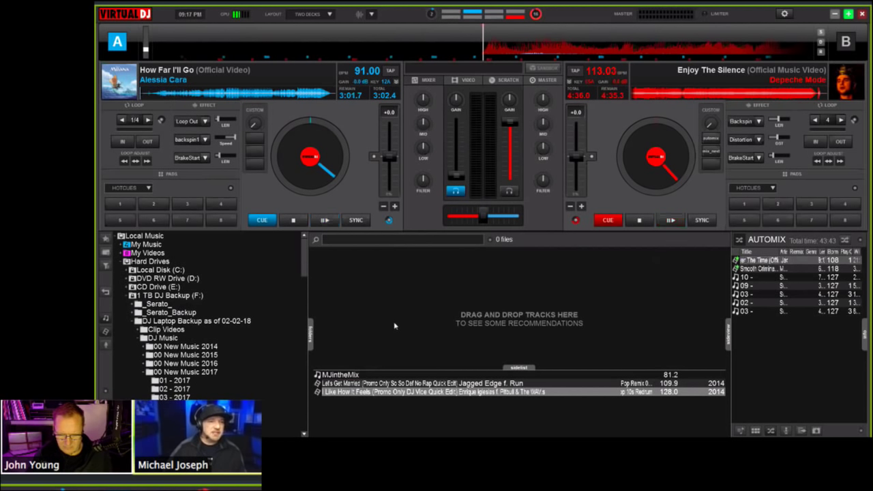
drag(750, 294, 663, 303)
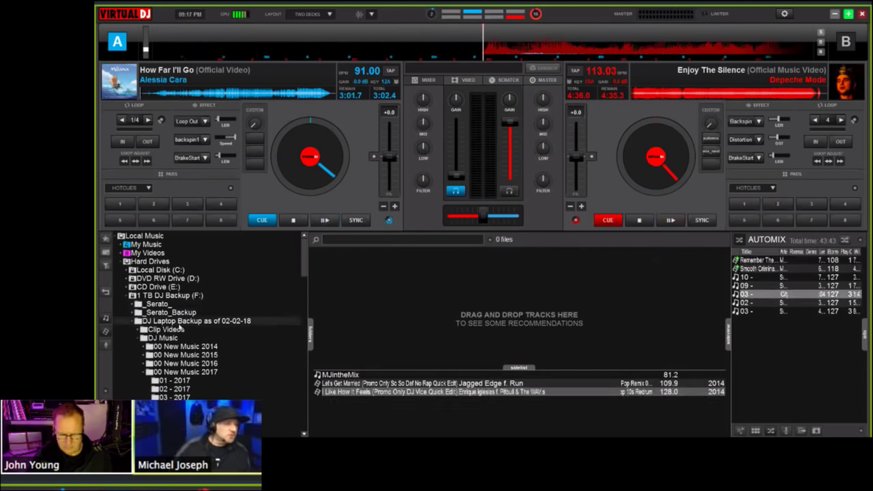
Step: Collapse DJ Music under DJ Laptop Backup as of 02-02-18, and expand the neighbouring VirtualDJ folder down to its Playlists
scroll(180, 328, down, 7)
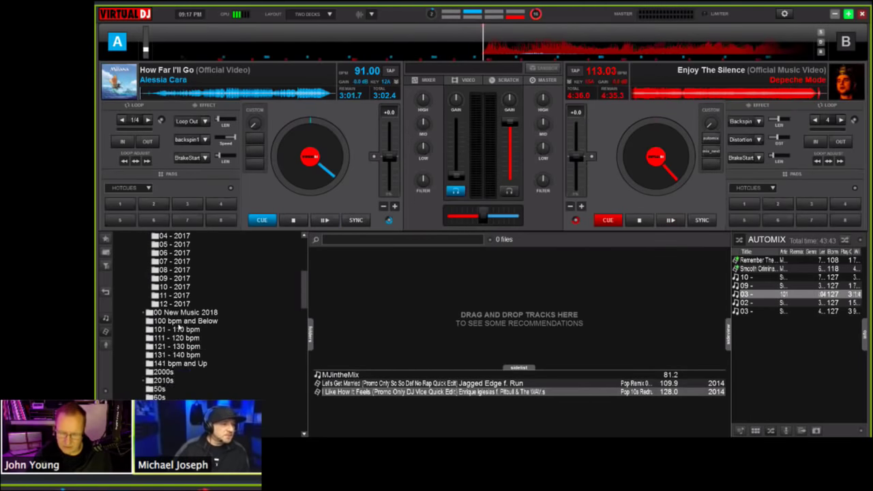
scroll(179, 328, down, 3)
scroll(178, 328, up, 7)
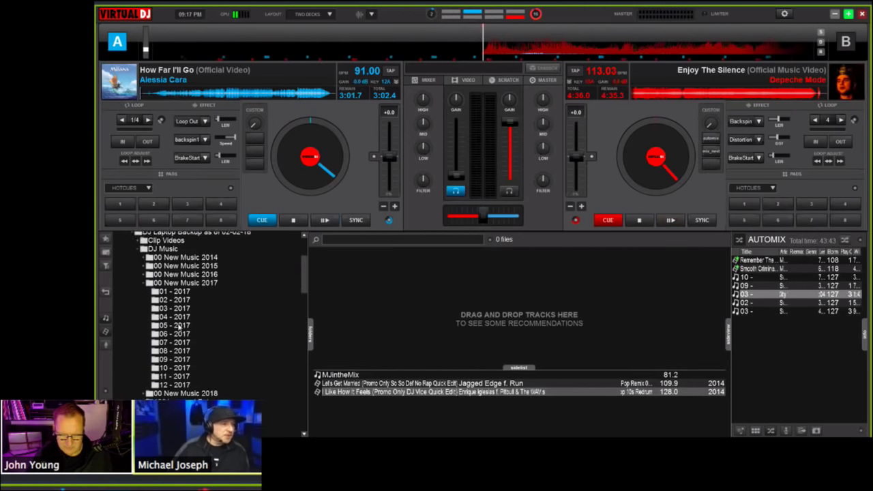
scroll(179, 327, up, 3)
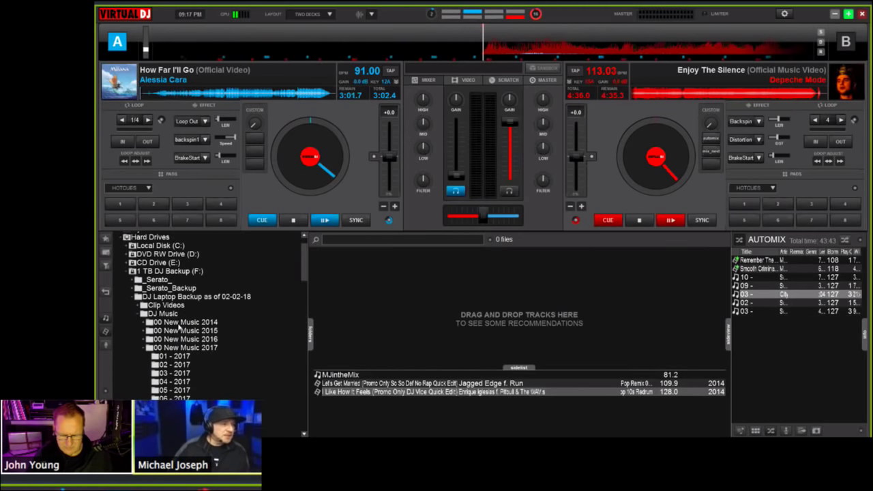
click(138, 317)
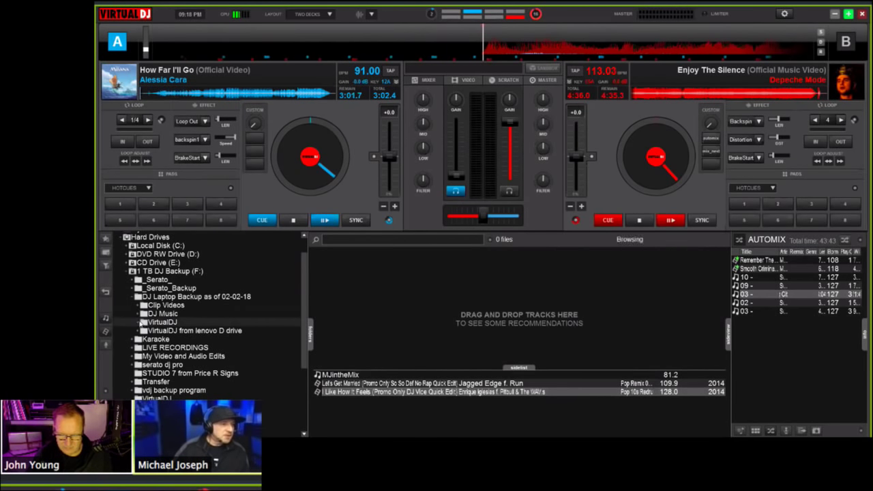
click(139, 323)
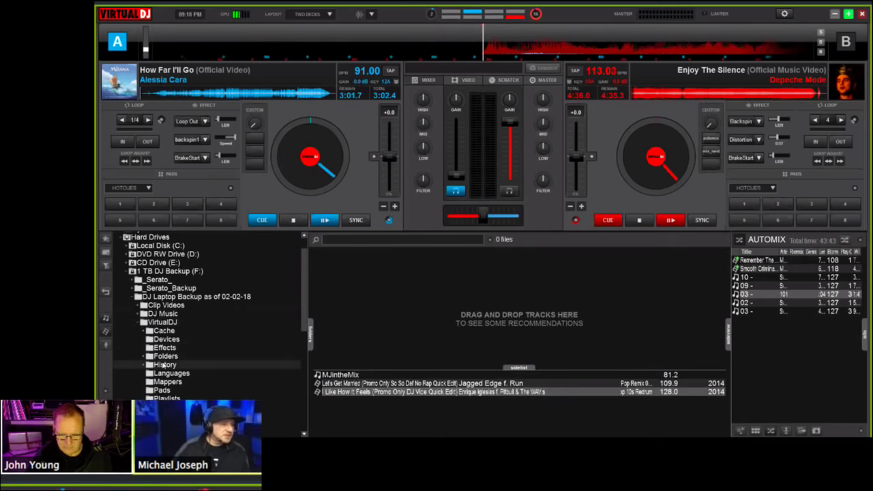
scroll(164, 366, down, 2)
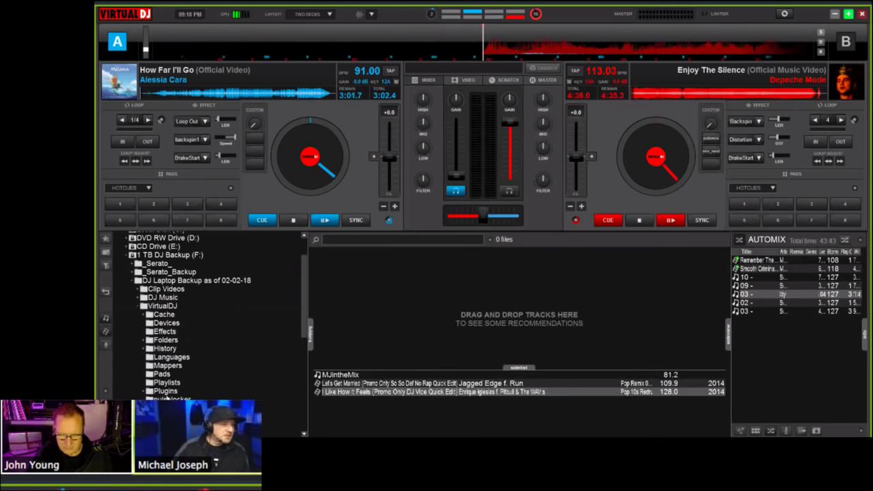
double_click(165, 383)
scroll(188, 381, down, 2)
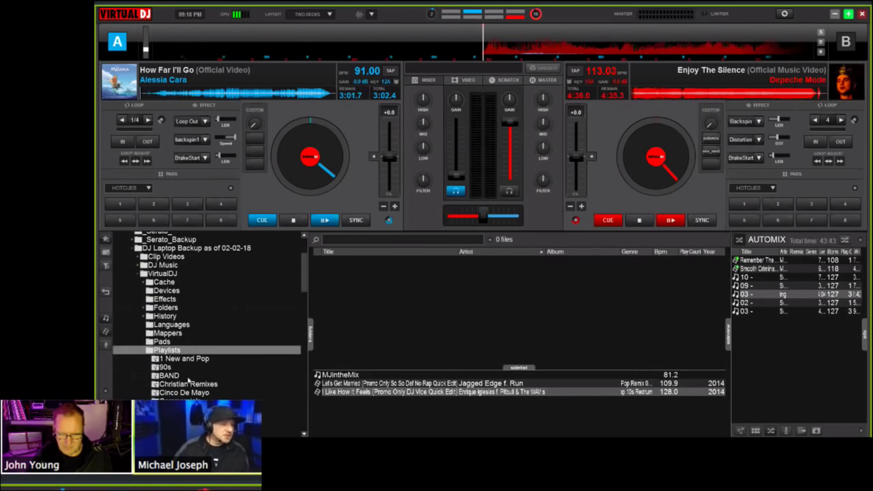
Step: Search with GeniusDJ from No Diggity in the 1 New and Pop playlist, and collapse the Playlists folder
click(185, 358)
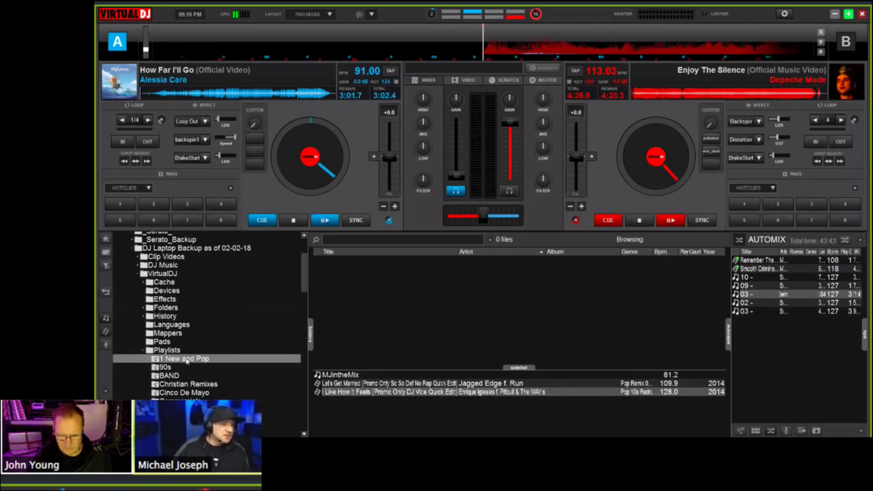
right_click(355, 313)
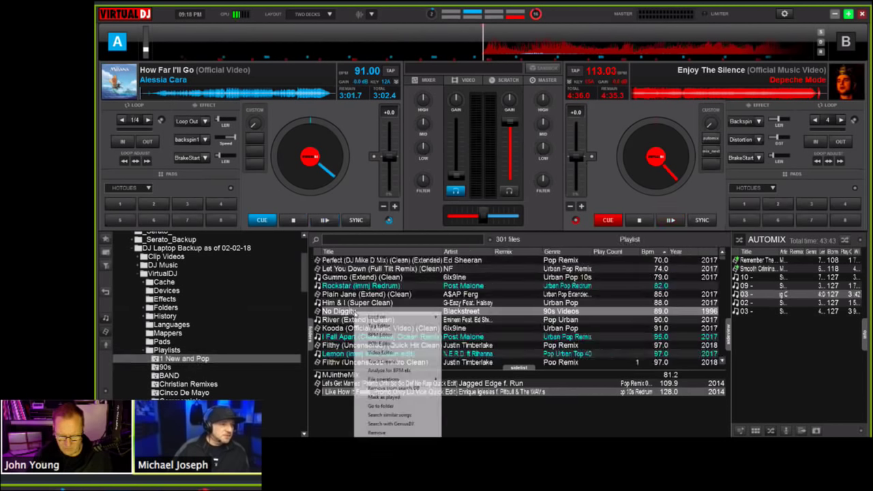
click(386, 424)
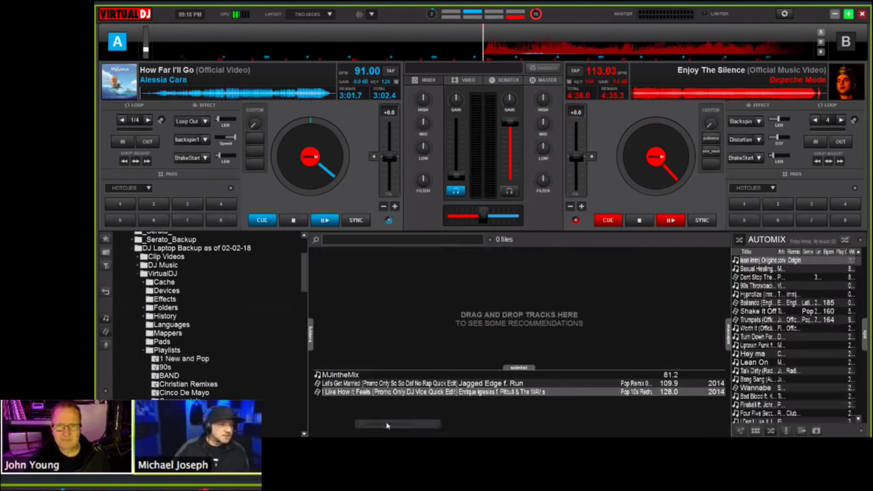
click(144, 350)
scroll(136, 320, up, 5)
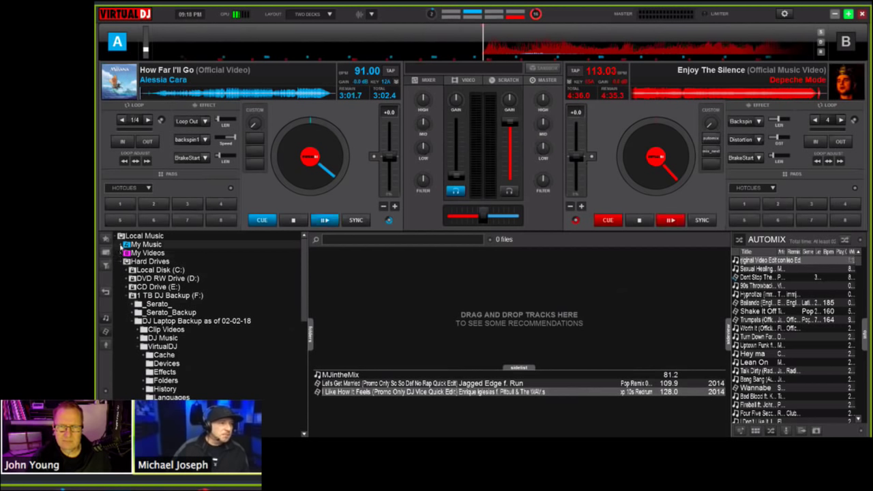
Step: Collapse the 1 TB DJ Backup (F:) drive, and briefly expand the Filters folder to view its contents
click(126, 297)
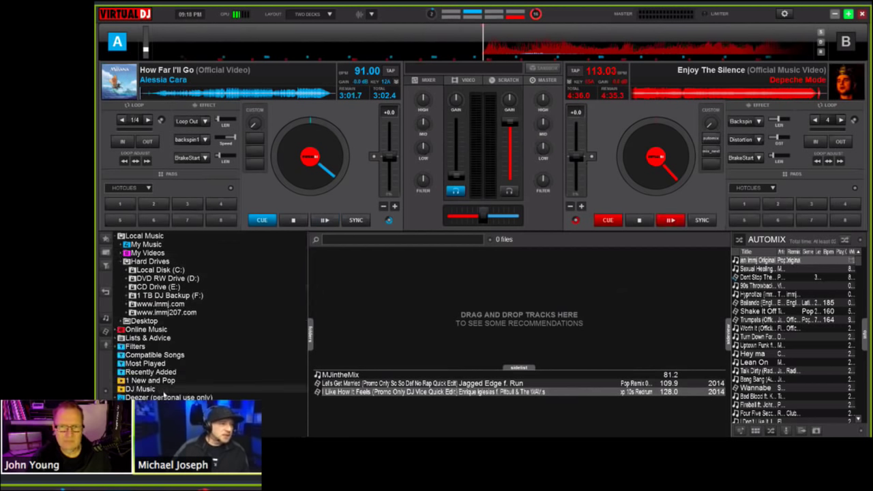
scroll(159, 389, down, 1)
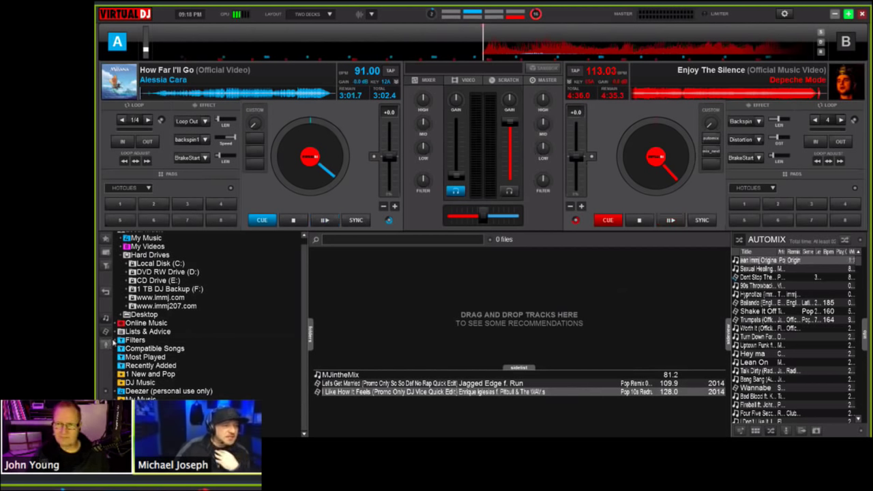
click(116, 340)
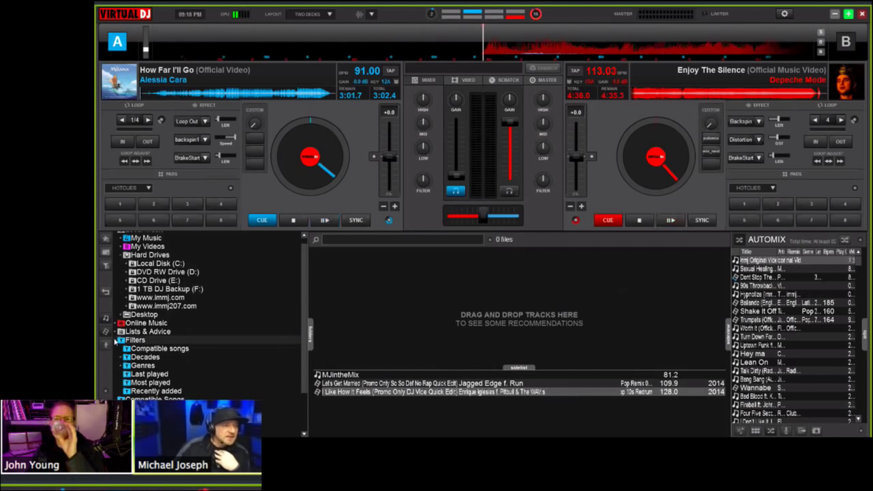
click(115, 341)
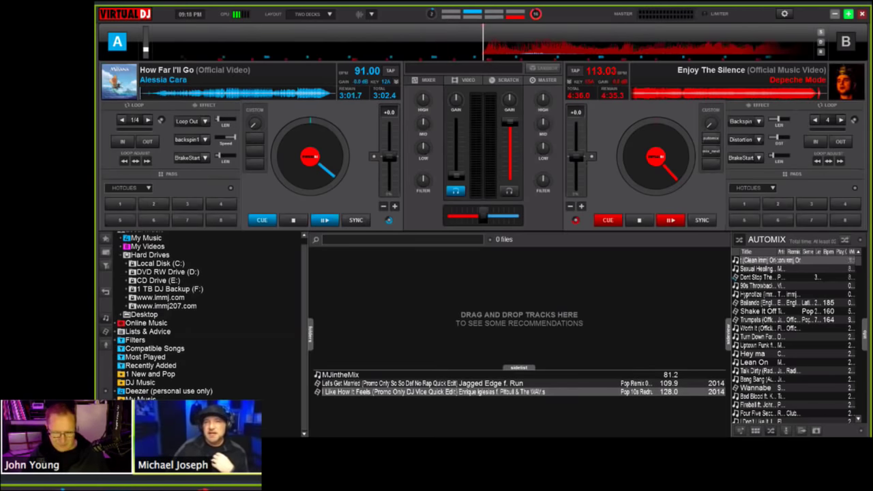
Step: Open DJ Music within DJ Laptop Backup as of 02-02-18 on the F: drive, and list its subfolders' tracks with Recurse
click(157, 290)
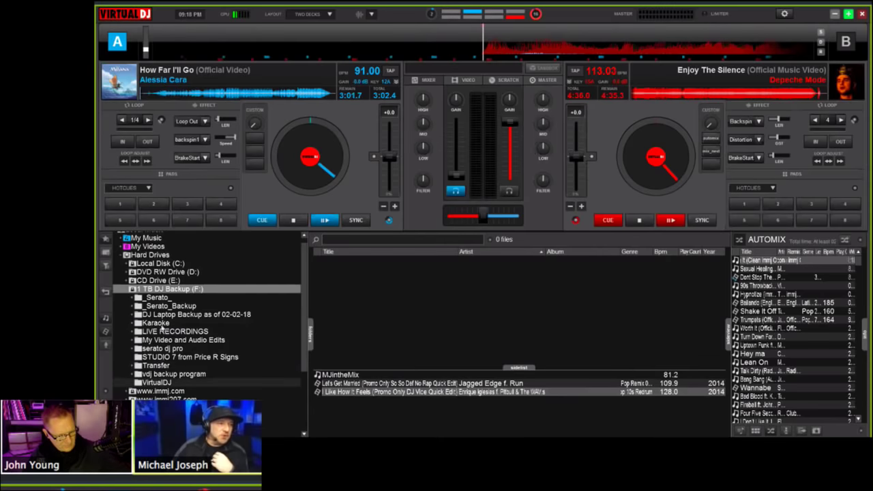
click(141, 316)
click(155, 333)
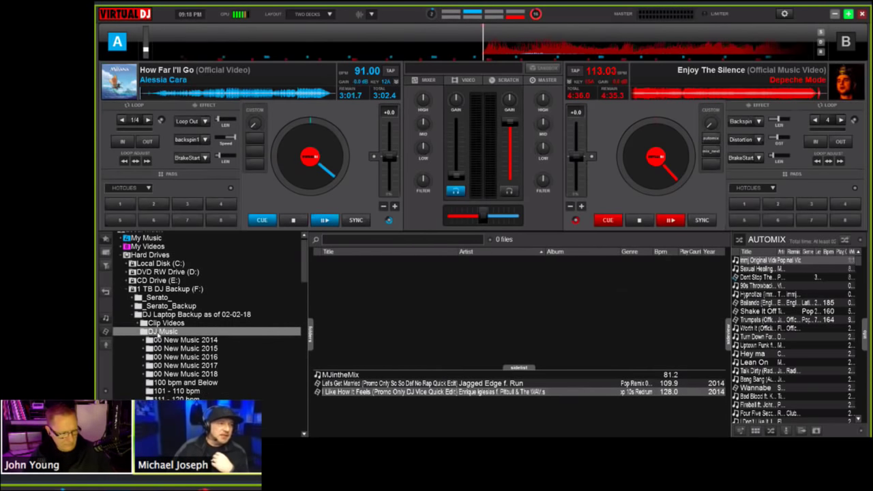
click(157, 333)
click(158, 333)
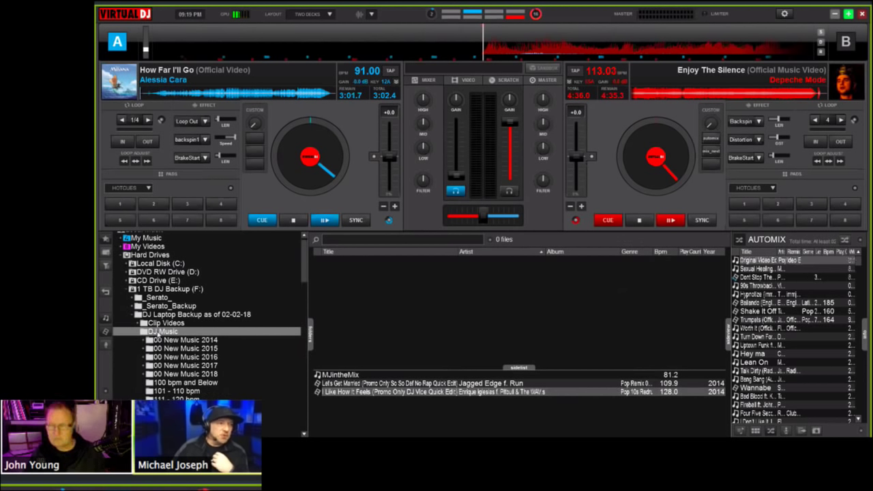
right_click(158, 332)
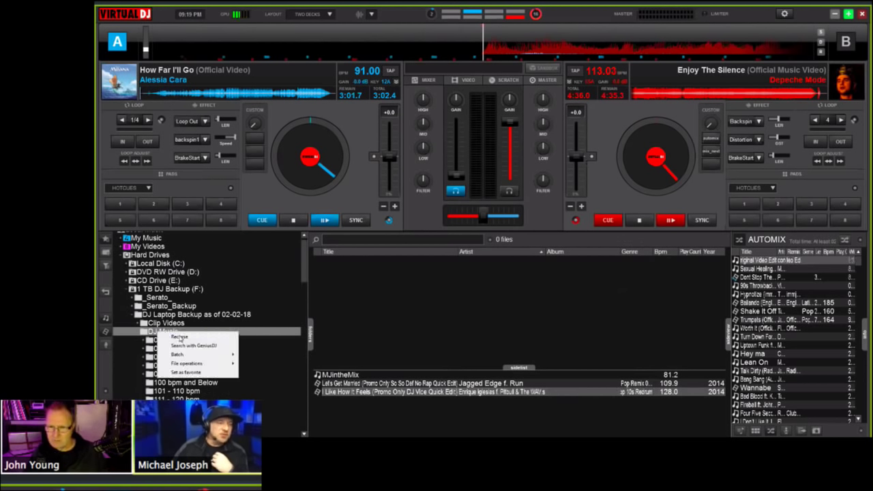
click(179, 337)
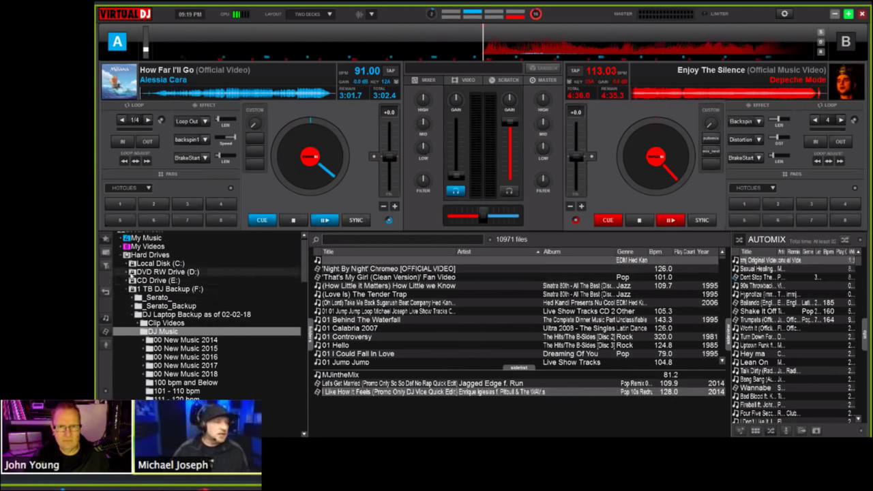
Step: Collapse the 1 TB DJ Backup (F:) drive in the folder tree
scroll(145, 280, up, 1)
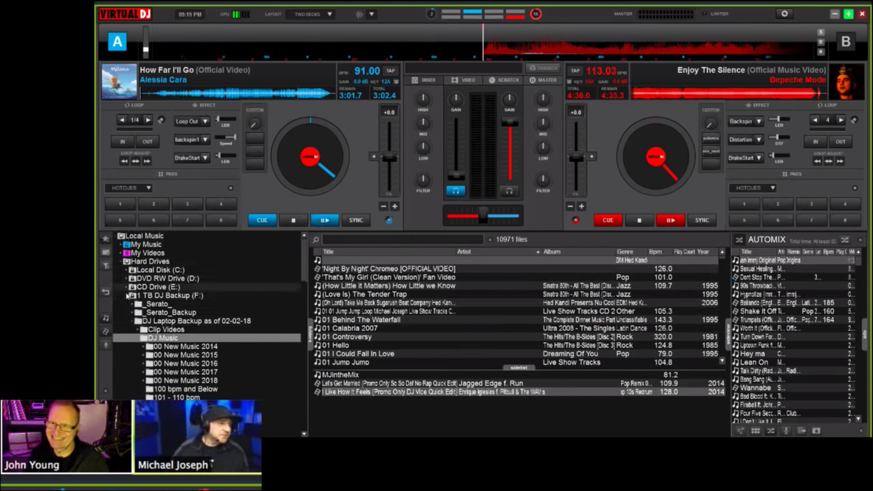
click(124, 296)
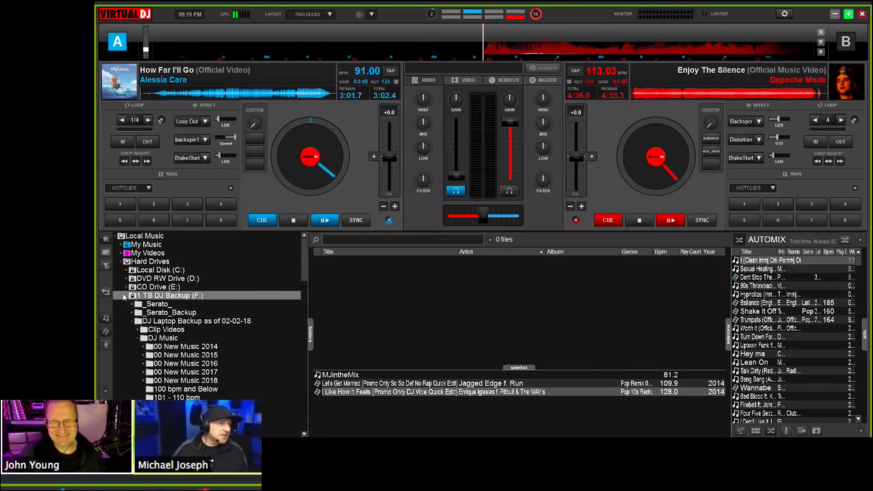
click(124, 297)
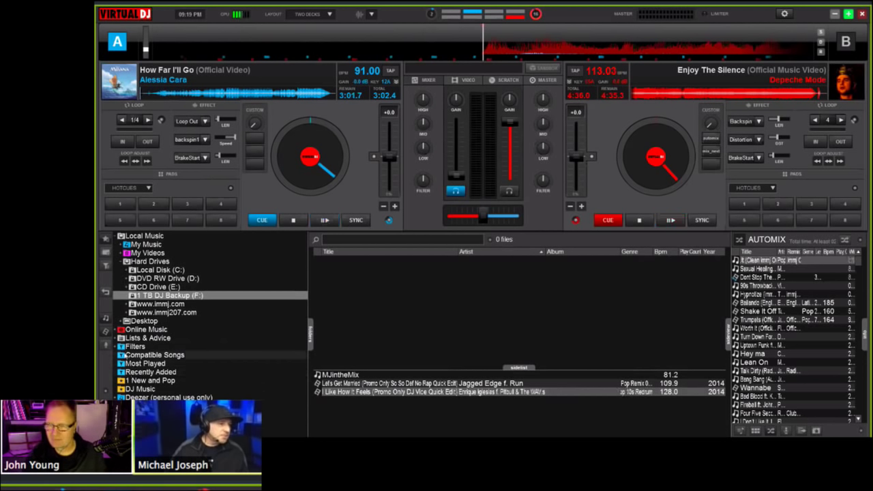
scroll(122, 358, down, 1)
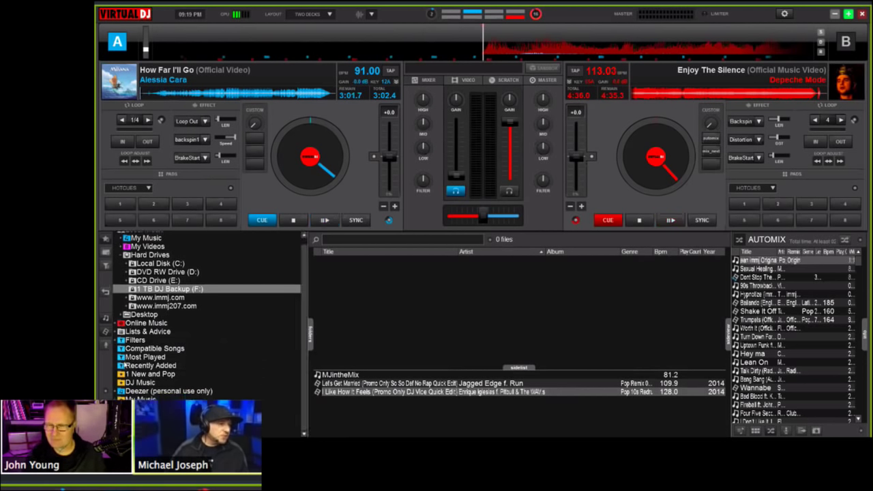
scroll(119, 265, up, 1)
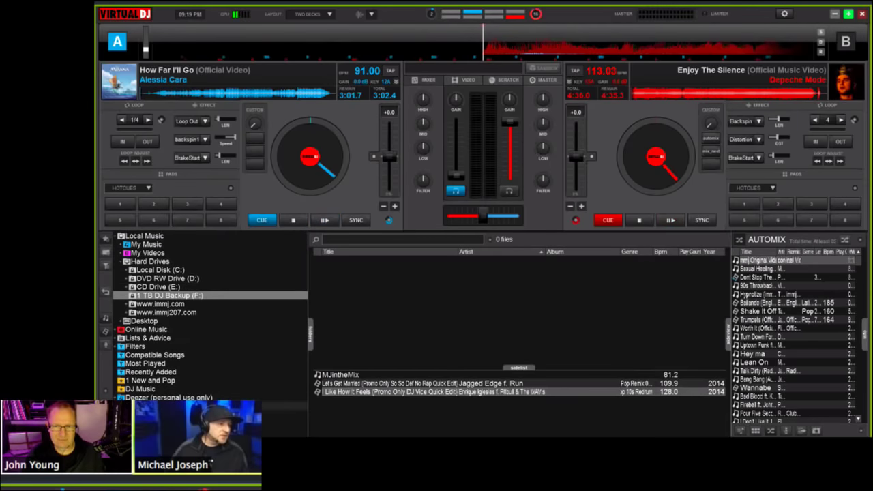
click(118, 265)
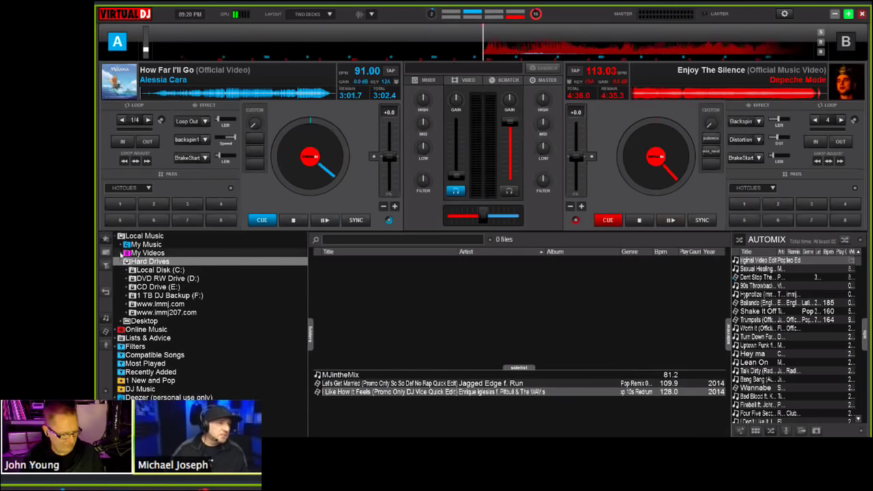
click(121, 252)
click(122, 253)
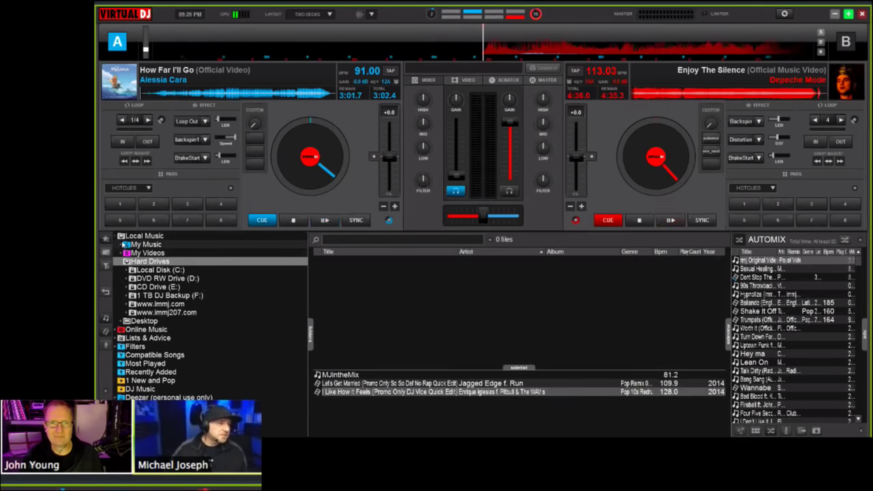
click(122, 245)
click(120, 245)
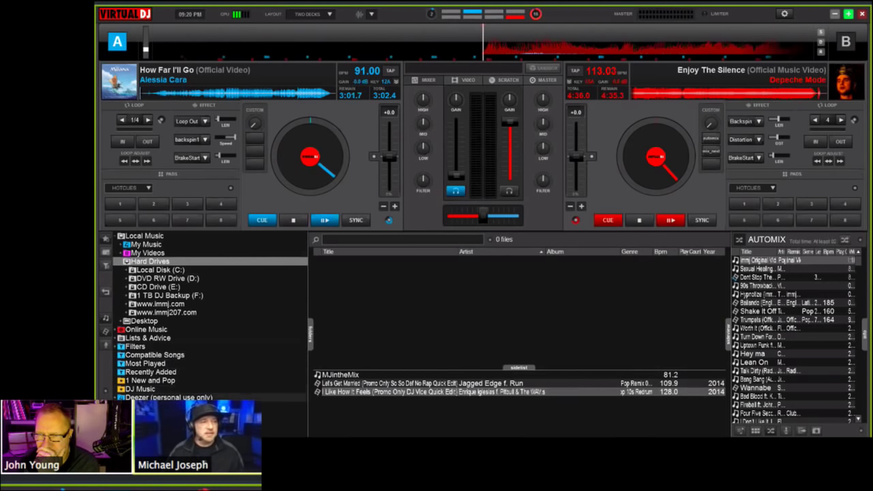
scroll(204, 314, down, 1)
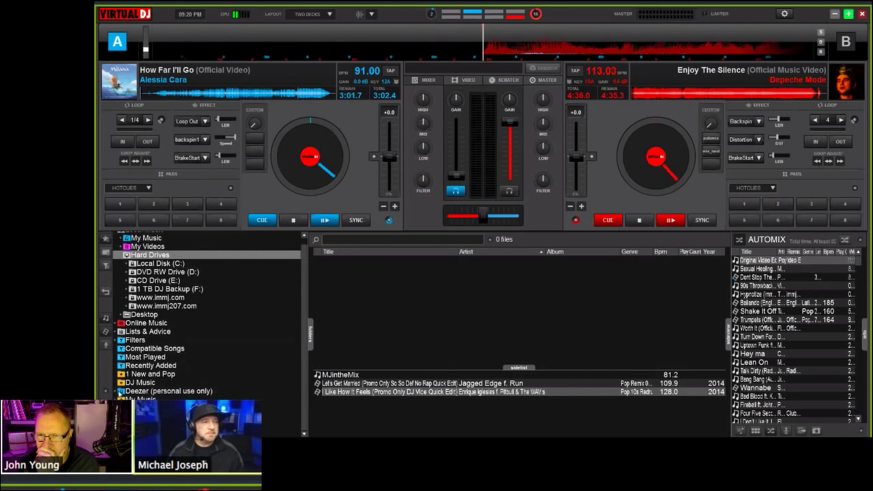
scroll(177, 325, up, 1)
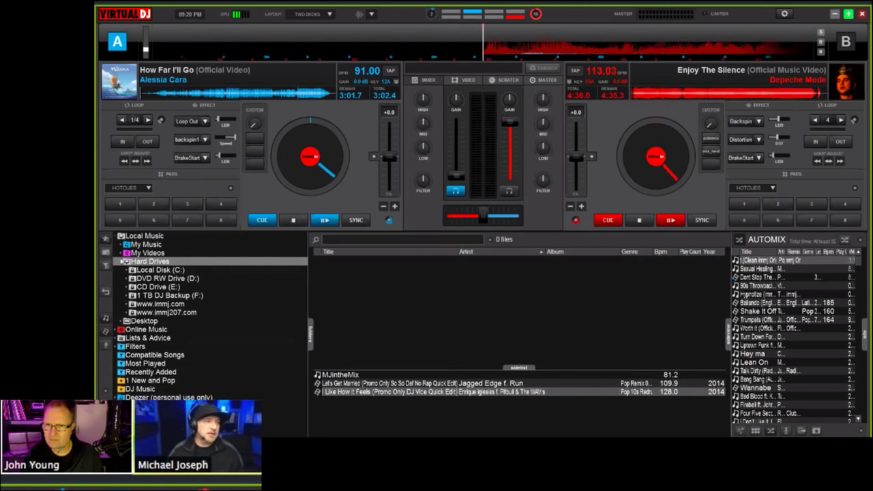
click(120, 254)
click(121, 254)
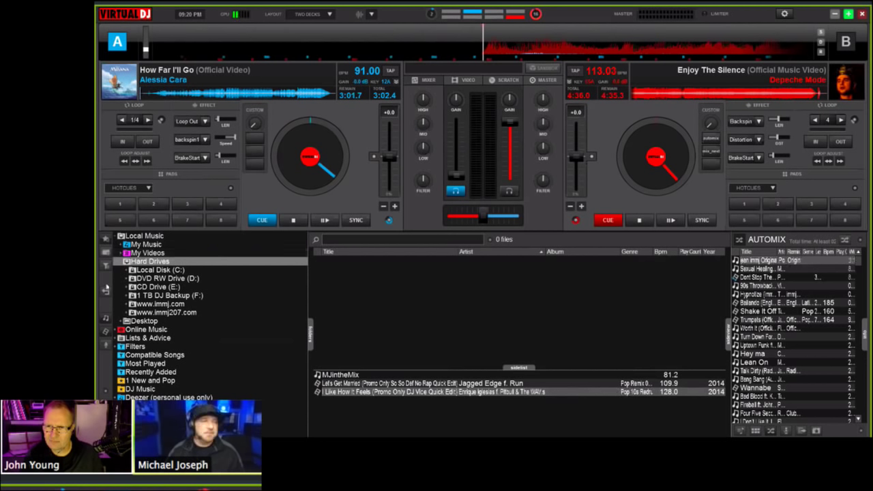
Step: Expand the F: drive's DJ Laptop Backup down to 00 New Music 2018 in DJ Music, and try Search with GeniusDJ on that folder
click(147, 295)
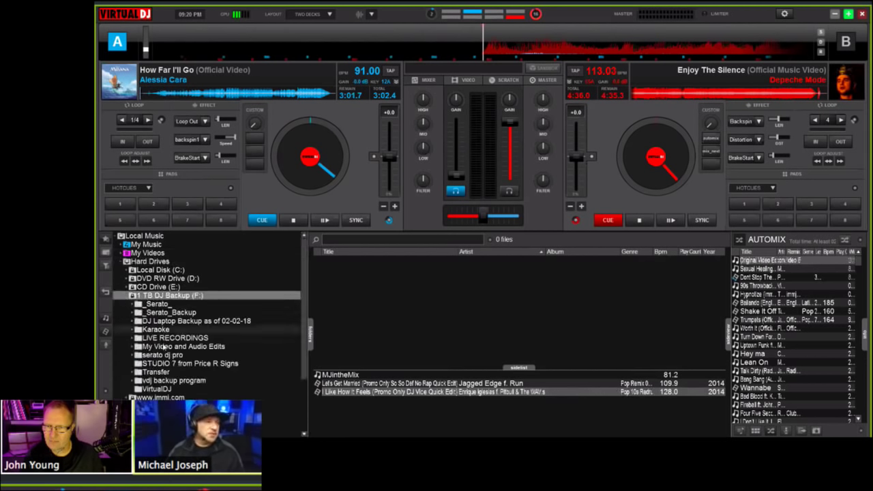
click(154, 320)
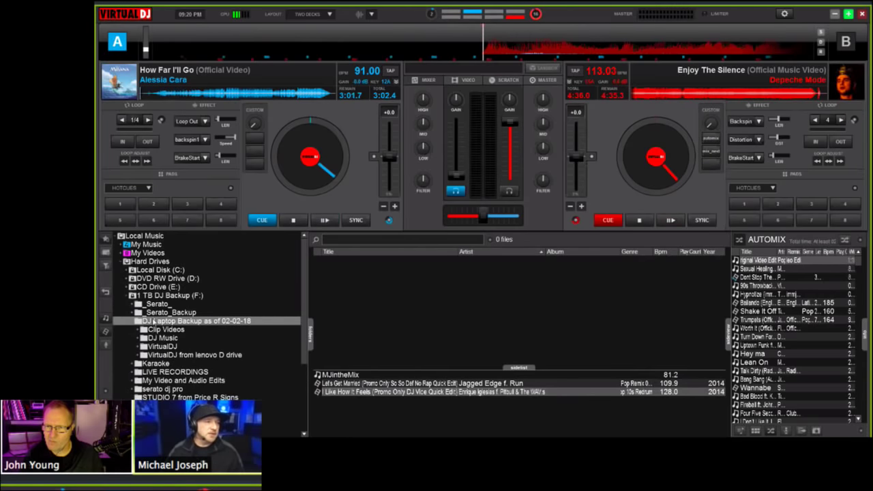
click(156, 338)
scroll(154, 345, down, 1)
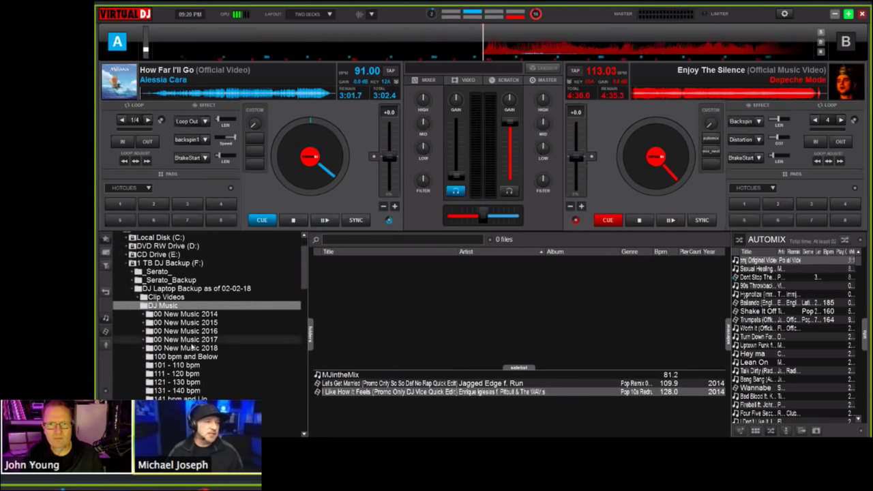
click(187, 348)
right_click(184, 348)
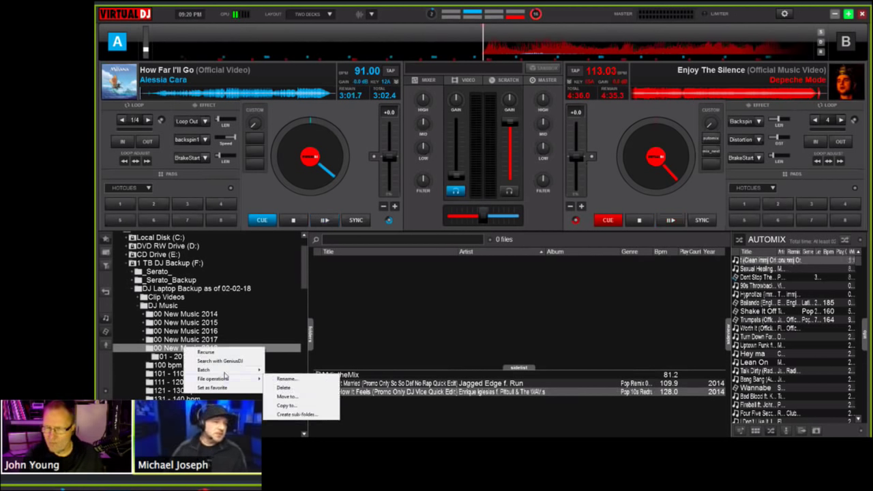
mouse_move(224, 372)
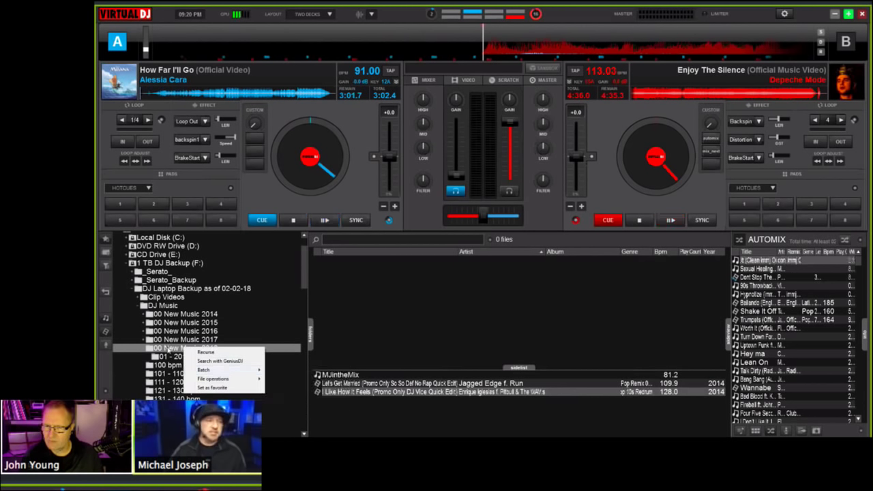
click(212, 362)
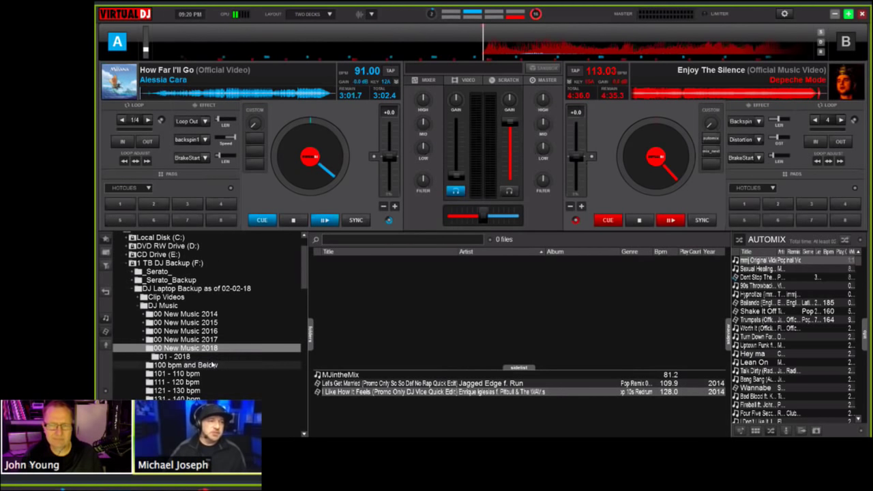
Step: Open the 01 - 2018 folder inside 00 New Music 2018, and examine its available folder options
right_click(195, 348)
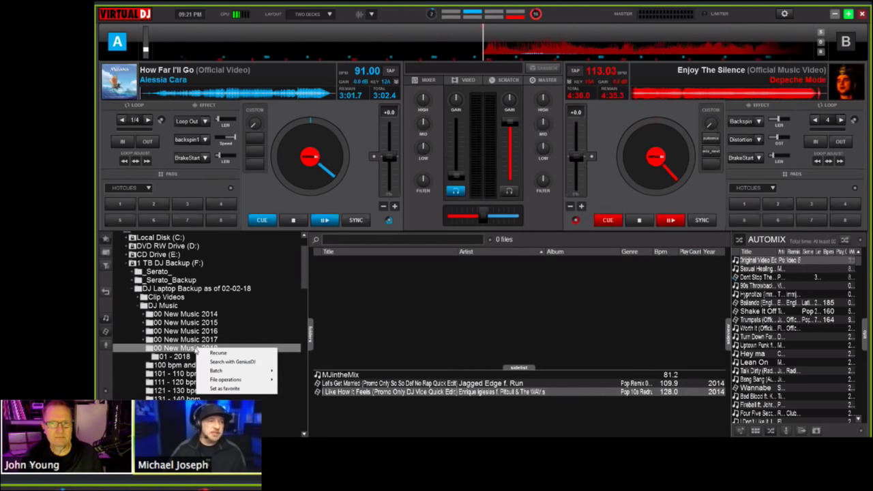
click(195, 356)
right_click(195, 356)
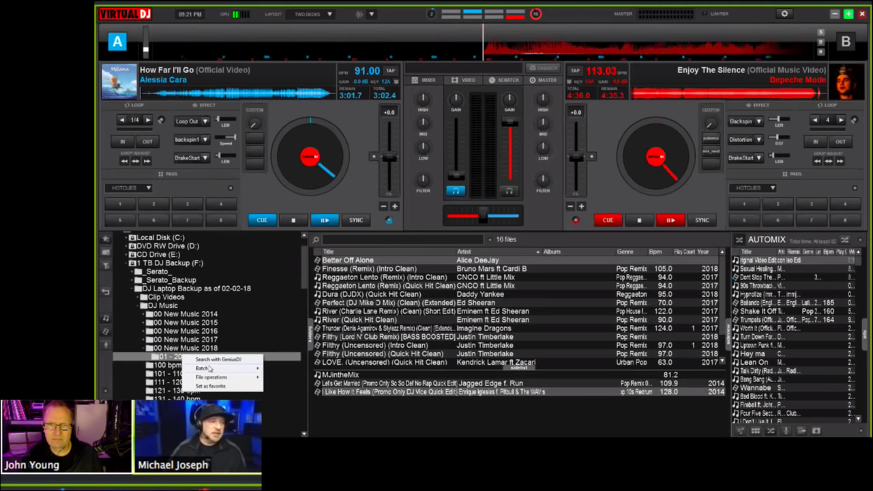
mouse_move(213, 378)
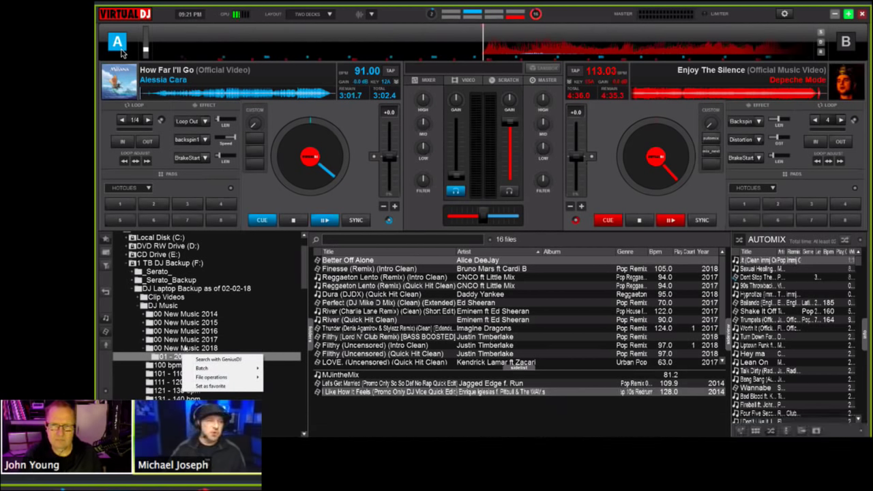
Step: Open New Music 01-23-15 inside 00 New Music 2015, and examine its File operations and Batch options
right_click(183, 340)
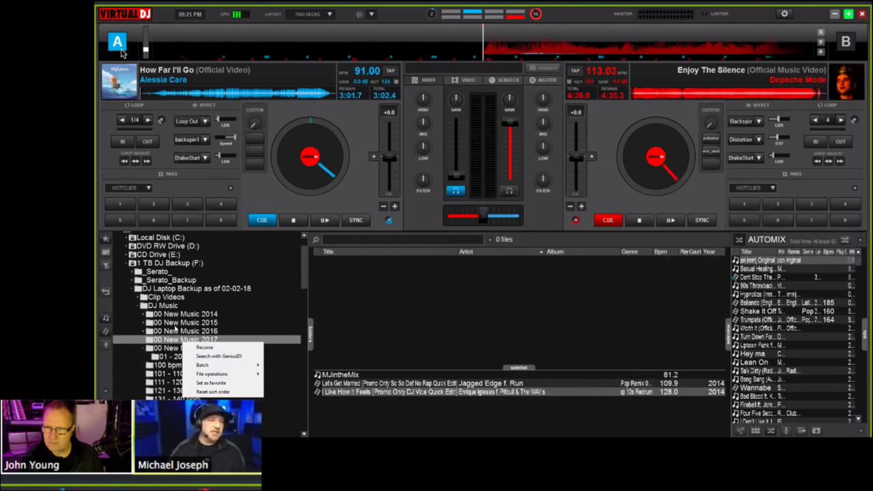
click(176, 325)
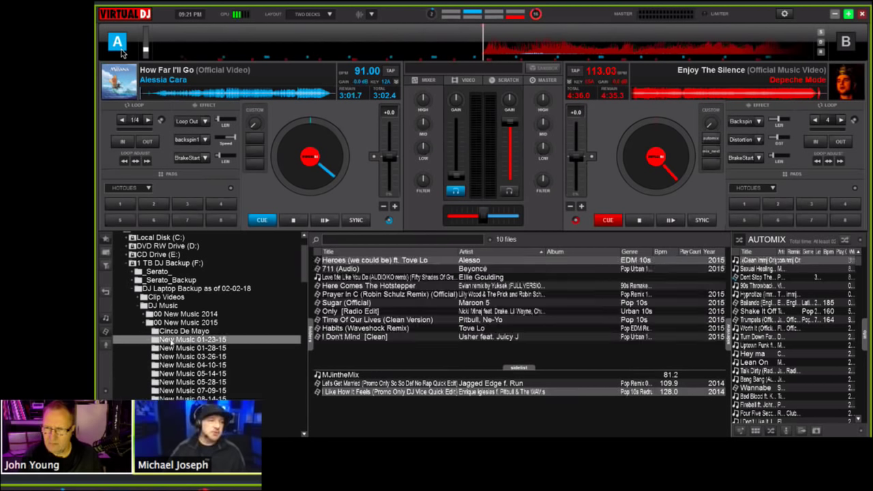
click(181, 339)
right_click(182, 339)
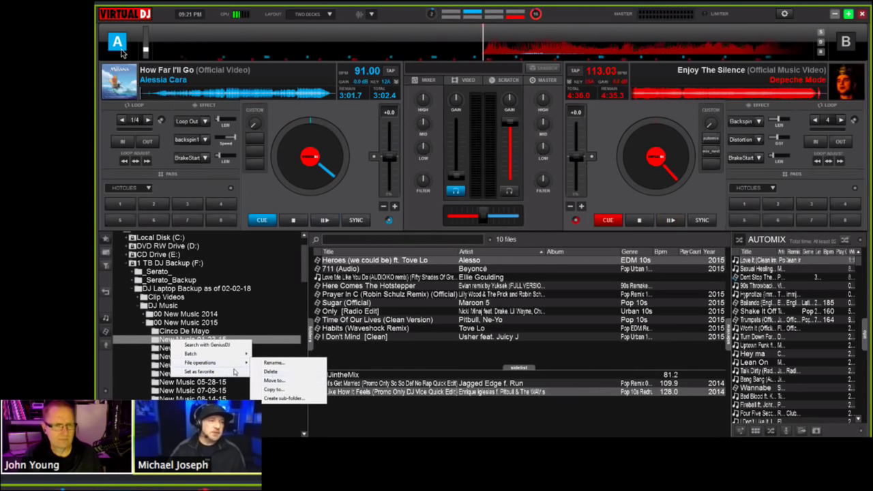
mouse_move(231, 357)
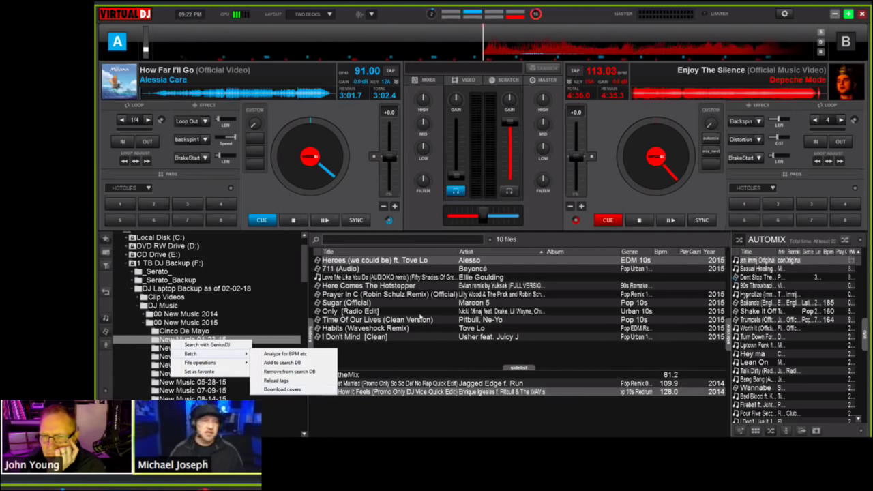
Step: Open Sugar (Official) by Maroon 5 in the Tag Editor, and bring up its cover art selection
right_click(398, 303)
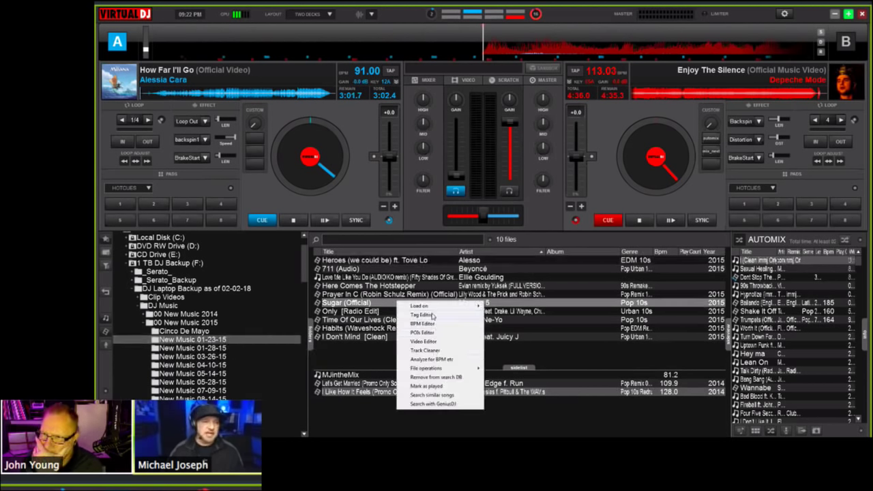
click(433, 315)
click(625, 133)
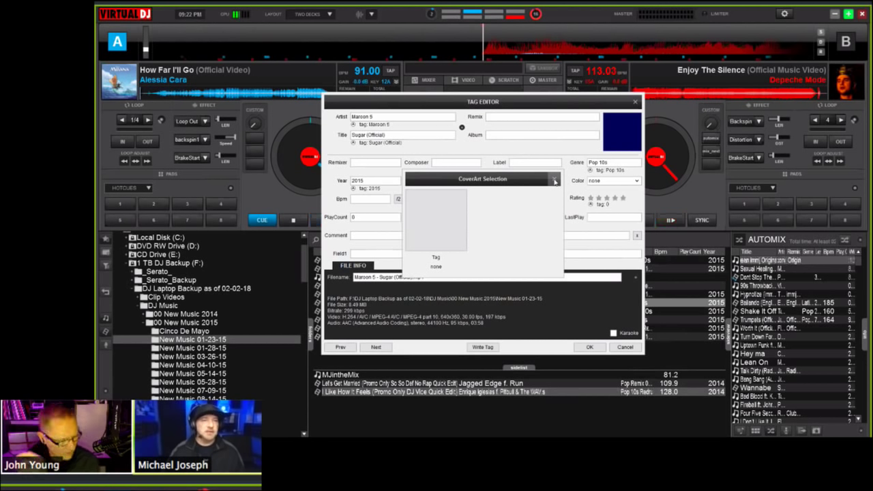
Step: Close the cover art selection and Tag Editor, and bring up the available options for the track Here Comes The Hotstepper
click(555, 180)
click(634, 101)
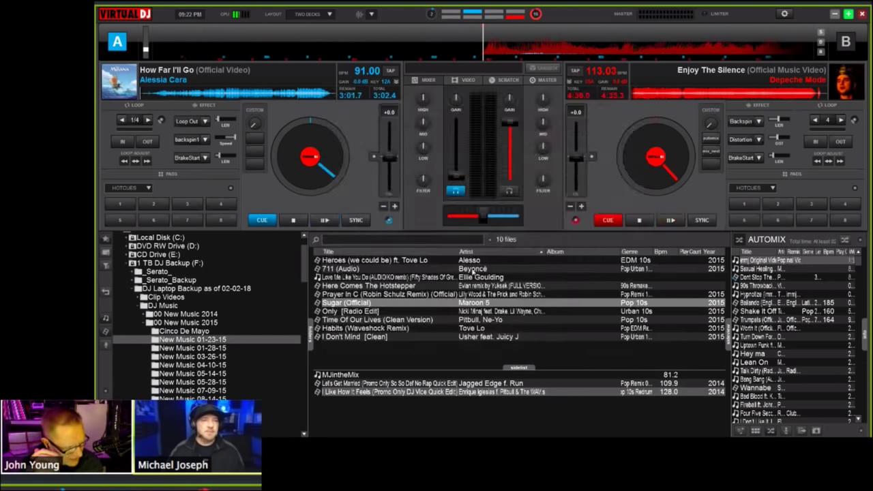
right_click(465, 285)
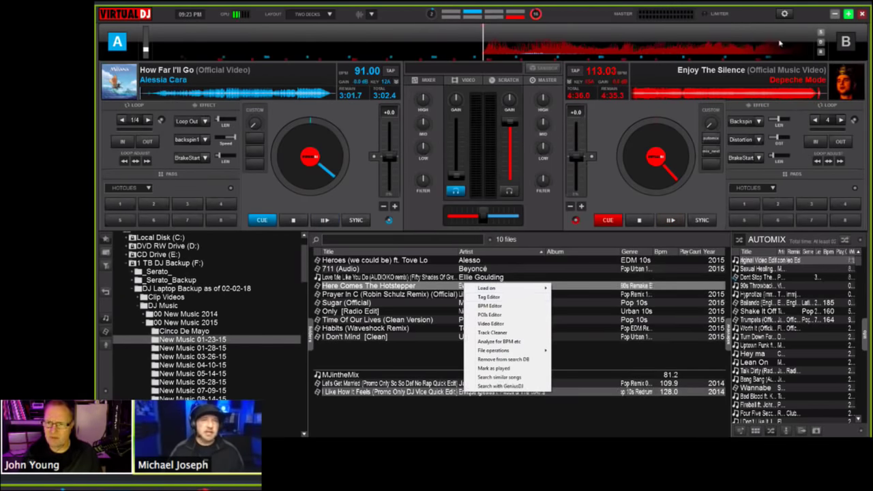
Step: Open the program settings, look through the Audio, Licenses and Interface pages, and show Options & Tweaks
click(784, 14)
click(784, 14)
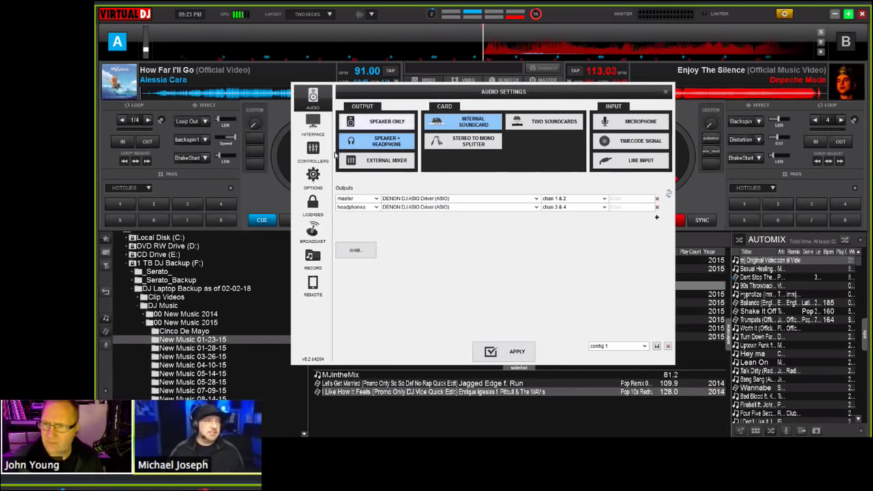
click(313, 204)
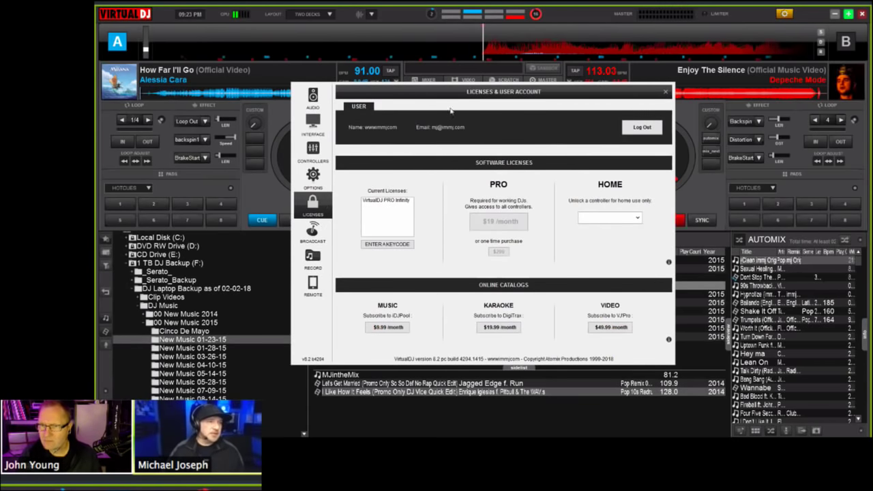
click(313, 126)
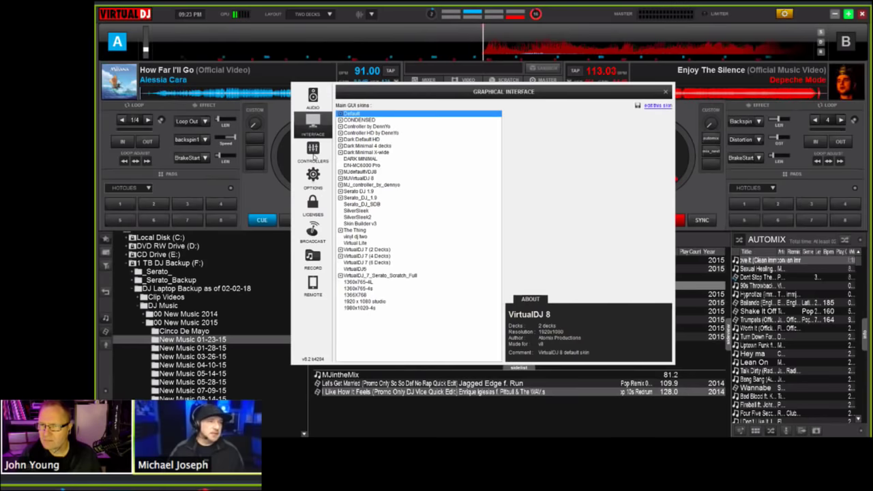
click(313, 176)
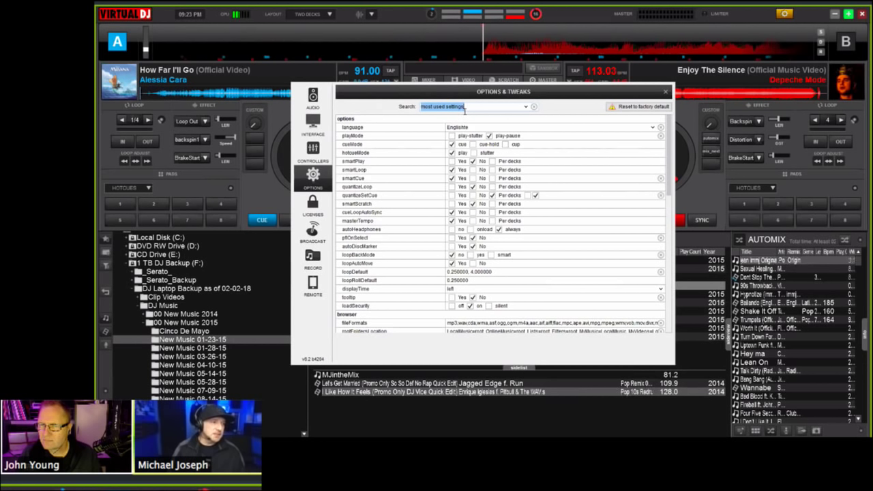
Step: Search the options for "file" and "ask", look through the matching settings, and close the settings window
text(file)
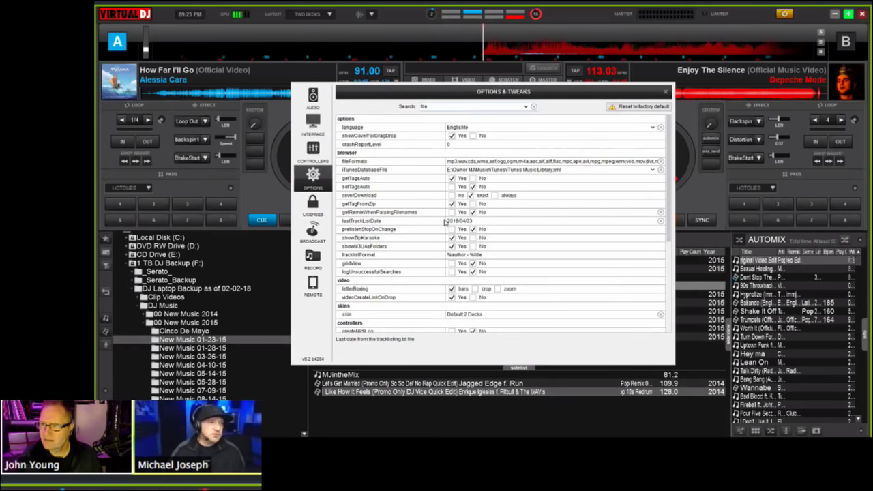
scroll(444, 223, down, 5)
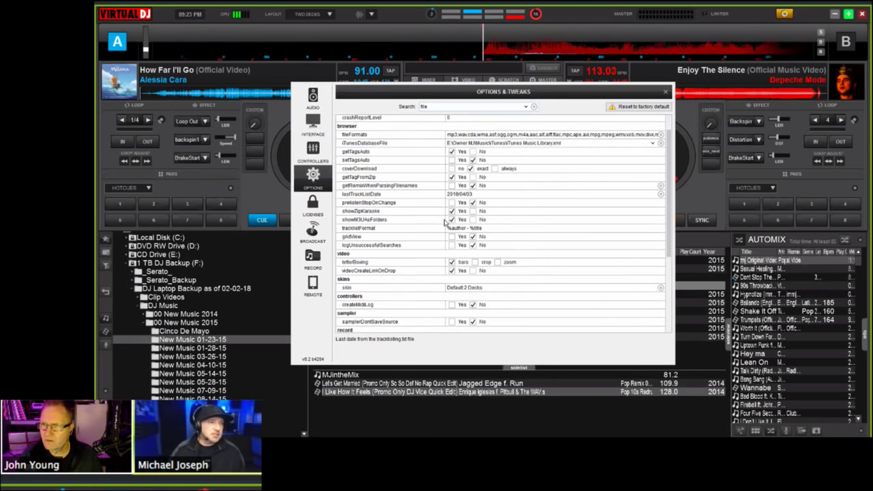
scroll(444, 223, down, 1)
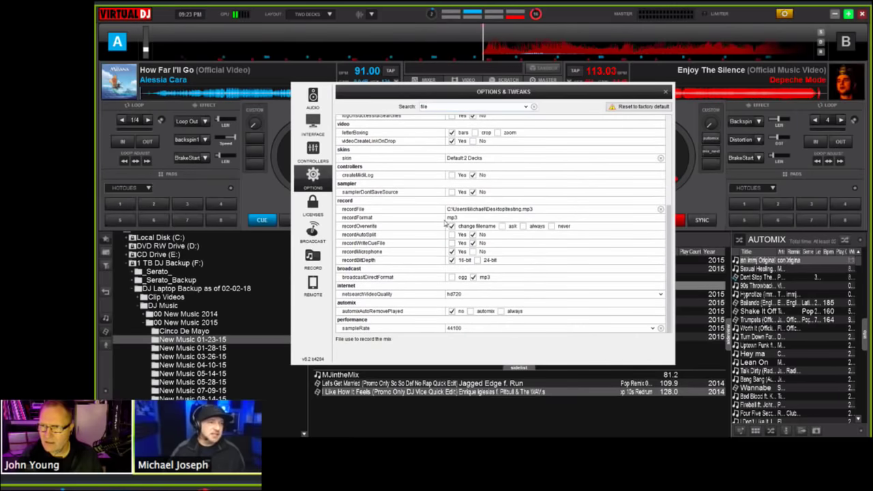
scroll(444, 222, up, 6)
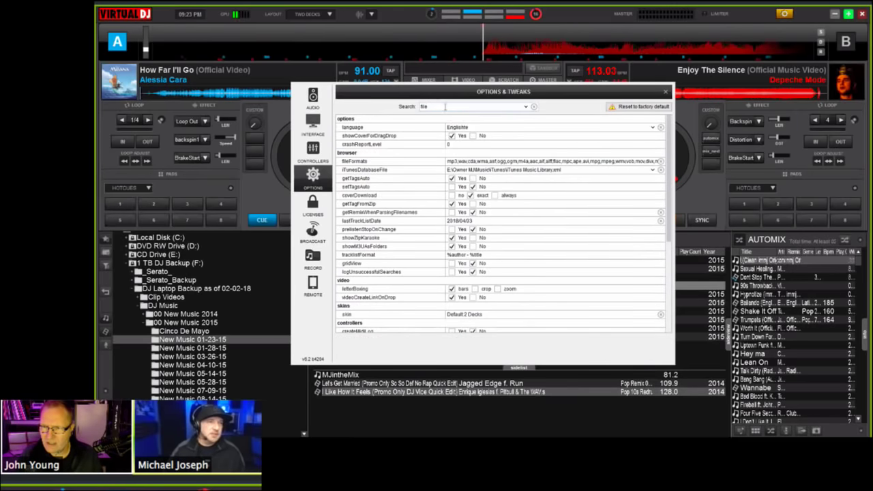
click(446, 107)
text(ask)
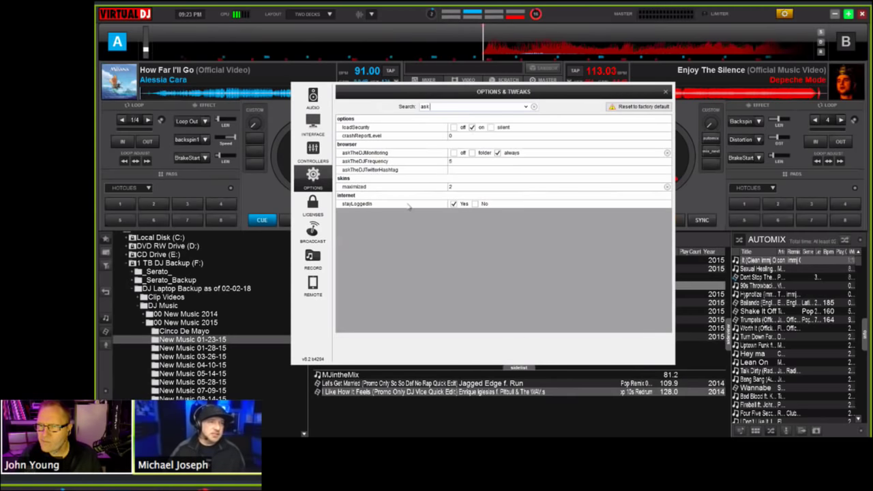
click(663, 94)
Step: Collapse Local Music in the folder tree, and expand Lists & Advice down to its Playlists
scroll(133, 296, up, 2)
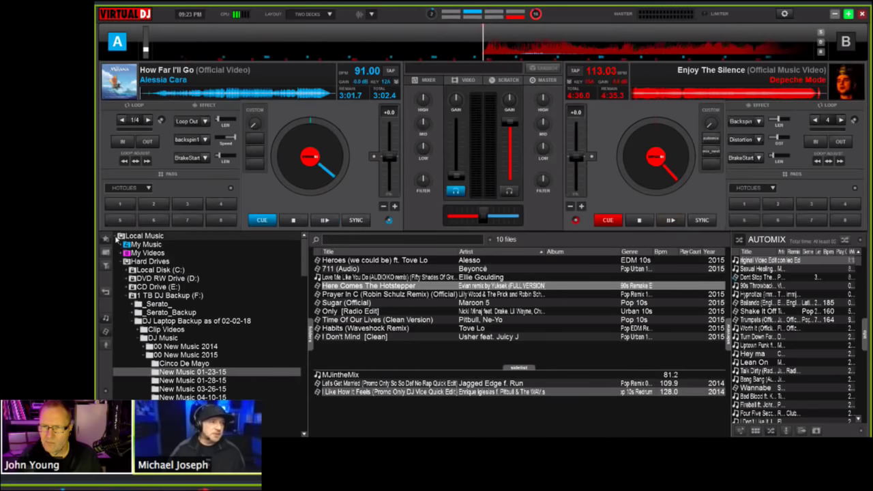
click(119, 237)
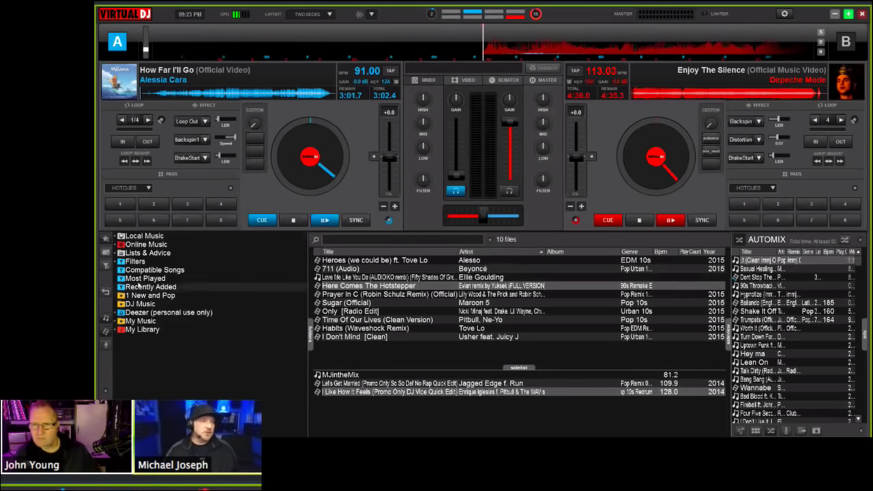
right_click(136, 253)
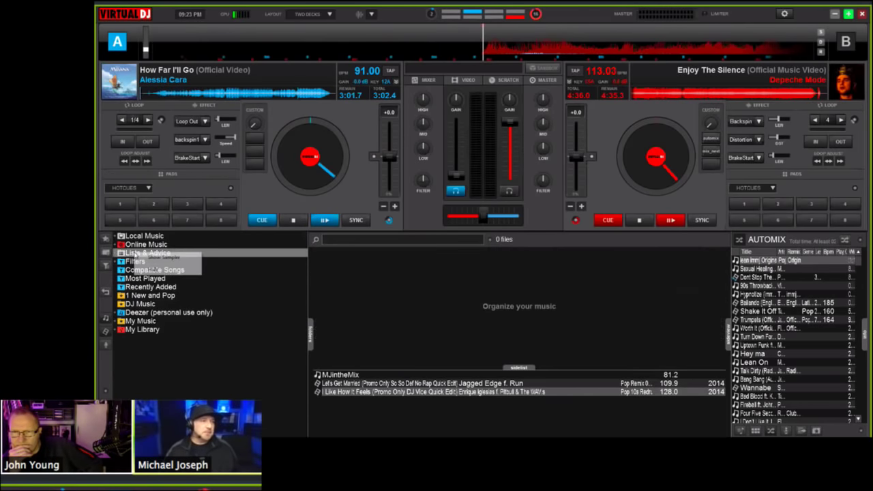
click(120, 254)
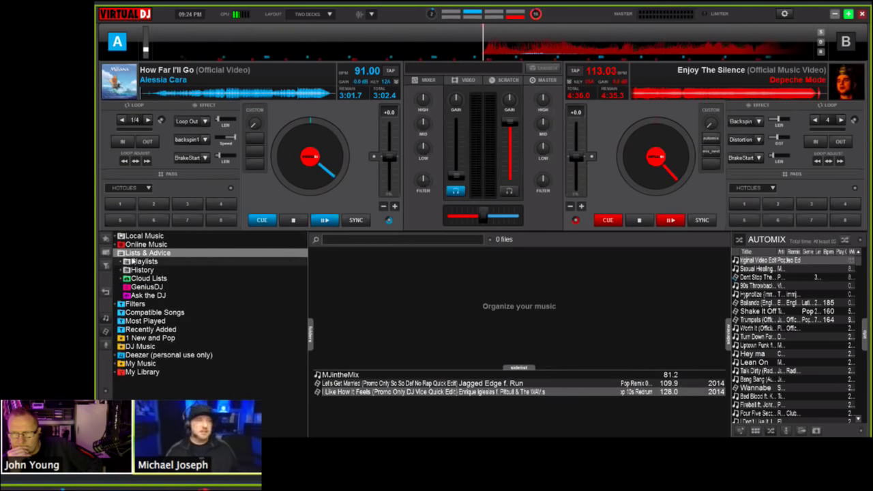
click(123, 263)
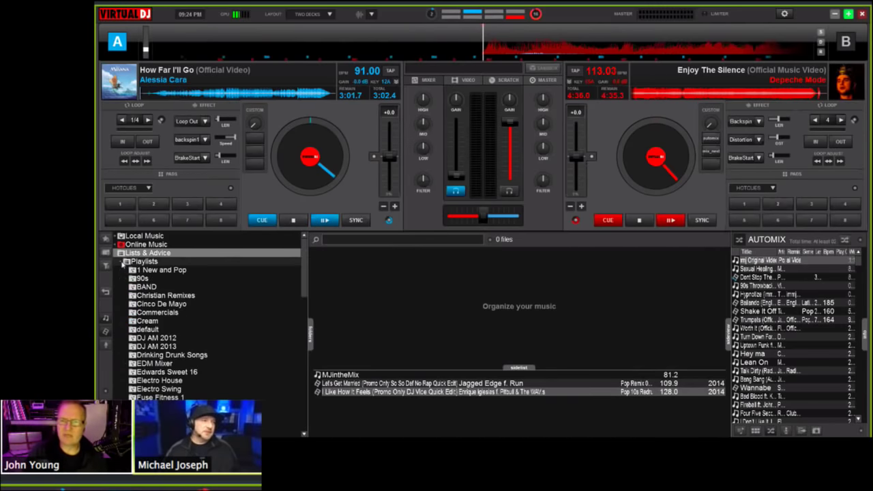
Step: Open the 1 New and Pop playlist, and examine the options available for the playlist and its missing tracks
click(155, 271)
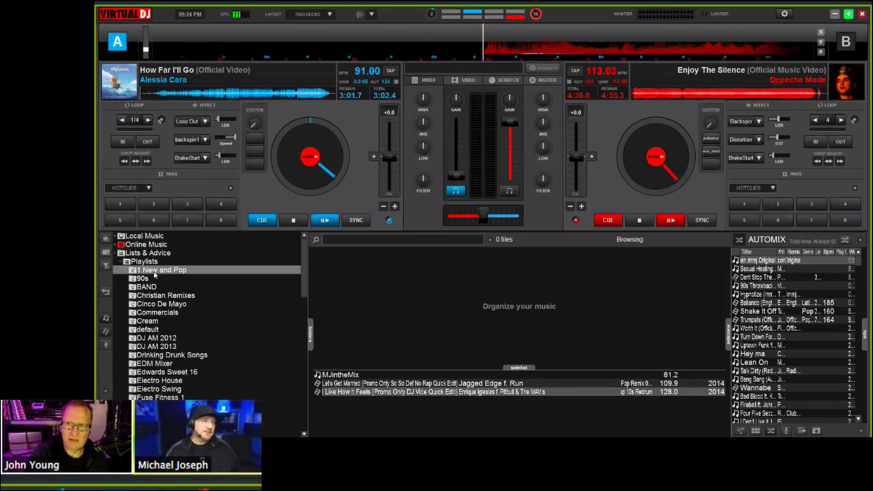
right_click(155, 273)
right_click(336, 286)
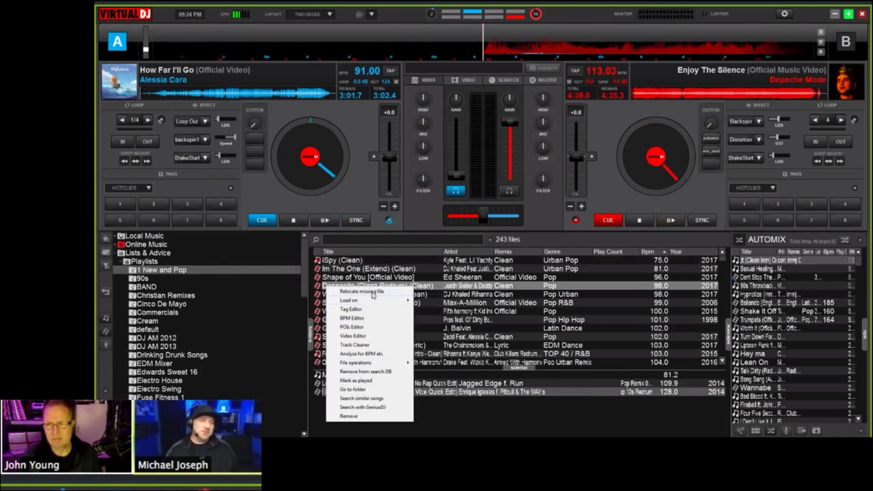
right_click(179, 271)
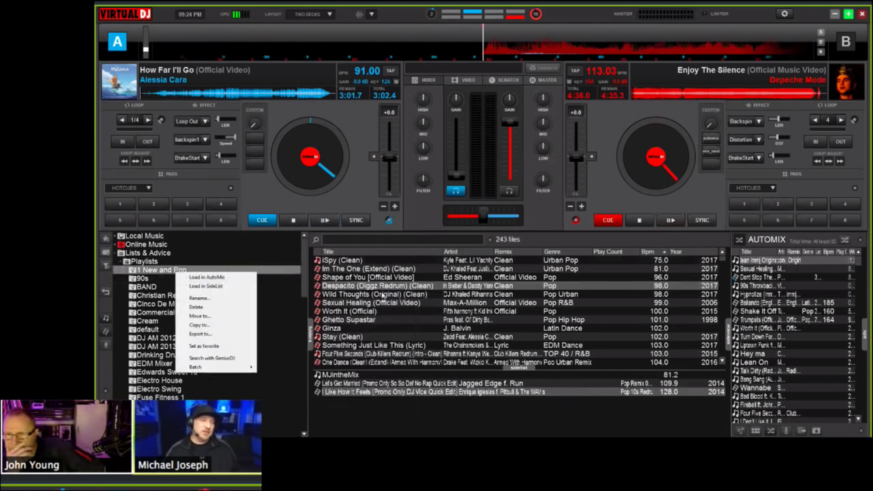
right_click(382, 294)
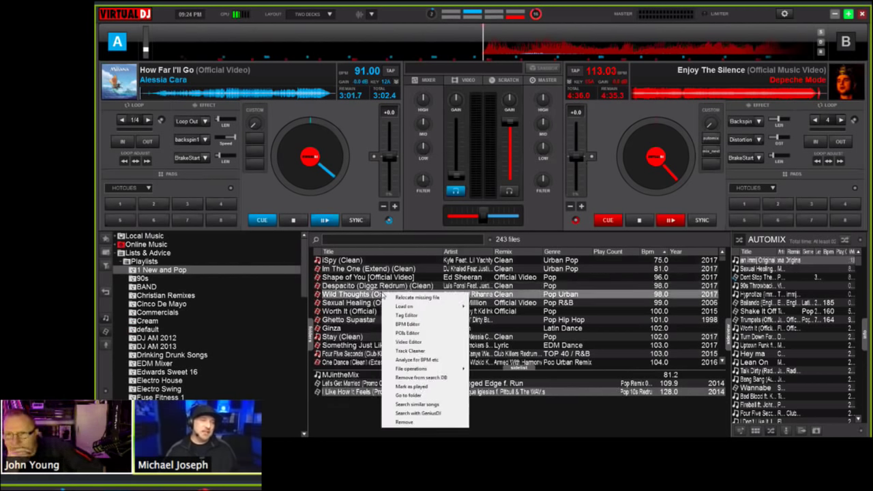
Step: Relocate the missing Shape of You [Official Video] track to its MP4 file, searching the 04 - 2017 folder for "shape of you"
click(337, 278)
right_click(338, 279)
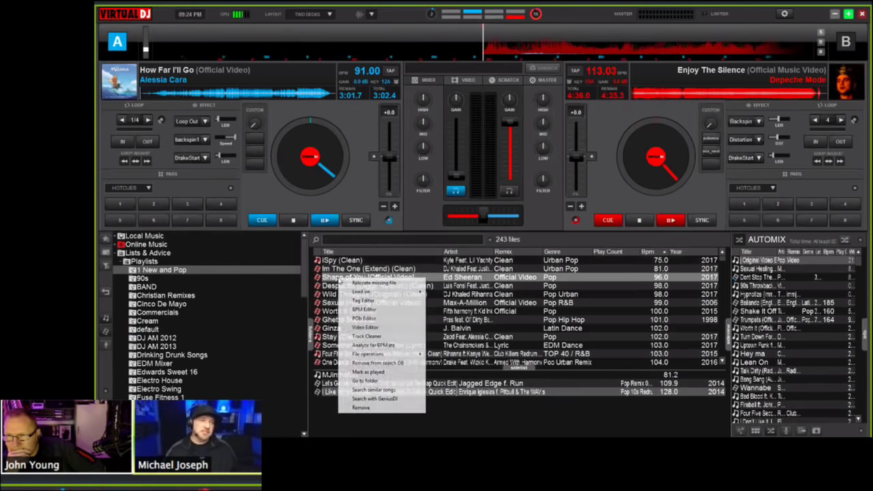
click(366, 285)
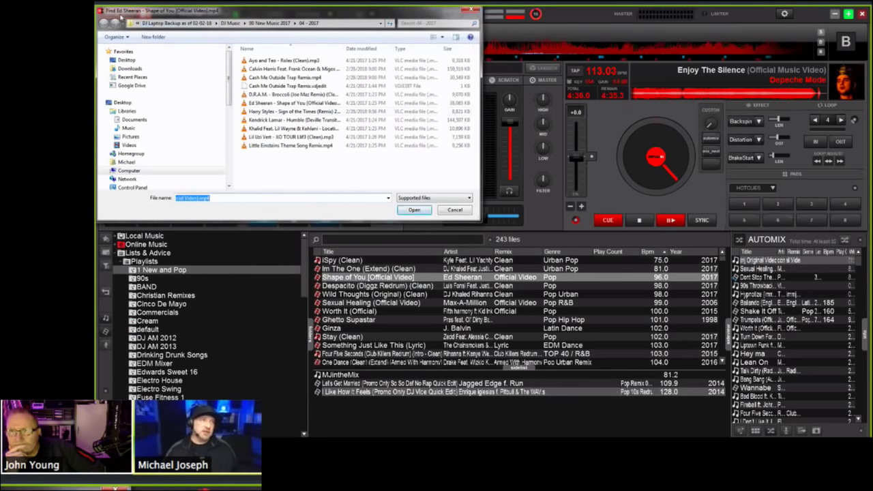
click(412, 23)
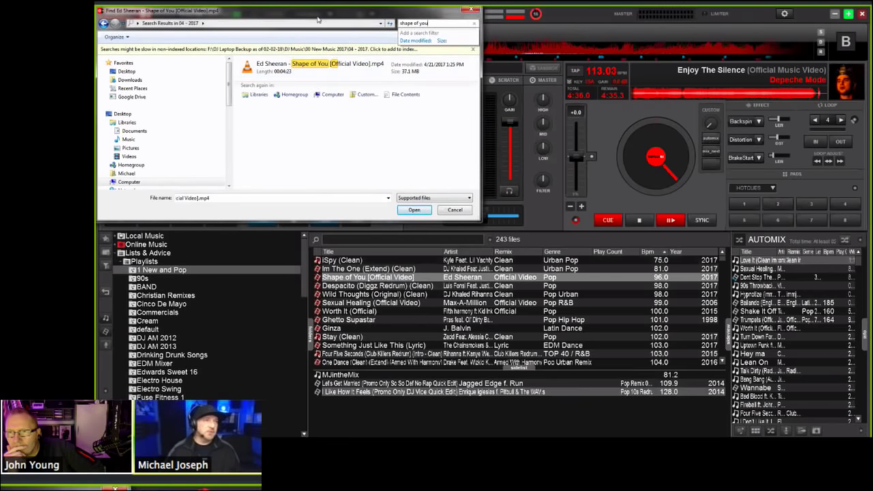
drag(192, 14, 344, 93)
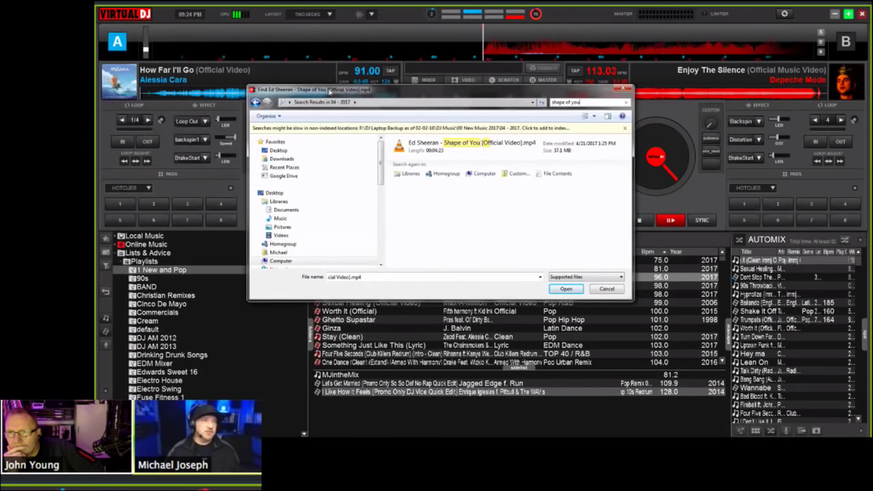
double_click(471, 145)
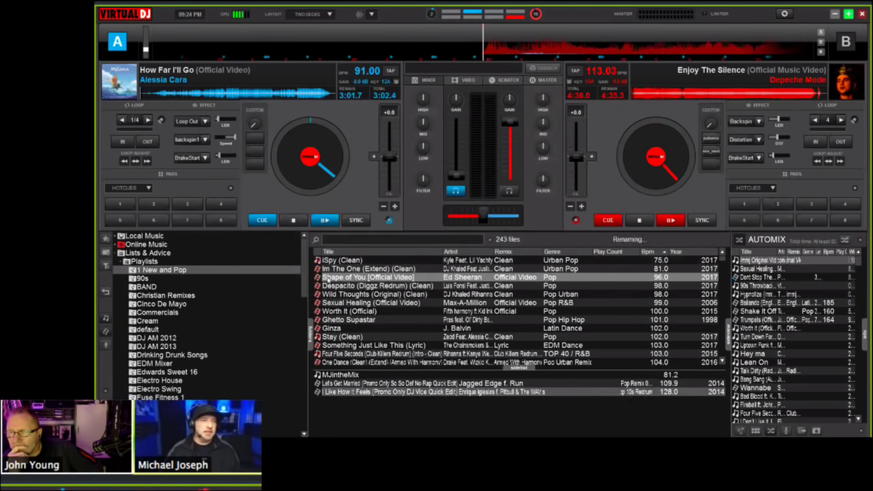
Step: Examine the options and File operations for the Shape of You track, and run Search with GeniusDJ on it
right_click(323, 279)
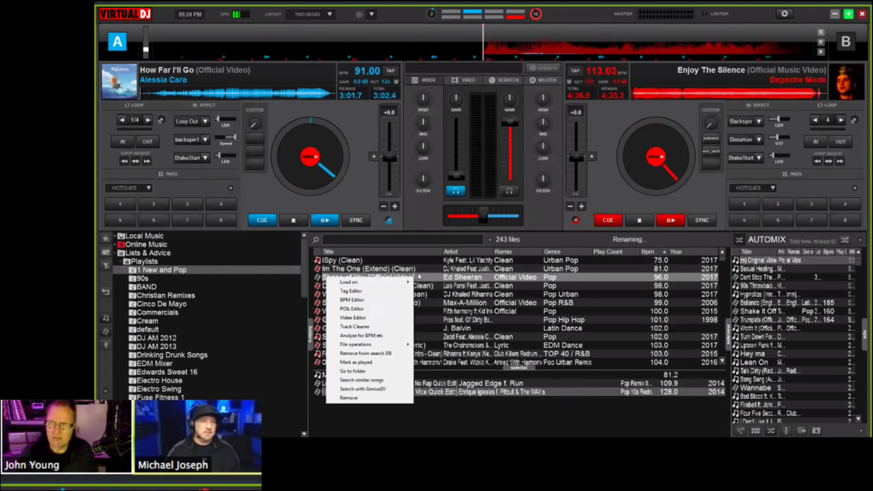
click(417, 278)
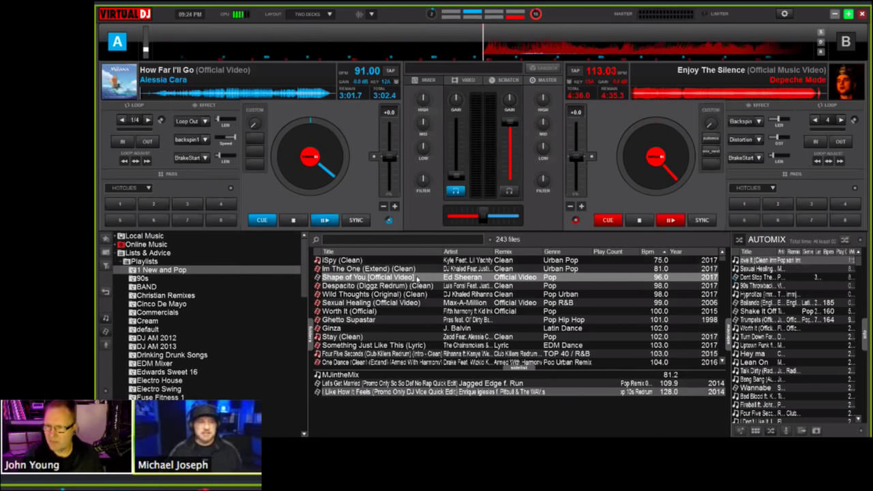
right_click(416, 278)
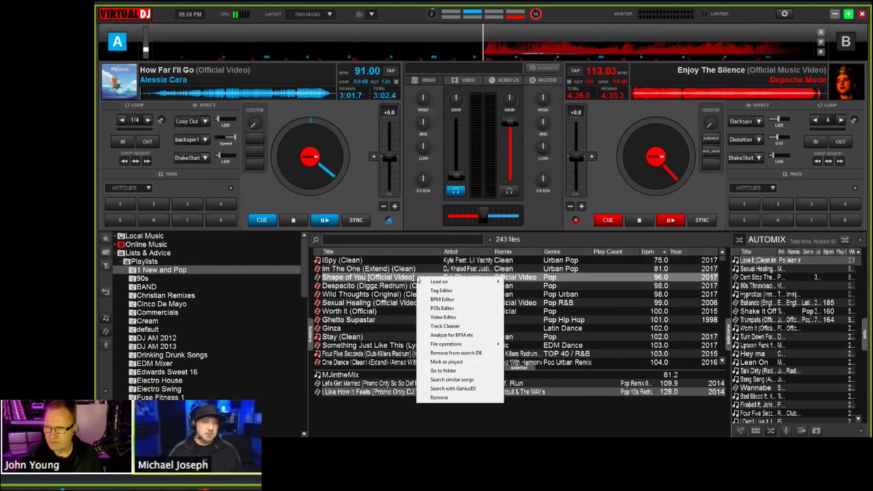
mouse_move(493, 345)
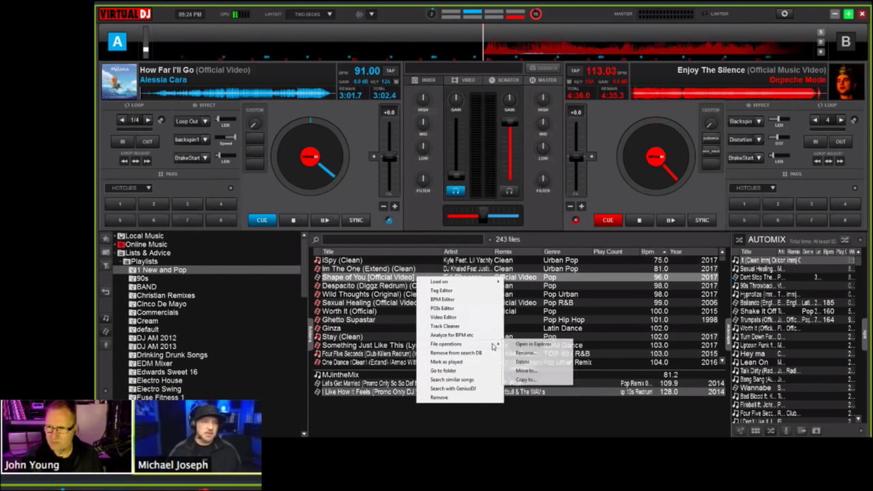
click(470, 389)
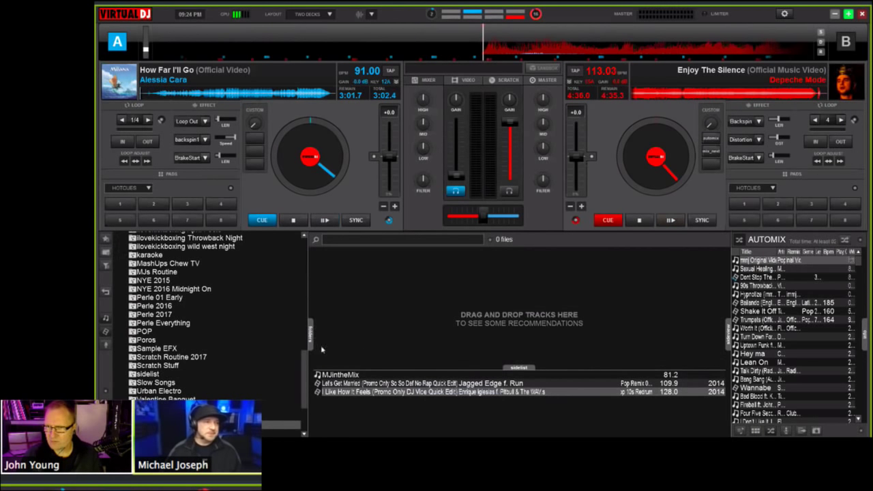
Step: Collapse the Playlists folder, and try adding Let's Get Married from the sidelist to GeniusDJ for recommendations
scroll(179, 295, up, 10)
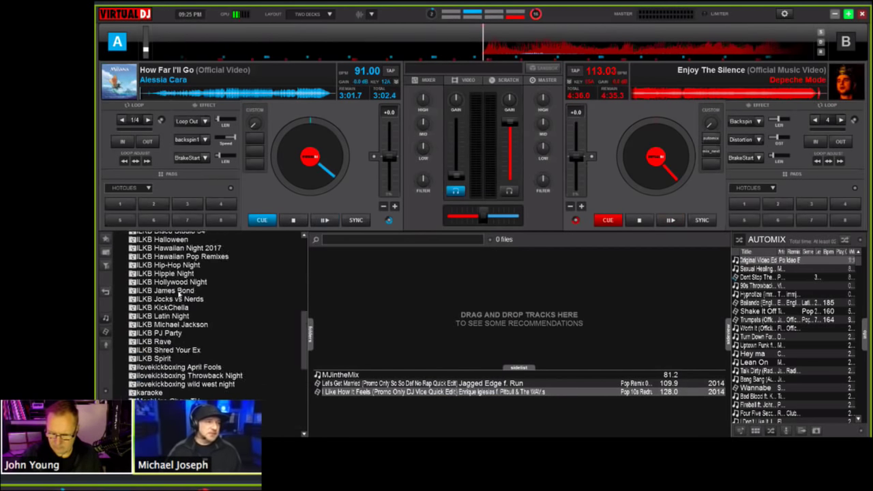
scroll(181, 292, up, 5)
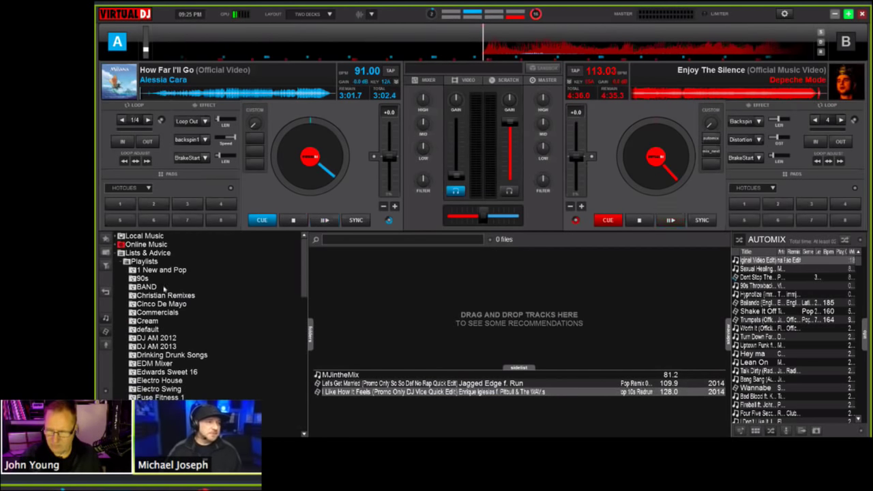
click(120, 262)
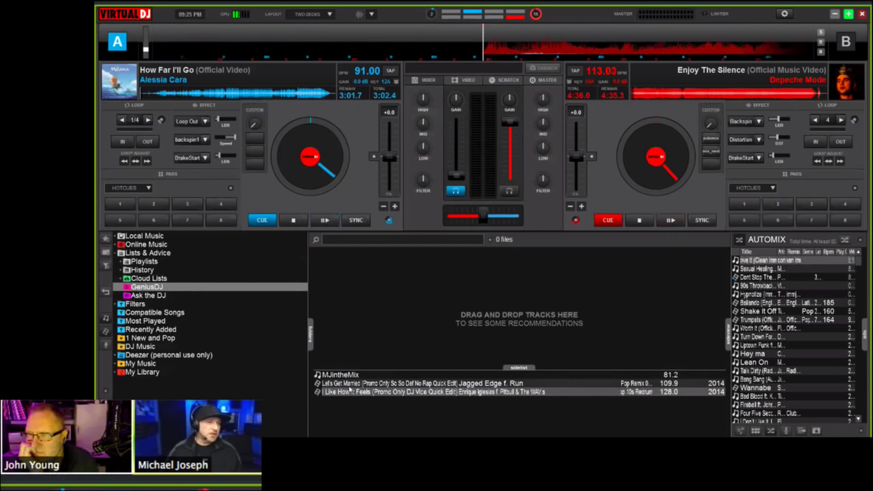
drag(348, 383, 157, 289)
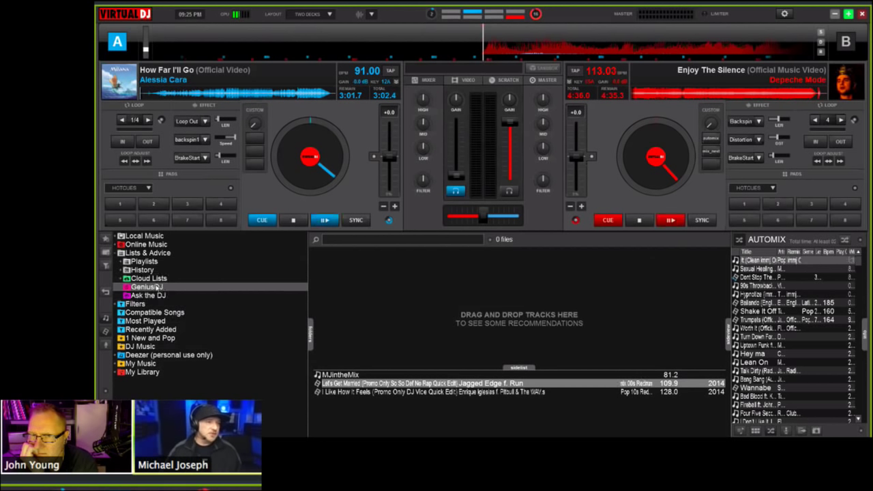
click(157, 288)
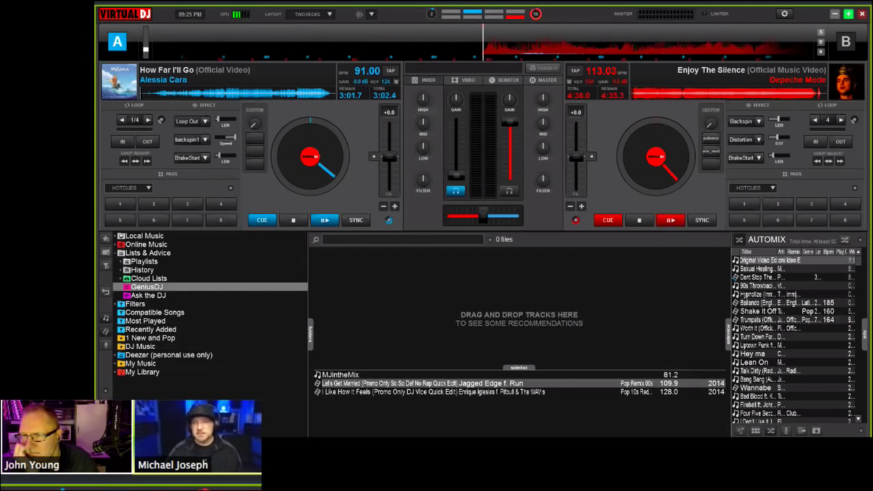
Step: Examine the options for Ask the DJ and Filters, look through the History folder, and return to Ask the DJ
right_click(158, 298)
mouse_move(167, 314)
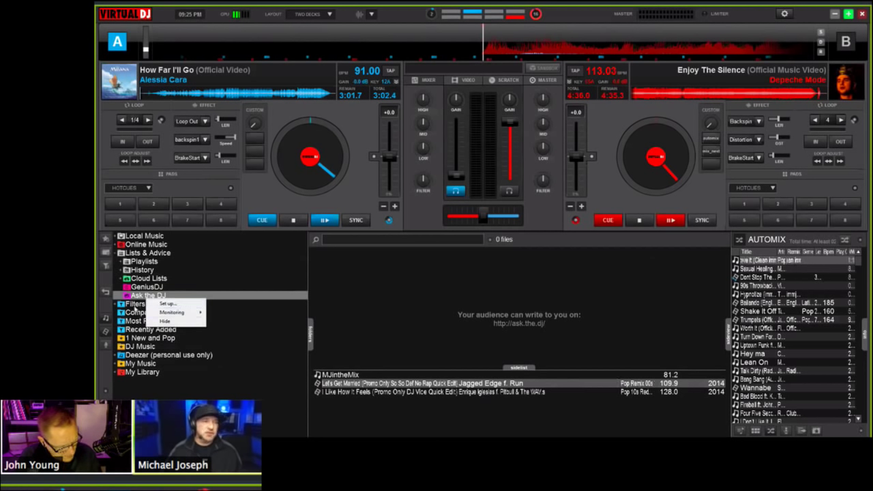
right_click(136, 305)
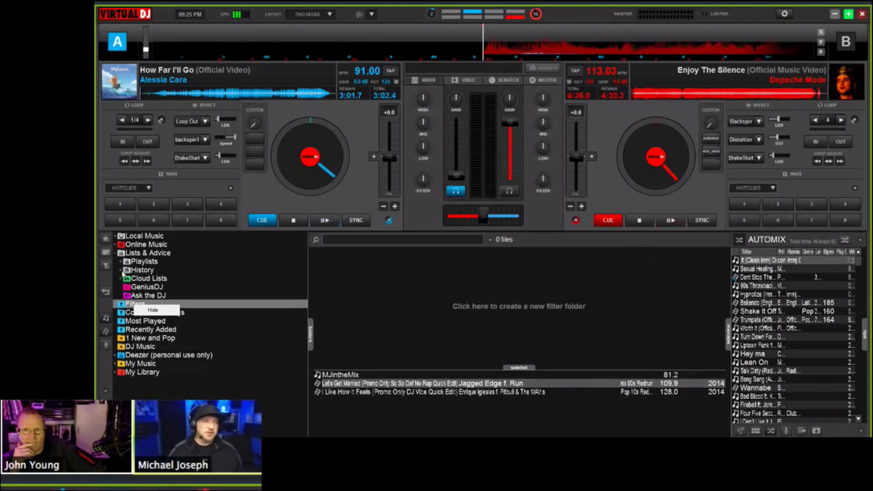
click(119, 271)
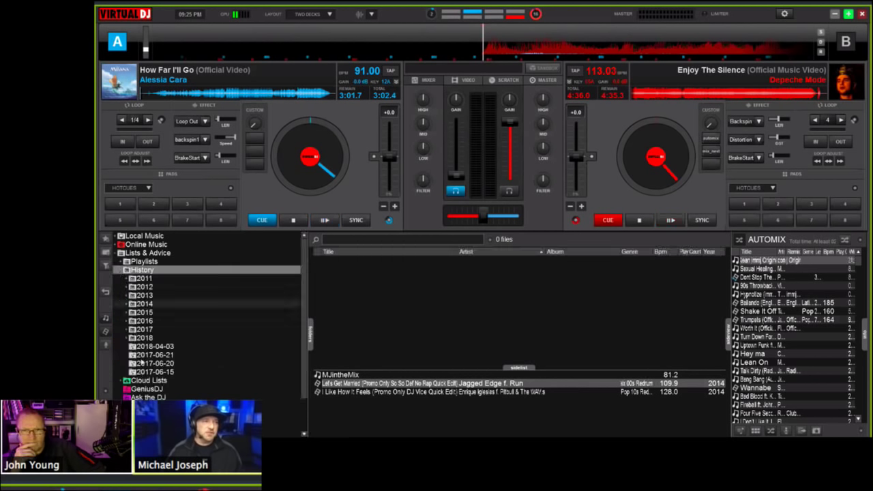
click(120, 271)
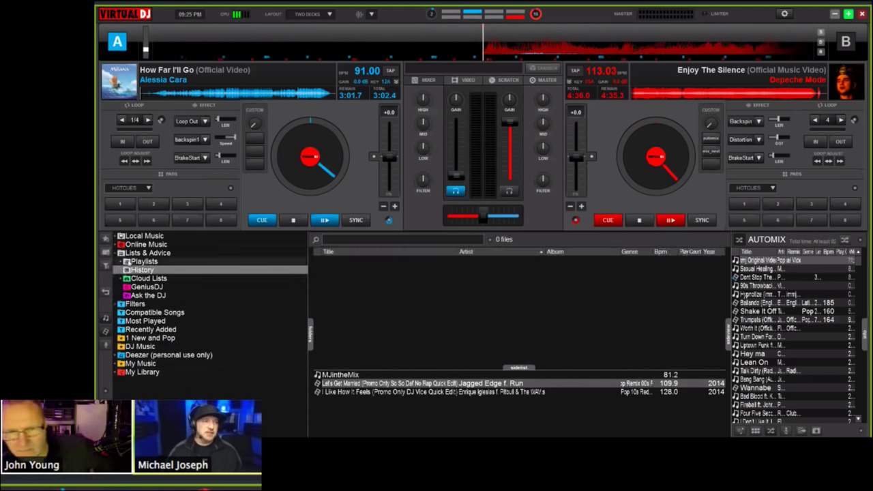
click(147, 296)
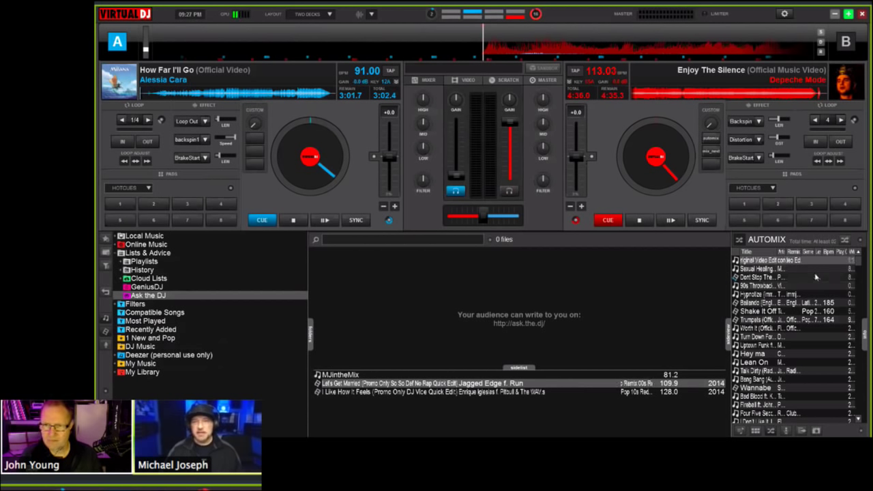
Step: Switch the sideview from Automix to the sidelist and the sampler, examine the sampler's bank list, and return to Automix
right_click(774, 270)
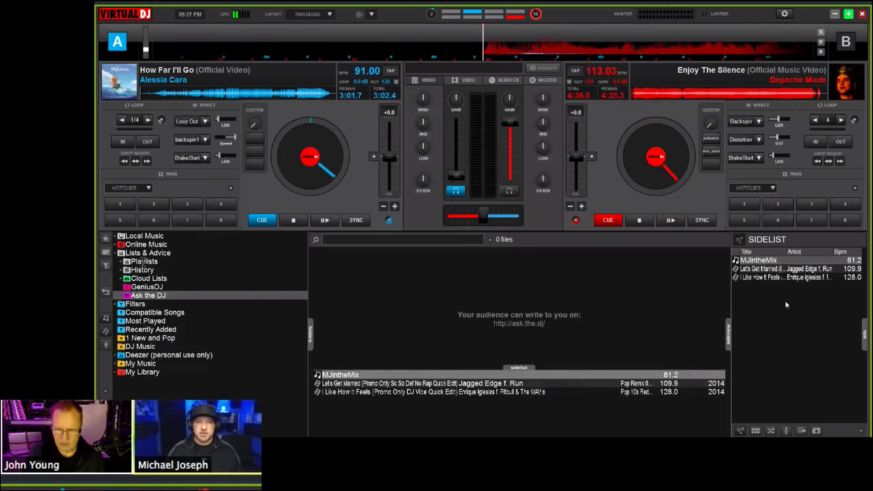
click(755, 430)
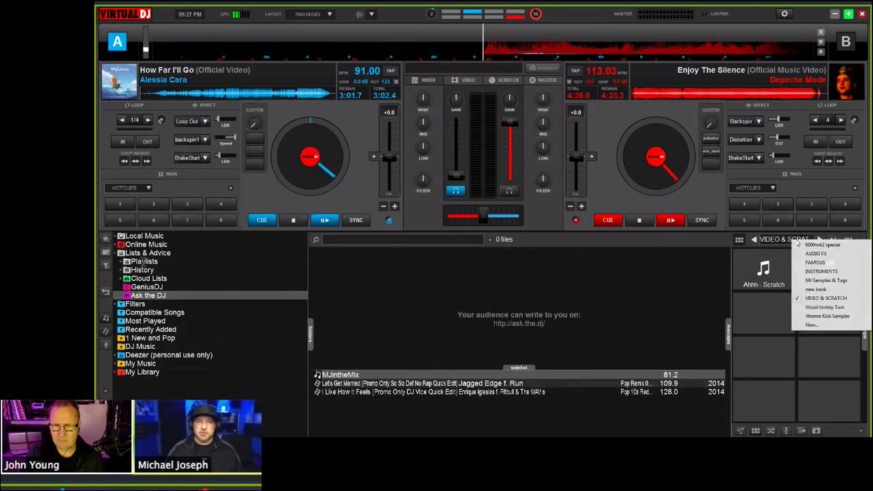
click(797, 243)
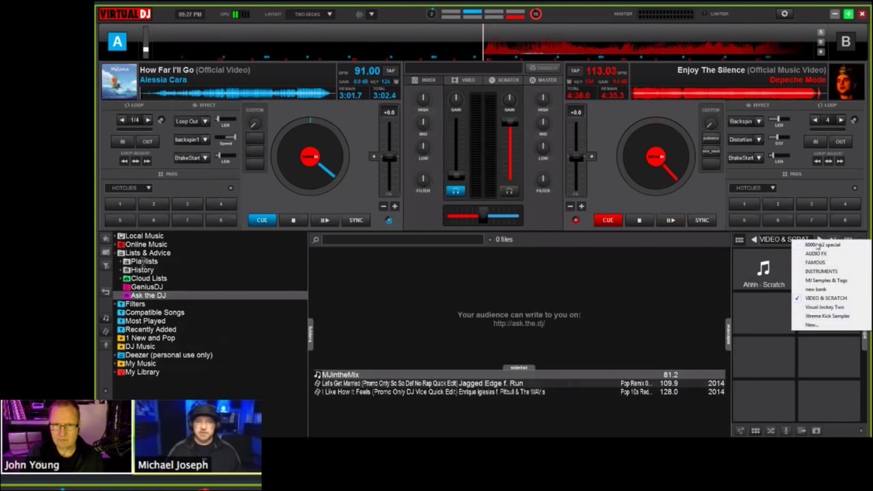
click(771, 432)
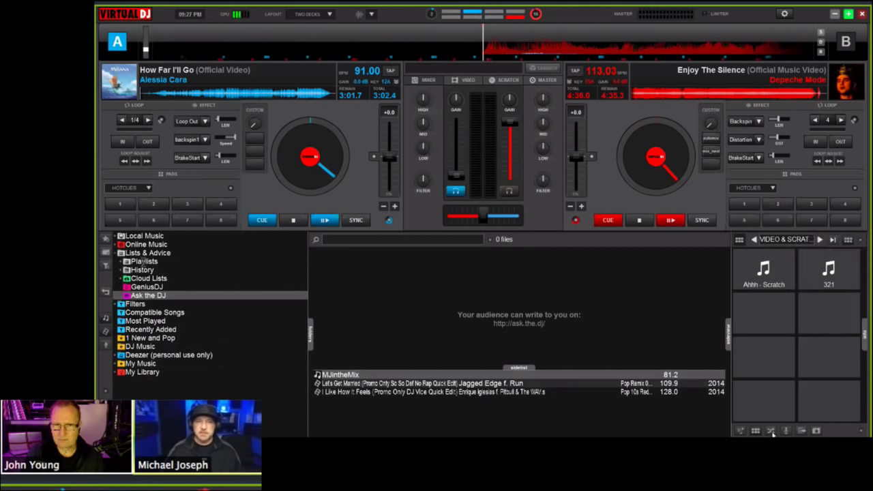
click(771, 432)
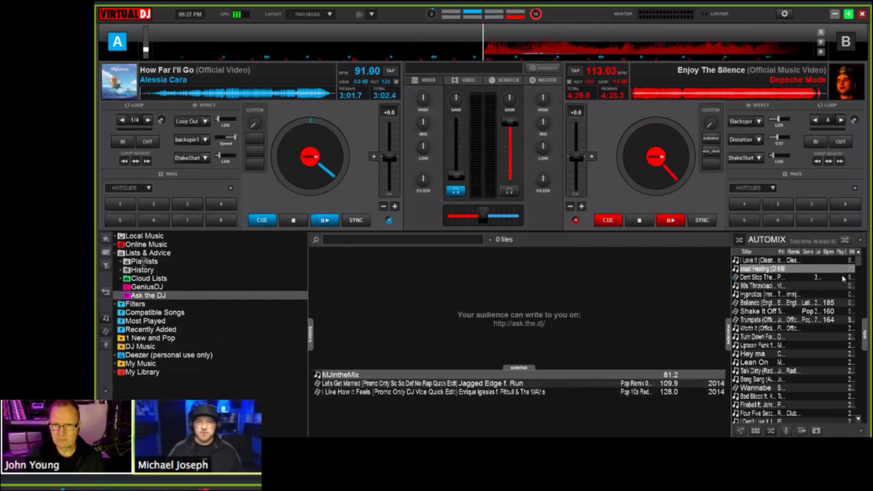
Step: Examine the options for a single track in the Automix list and the options for the Automix list itself
right_click(784, 268)
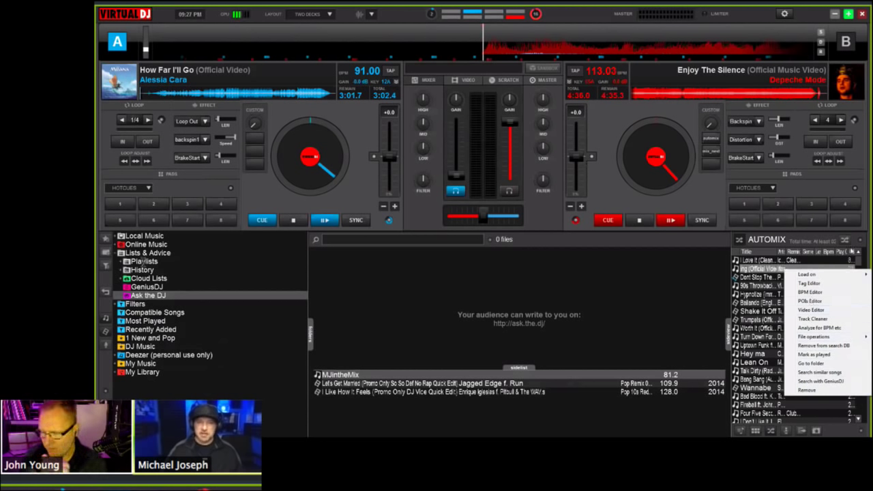
click(857, 242)
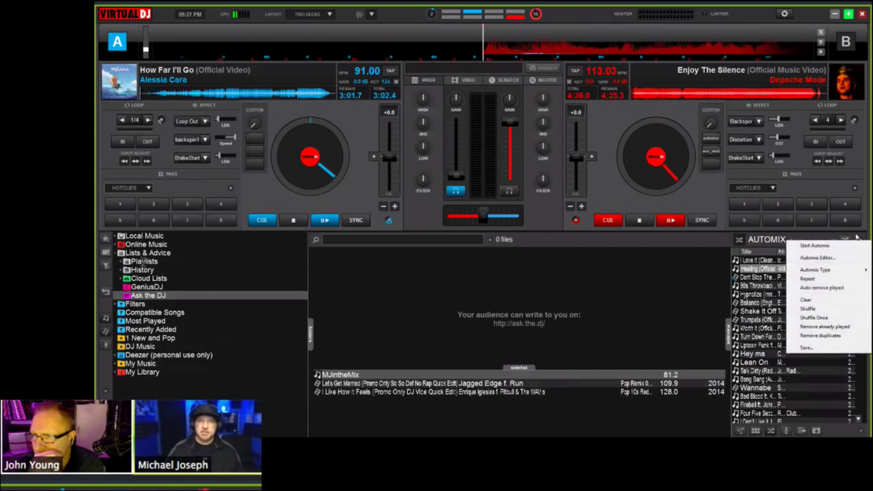
click(850, 244)
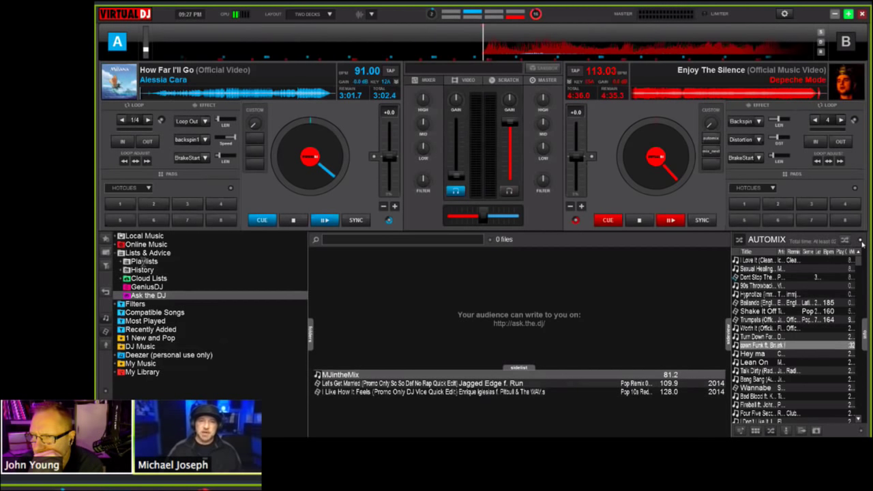
click(850, 244)
mouse_move(824, 271)
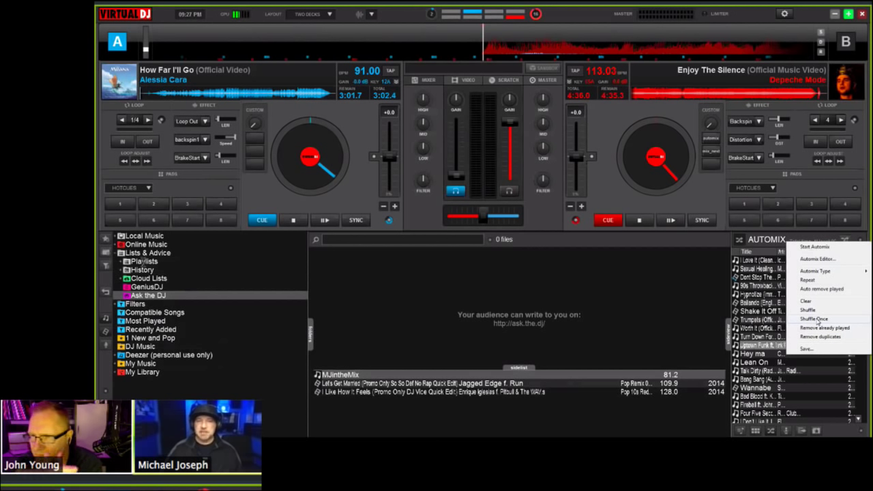
key(Escape)
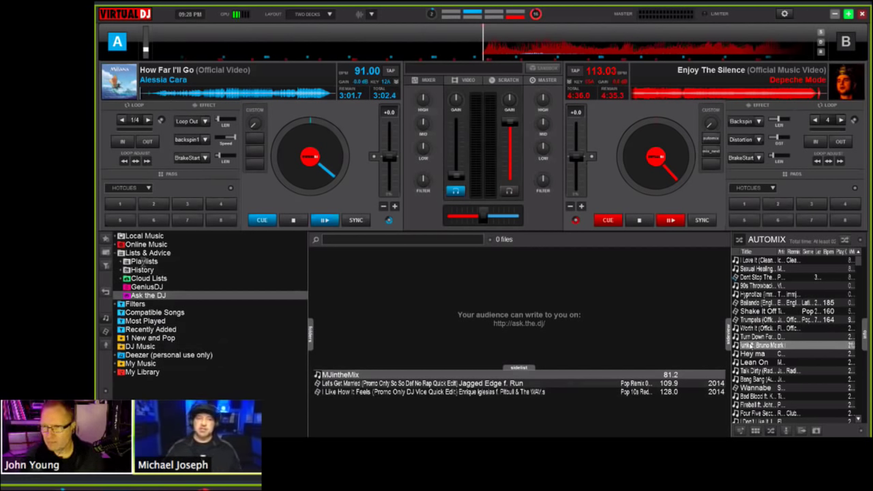
right_click(758, 329)
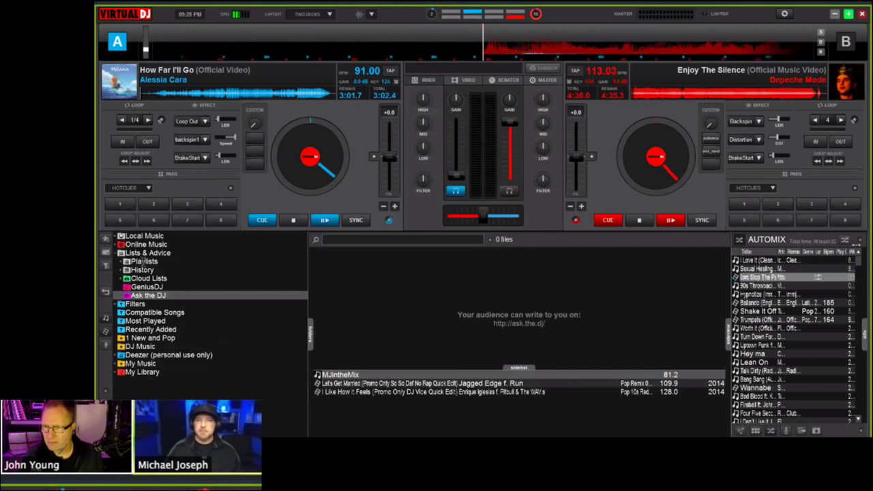
click(860, 240)
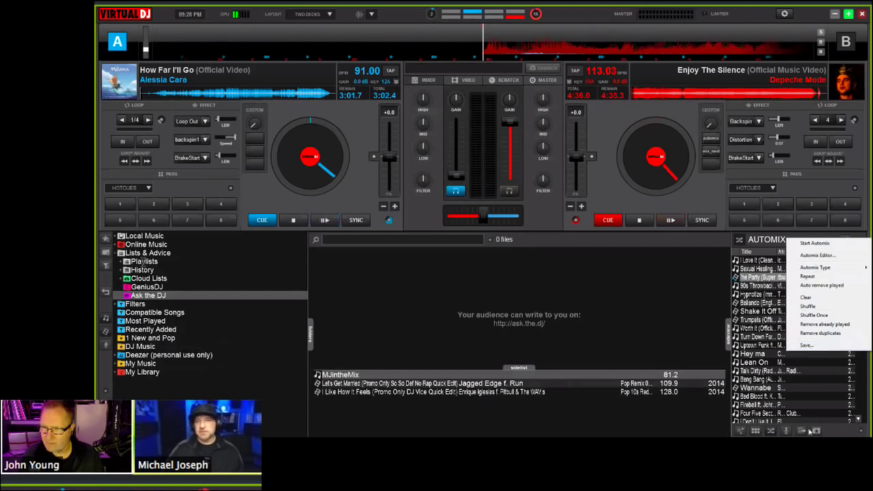
click(683, 321)
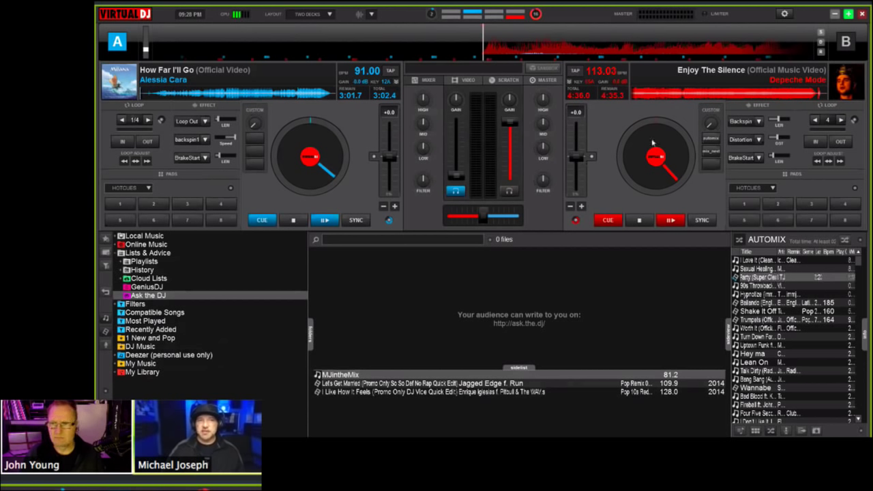
Step: Unload the Enjoy The Silence track from deck B and How Far I'll Go from deck A
click(743, 204)
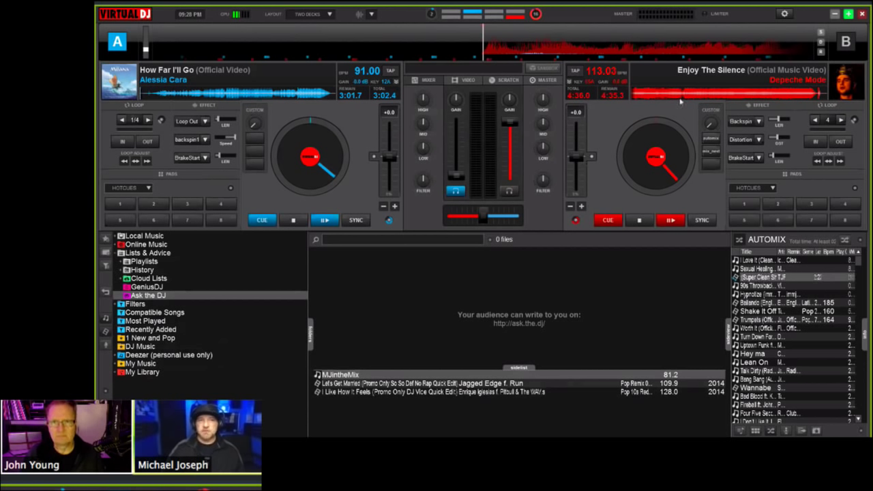
click(639, 222)
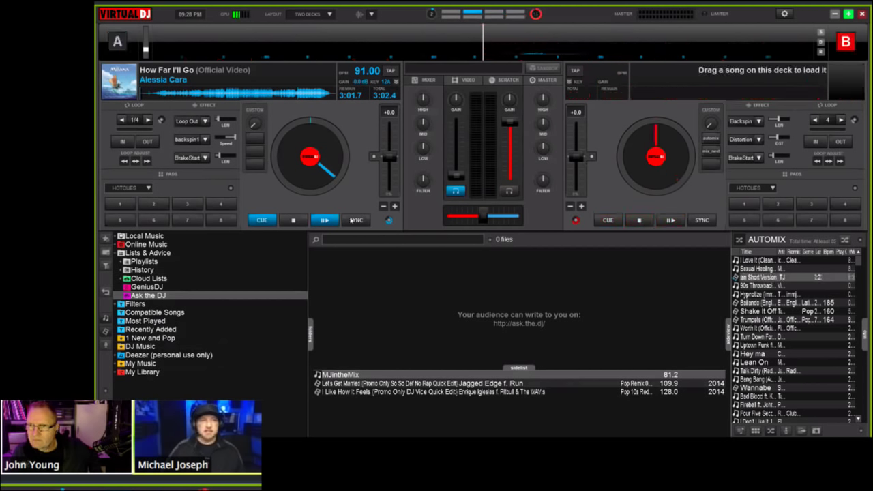
click(293, 220)
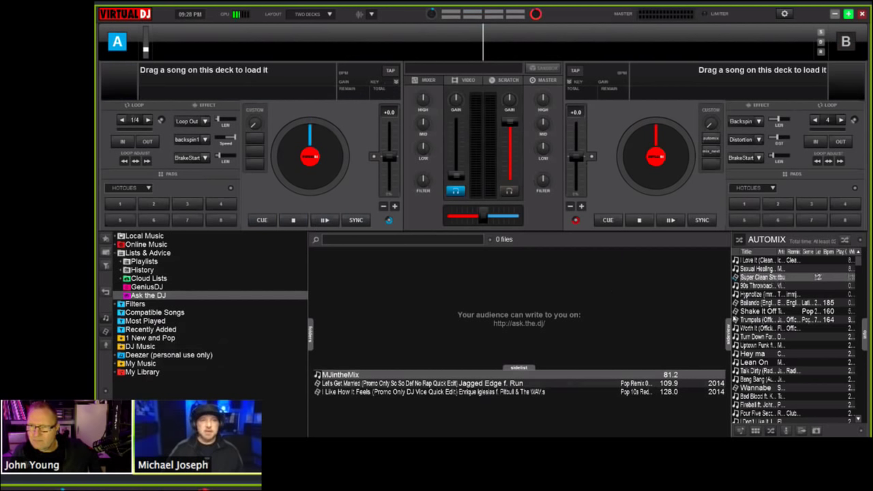
Step: Try loading Let's Get Married and I Like How It Feels from the sidelist onto deck B, and unload the deck
drag(511, 390, 641, 146)
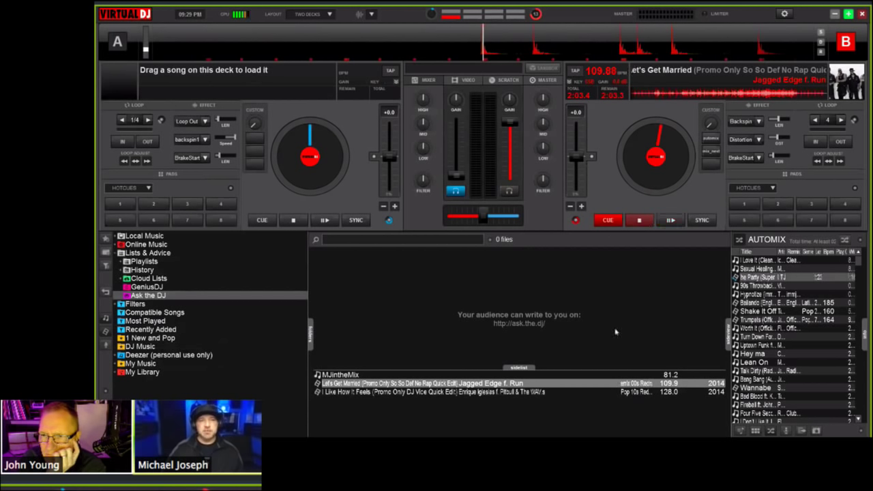
drag(539, 392, 617, 170)
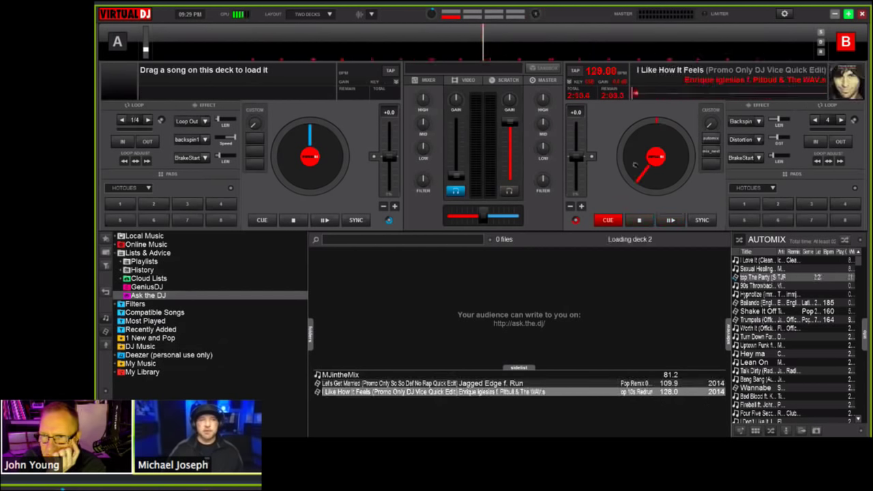
click(638, 222)
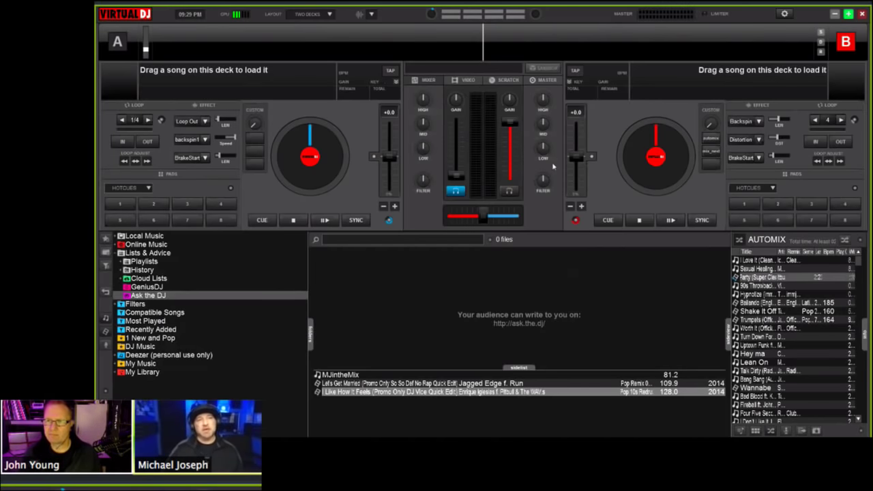
Step: Load Let's Get Married from the sidelist onto deck B, try its low equalizer knob, and play the track
drag(538, 383, 634, 160)
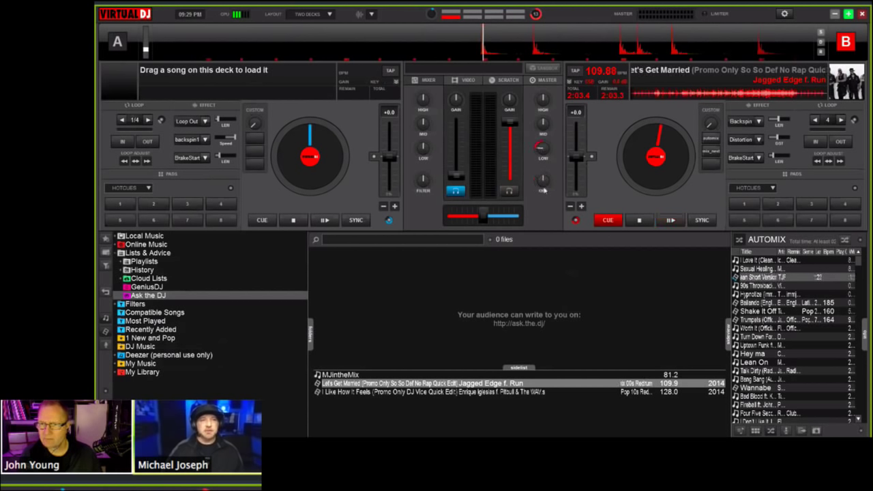
key(space)
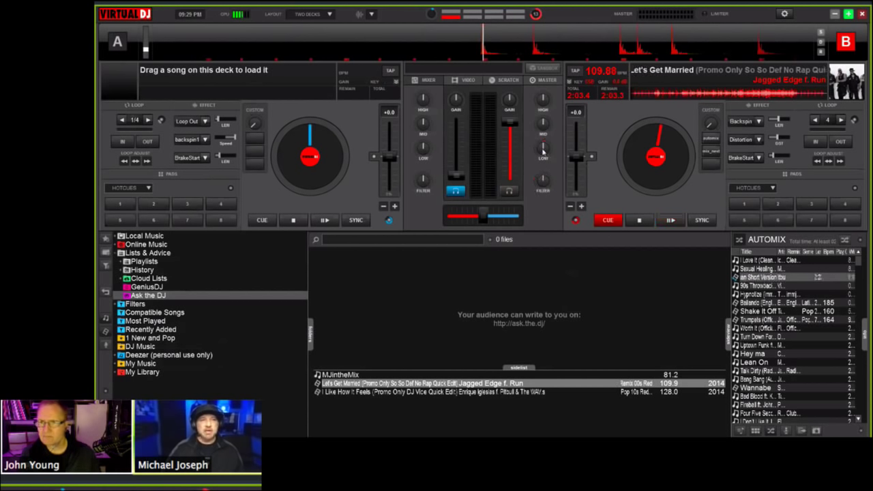
drag(544, 150, 545, 128)
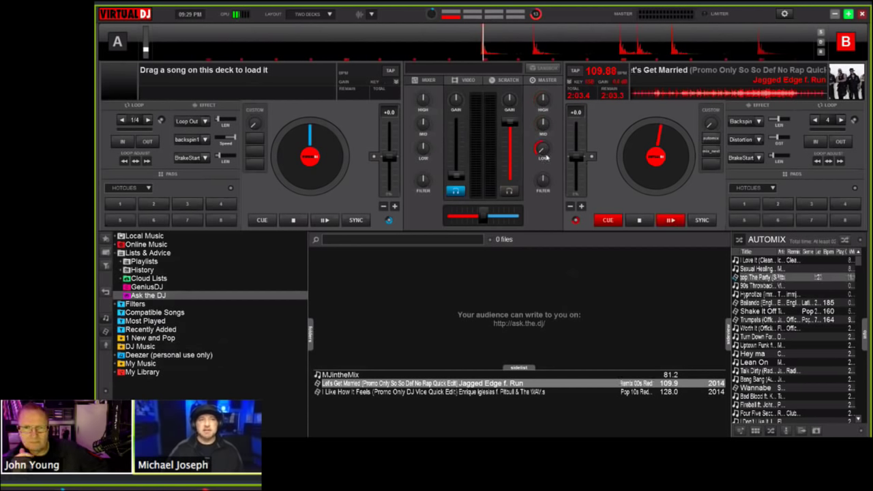
click(662, 224)
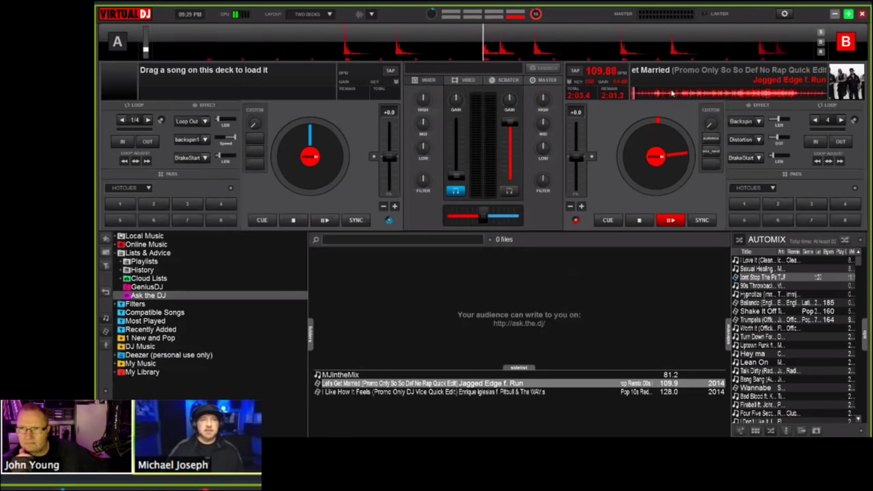
Step: Try cutting deck B's low, mid and high equalizer bands during playback, reset each one to neutral, and stop the track
drag(550, 158, 549, 170)
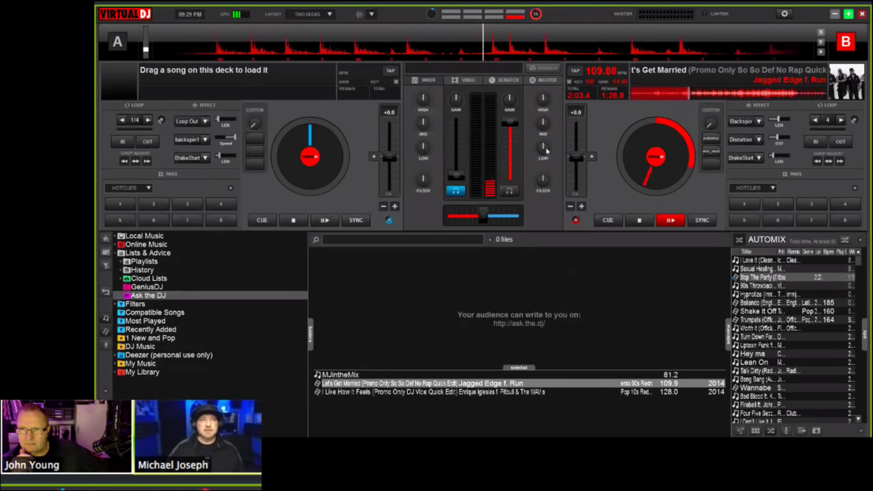
drag(542, 124, 542, 135)
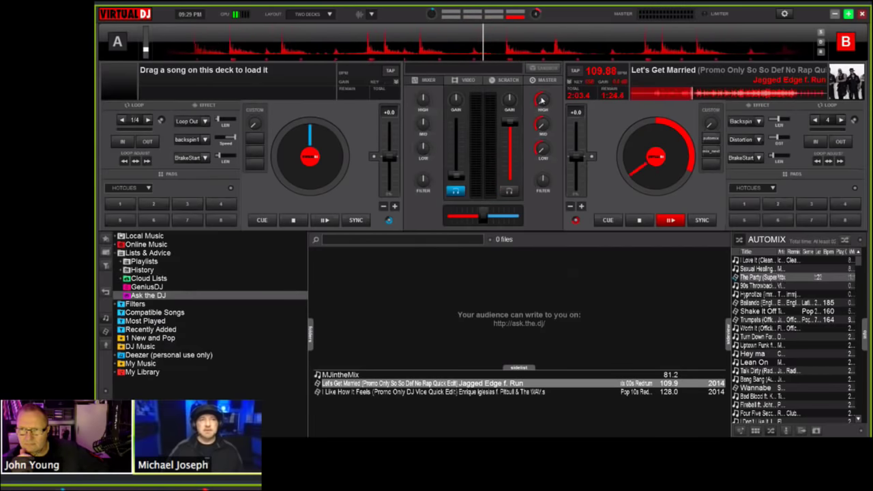
double_click(543, 148)
double_click(543, 124)
drag(543, 126, 543, 136)
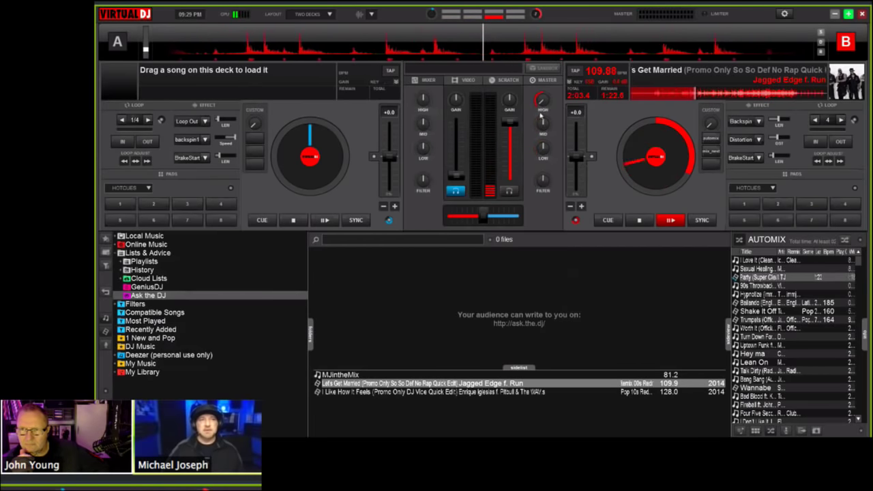
drag(543, 96, 544, 101)
double_click(544, 100)
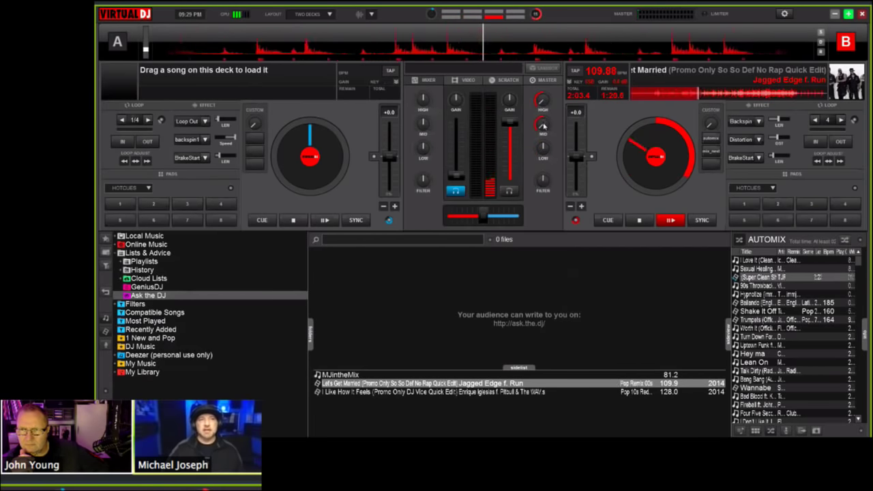
double_click(542, 124)
click(640, 221)
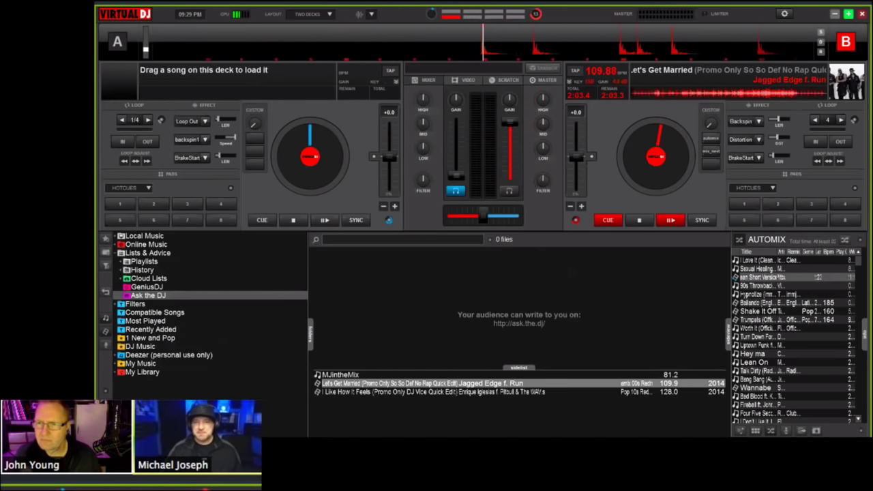
Step: Assign the Beat Grid effect to deck B's third effect slot with its settings window opened, and close that window
key(space)
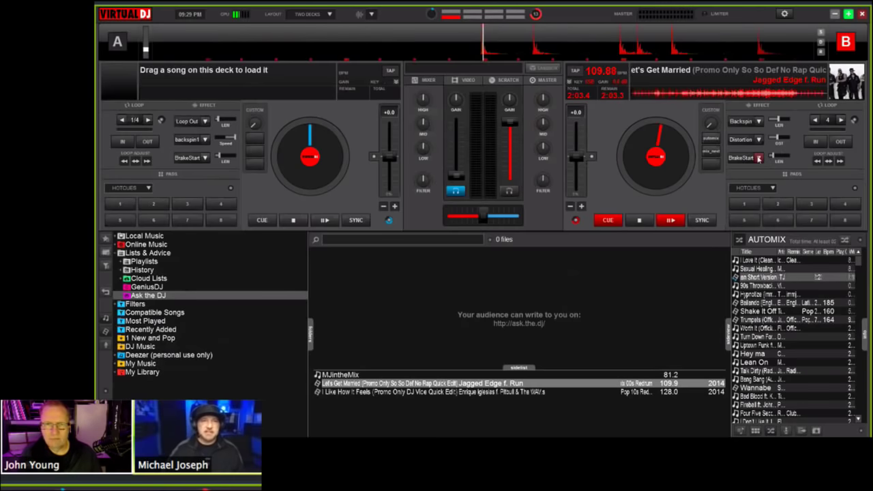
click(759, 158)
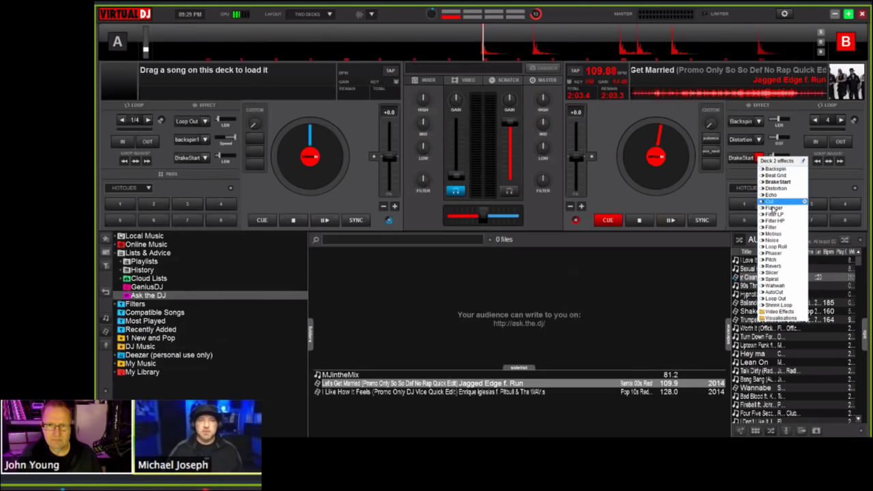
click(804, 176)
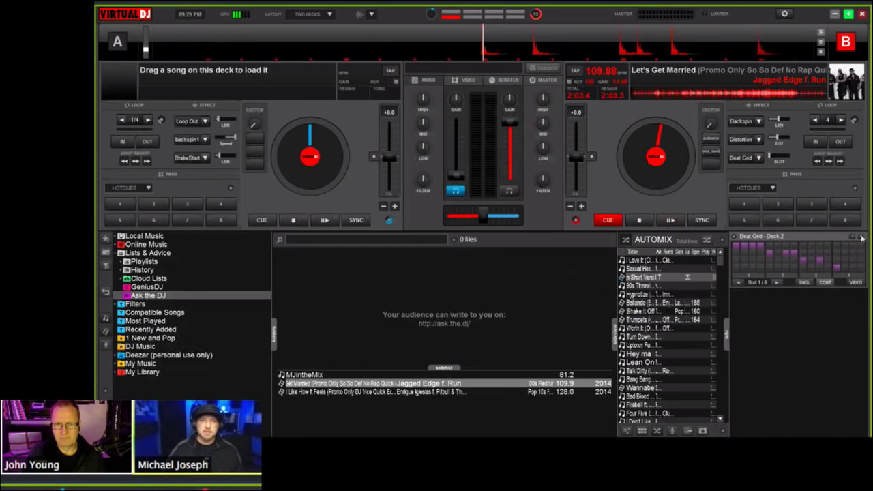
click(851, 239)
Step: Look at the Backspin effect's settings from deck B's first effect slot and close them
click(758, 121)
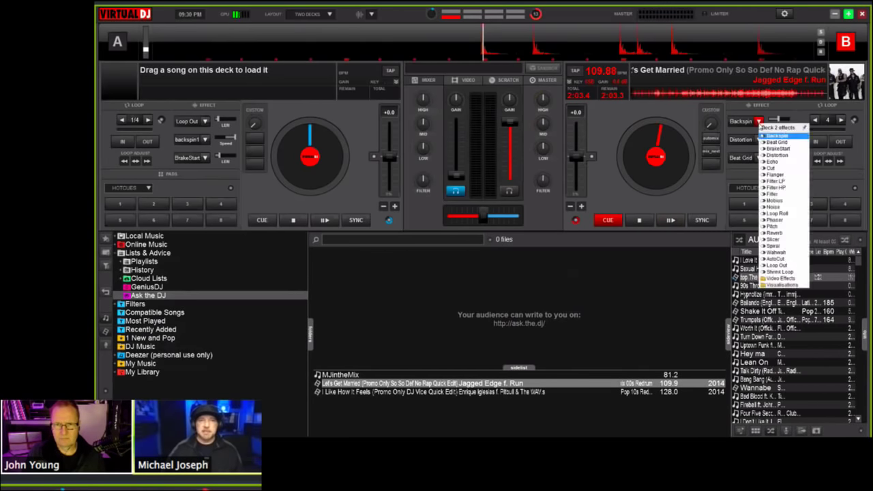
click(805, 135)
click(863, 239)
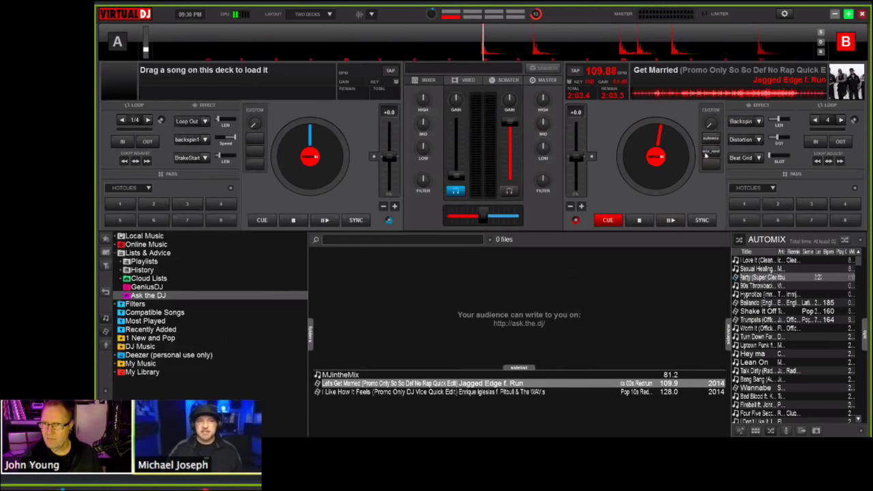
Step: Inspect the action assigned to deck B's automix custom button in the button editor and close the editor
right_click(711, 138)
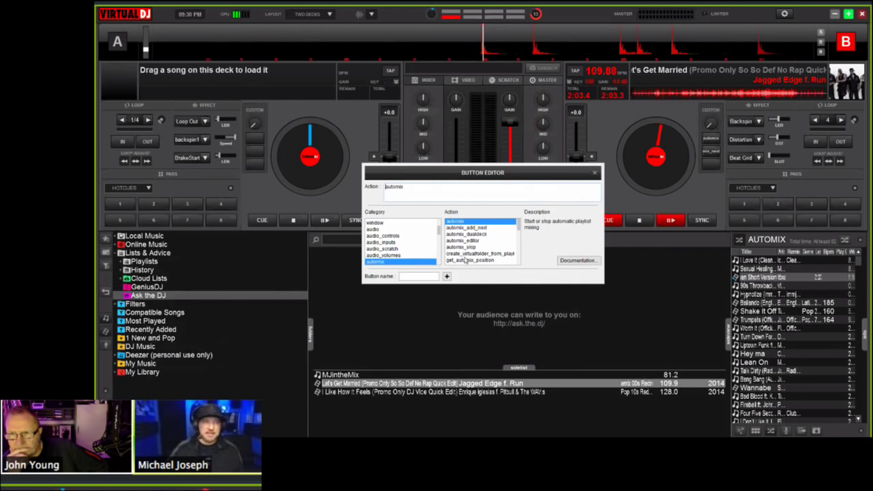
click(709, 141)
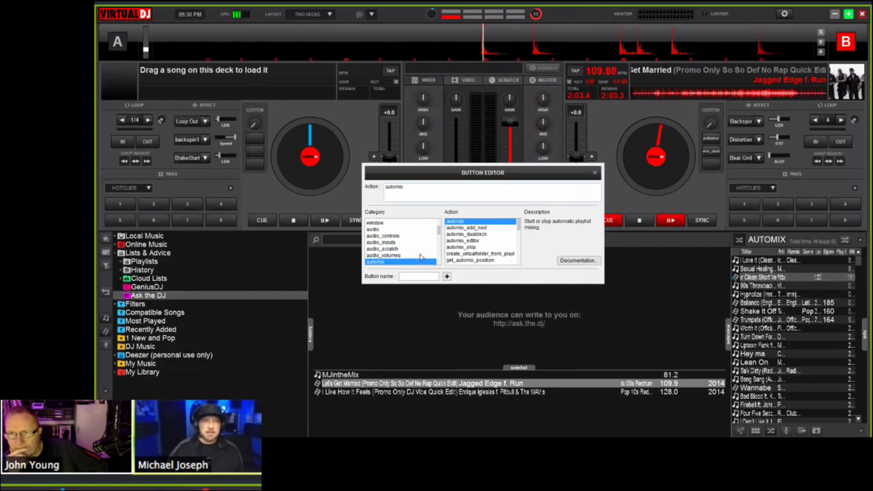
click(594, 173)
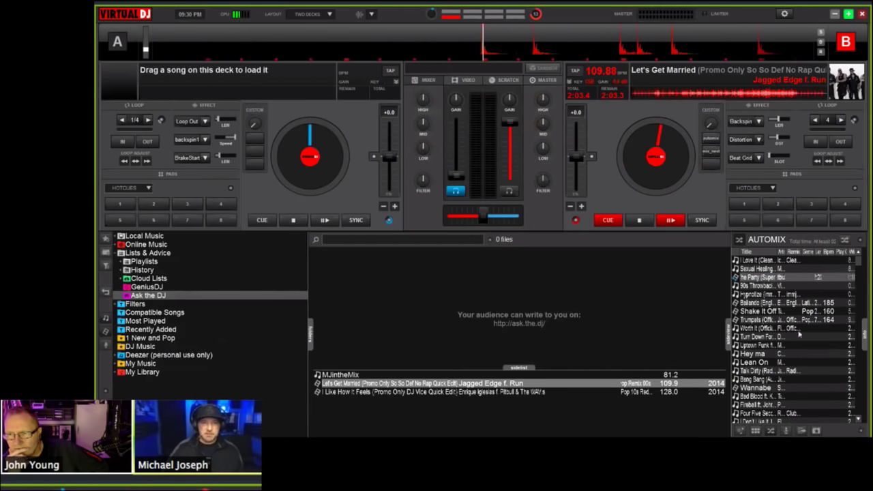
Step: Start Automix and mix immediately into Dont Stop The Party from the Automix list
click(844, 240)
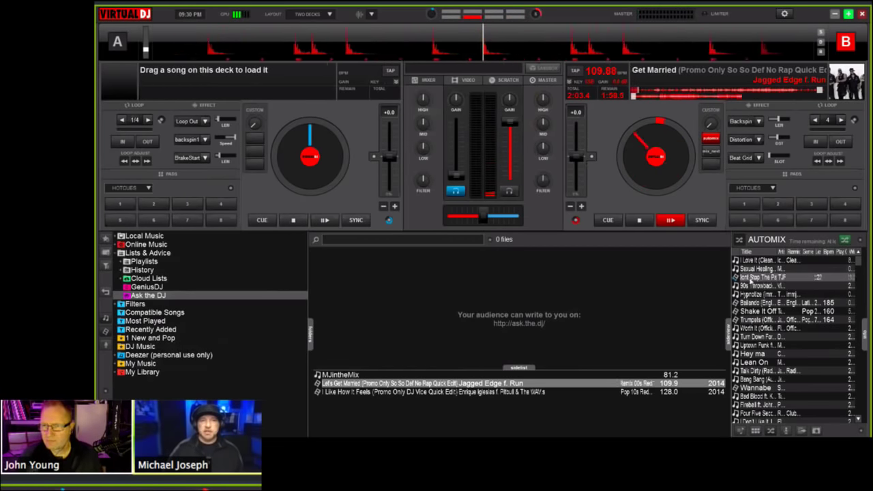
right_click(756, 278)
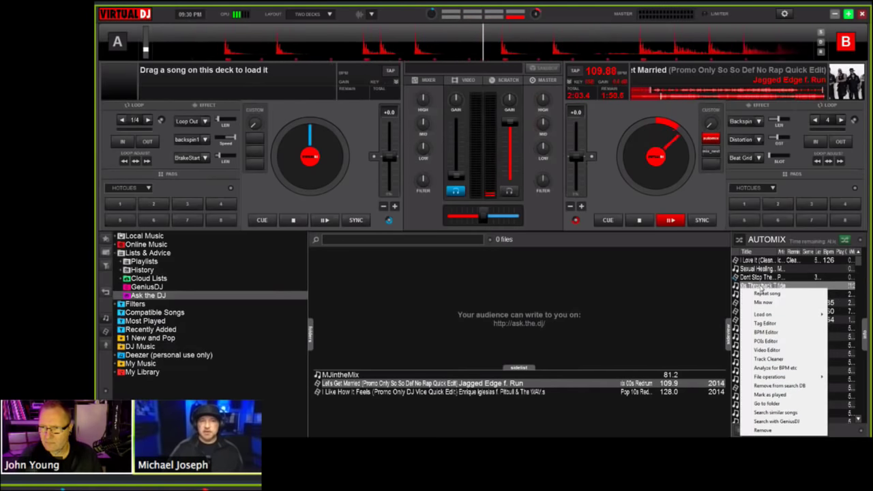
right_click(790, 277)
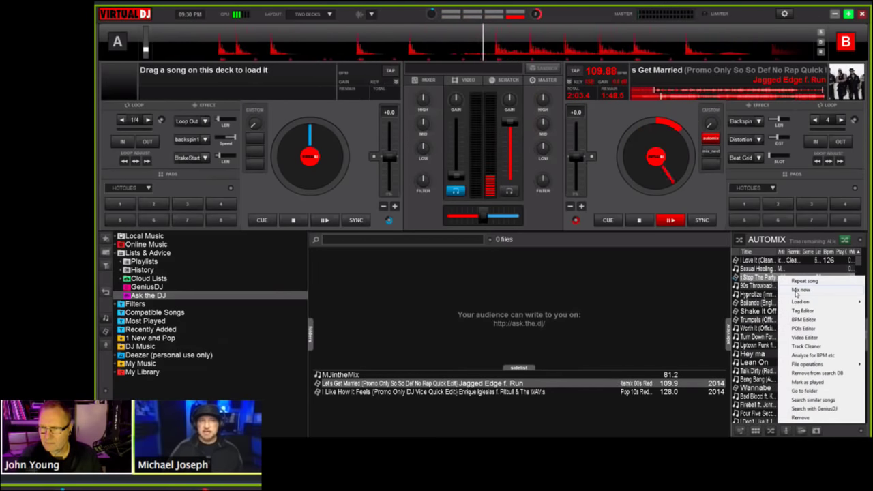
click(796, 291)
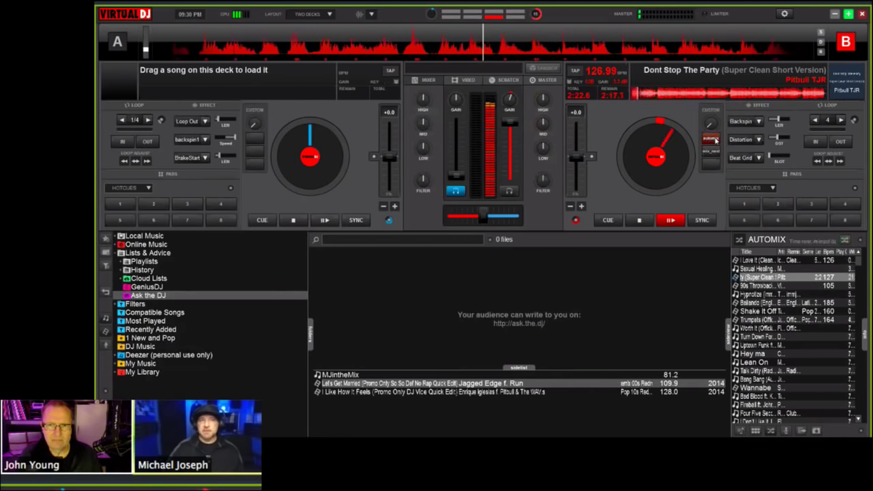
Step: Use deck B's automix and mix_next custom buttons to advance through the Automix list to Bailando
click(714, 139)
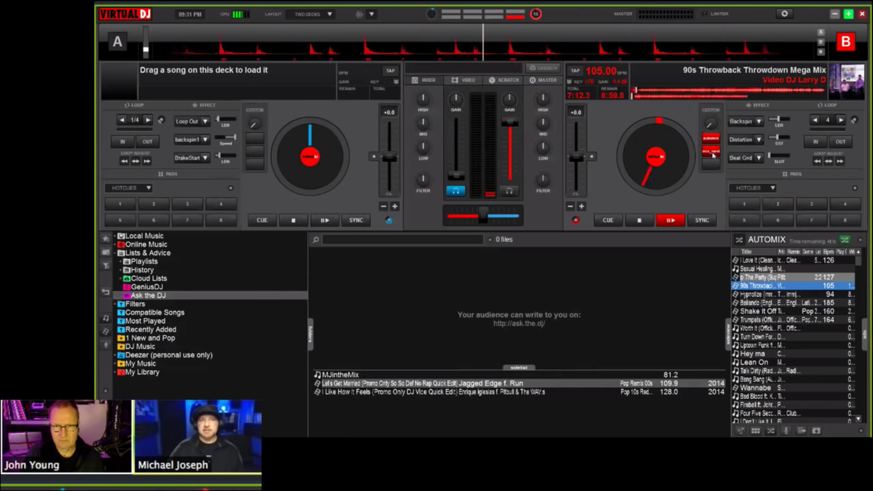
click(712, 154)
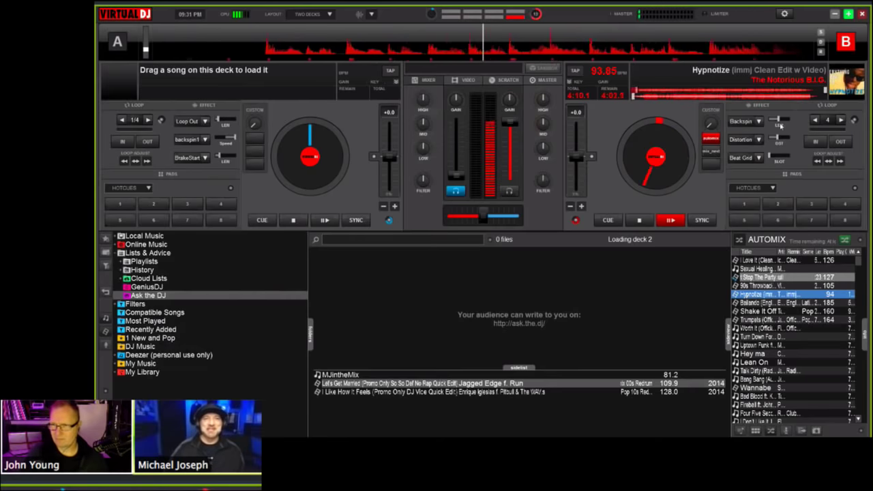
click(711, 156)
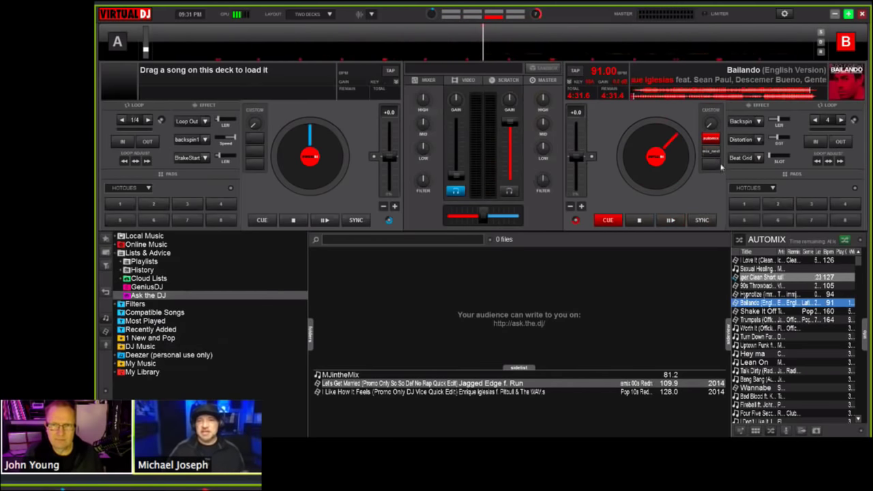
Step: Browse the action categories available for deck B's mix_next custom button, stop Automix, and close the button editor
right_click(716, 153)
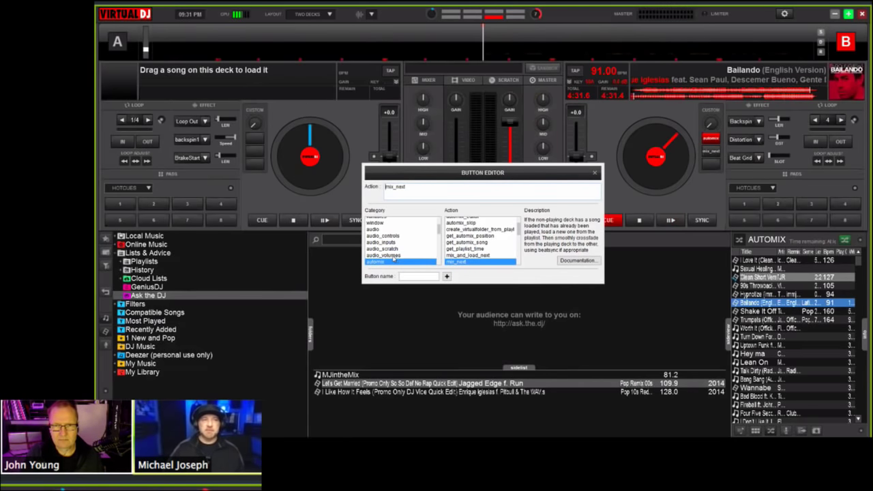
click(380, 230)
scroll(380, 231, down, 2)
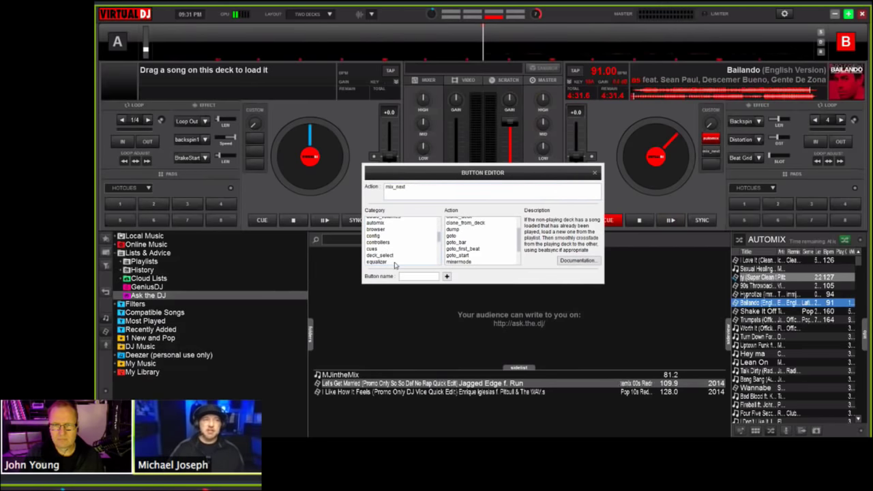
scroll(391, 264, down, 1)
scroll(386, 265, down, 1)
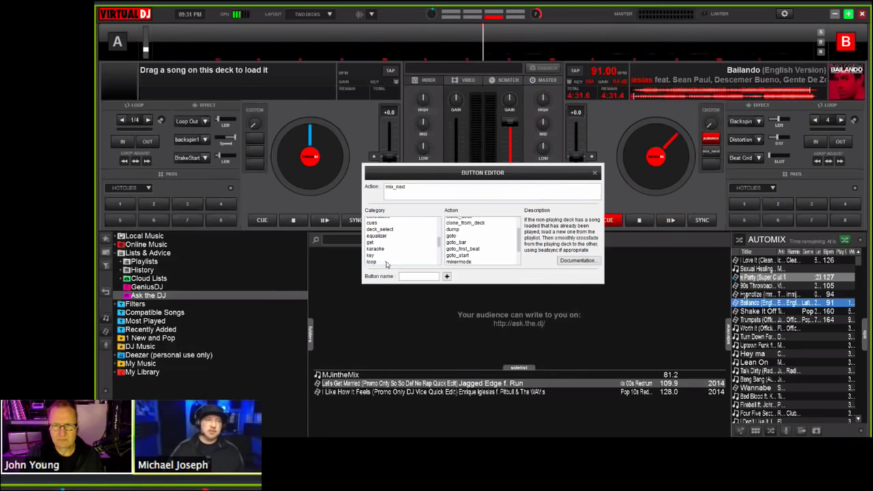
scroll(396, 247, down, 4)
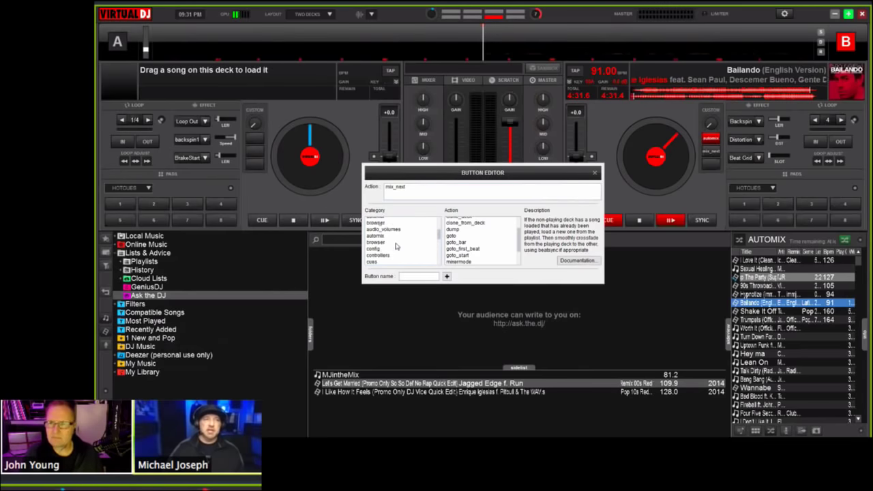
click(395, 244)
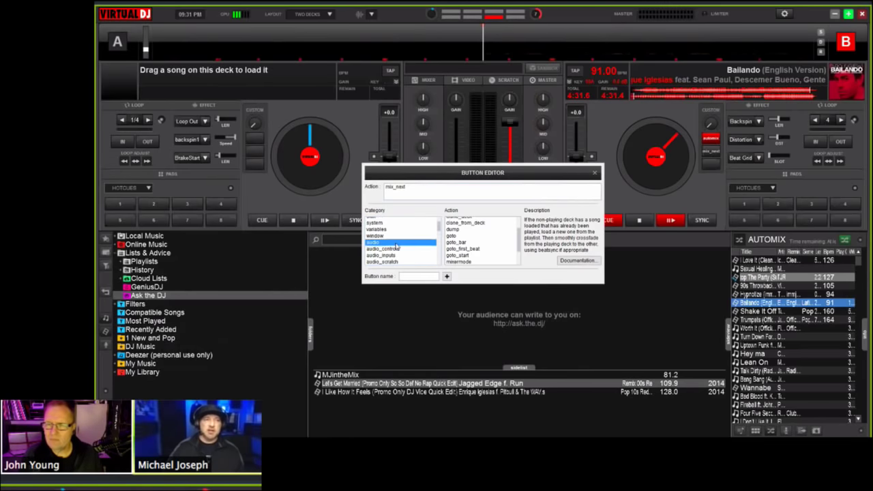
click(712, 139)
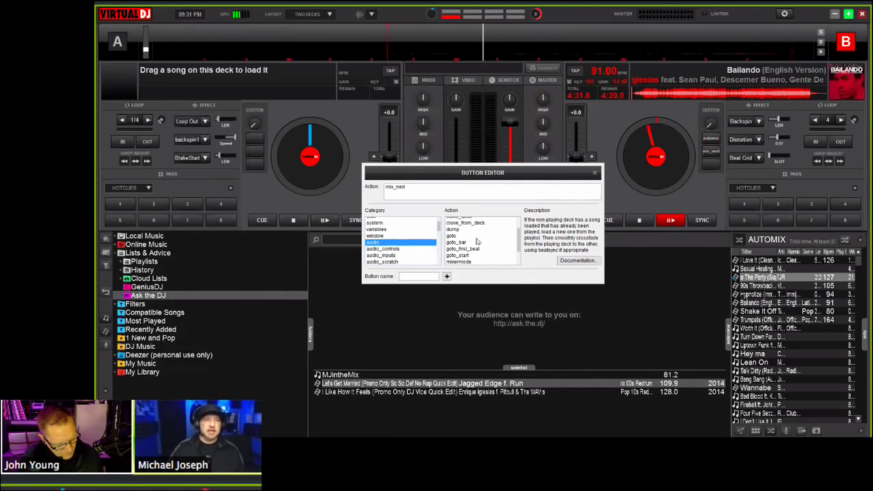
click(594, 172)
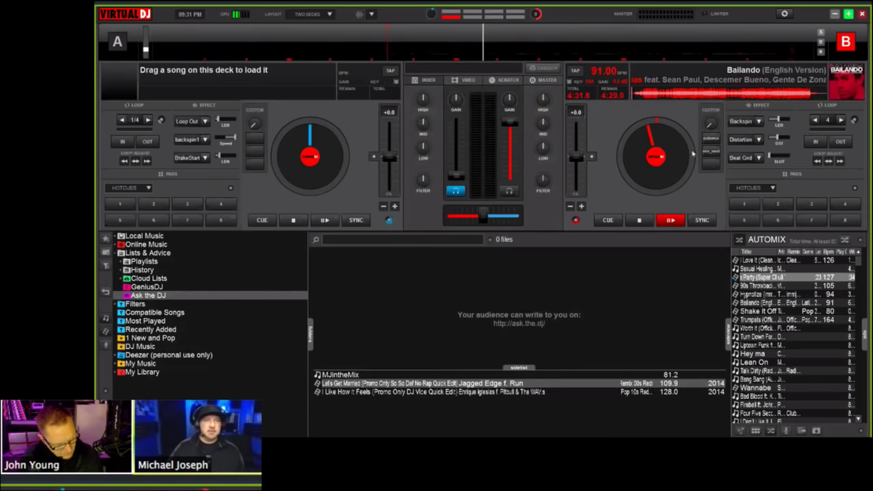
Step: Add booth_volume from the audio_volumes category as a second action on deck B's automix custom button, trying crossfader_disable first
right_click(708, 141)
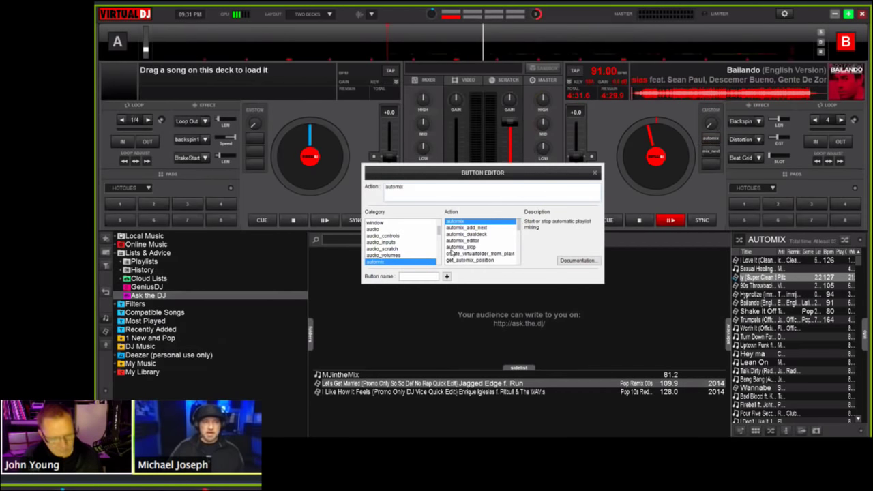
click(447, 277)
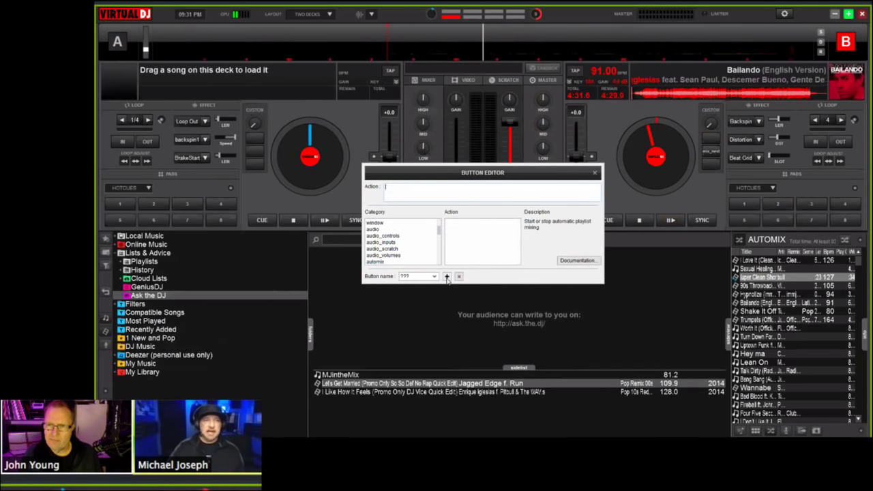
click(390, 256)
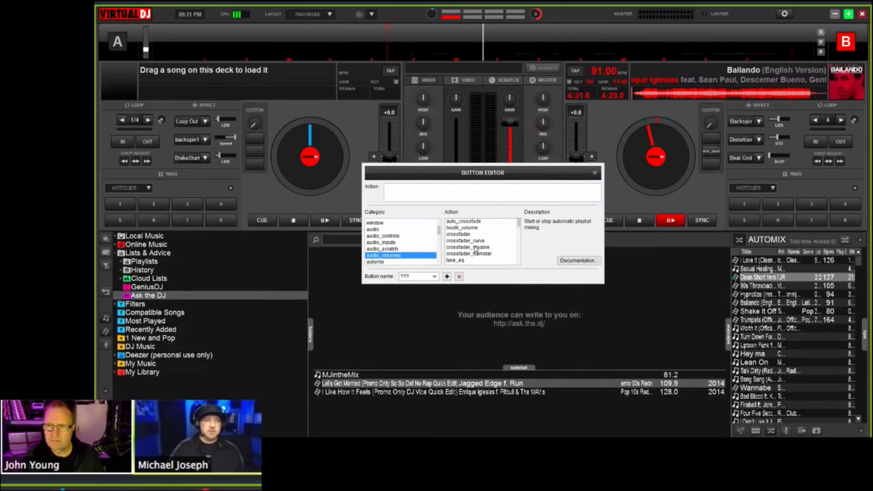
click(475, 248)
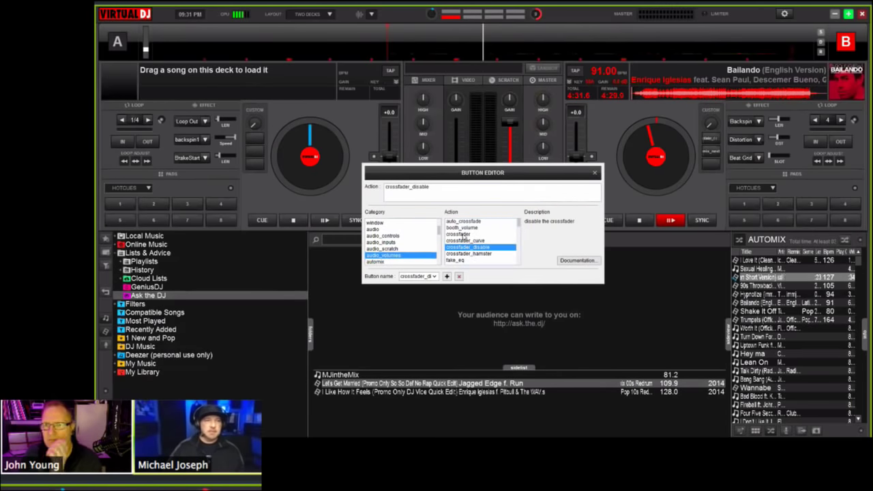
click(462, 228)
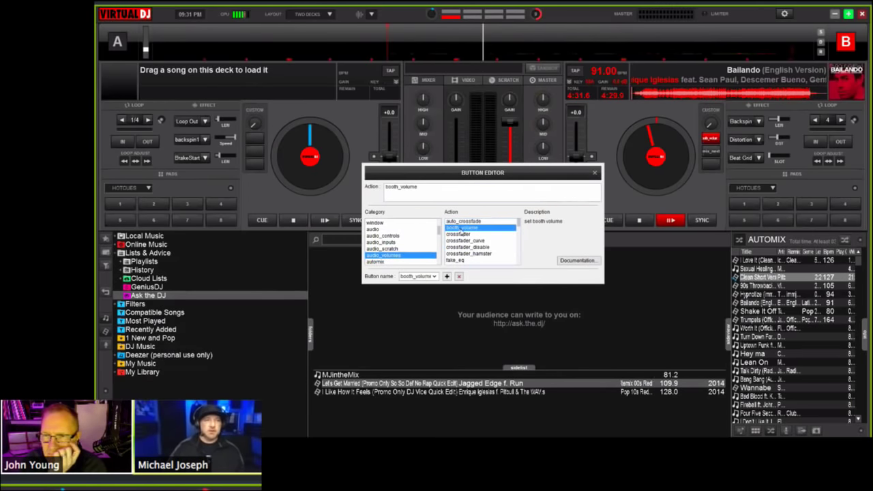
click(595, 174)
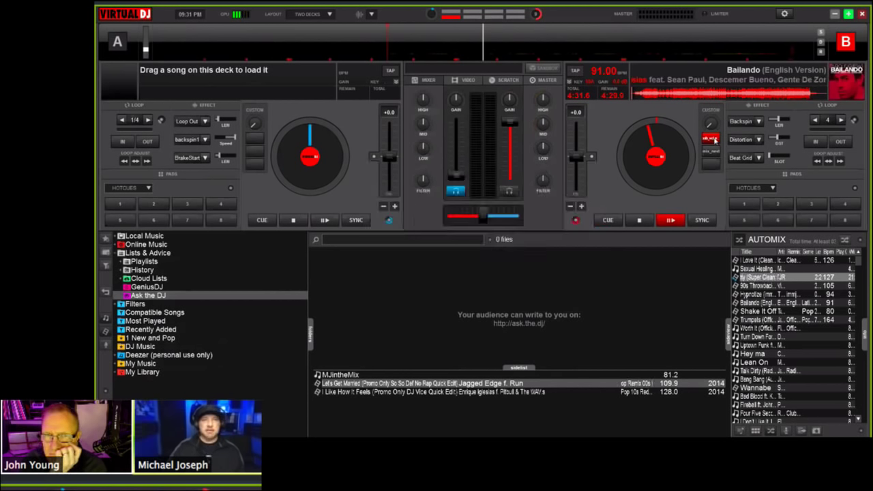
Step: Switch deck B's first custom button back and forth between its automix and booth_volume actions, ending on booth_volume
right_click(714, 140)
click(735, 144)
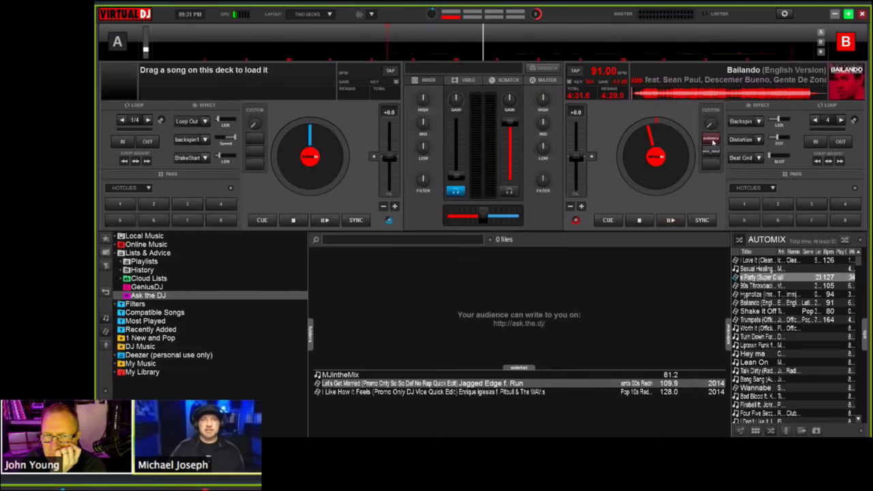
right_click(714, 141)
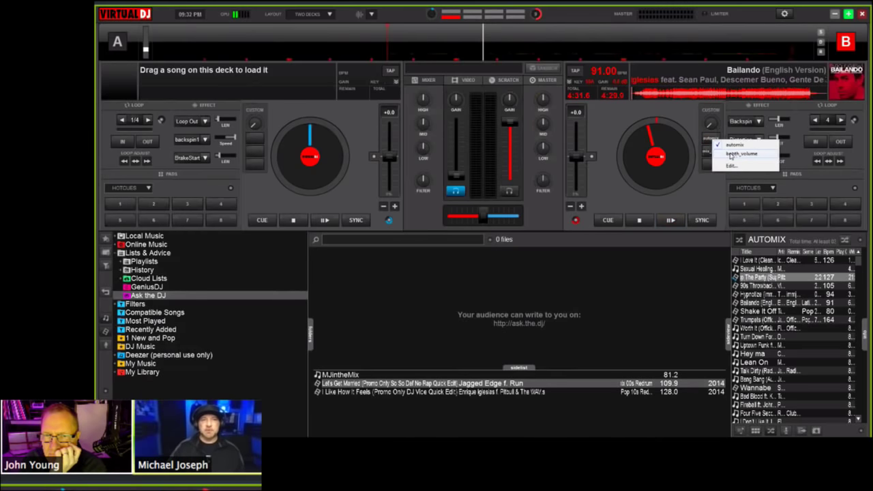
click(730, 154)
right_click(714, 137)
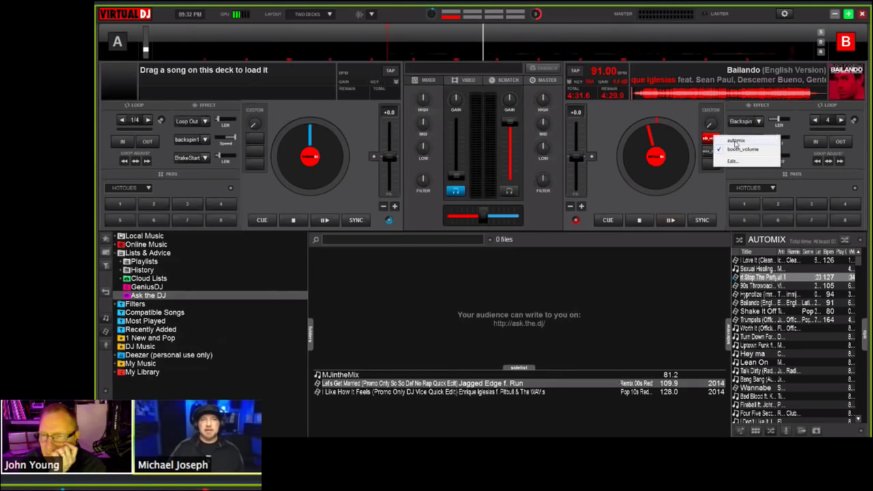
click(736, 142)
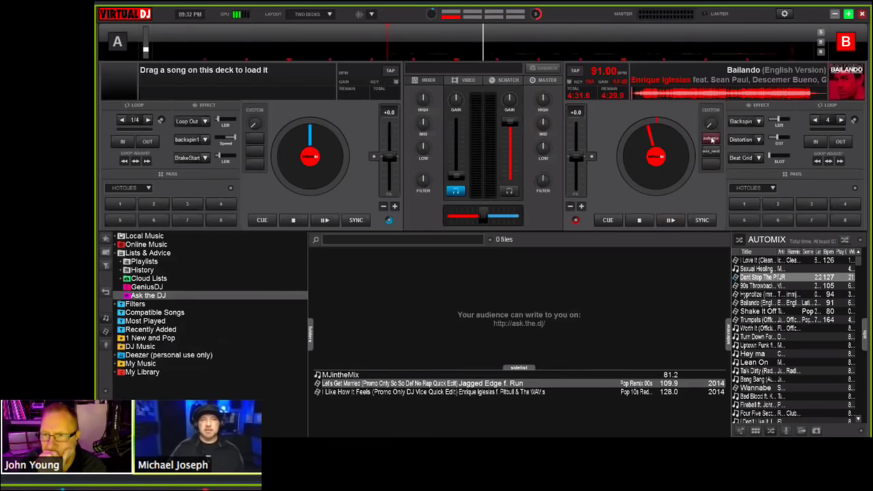
right_click(713, 140)
click(723, 153)
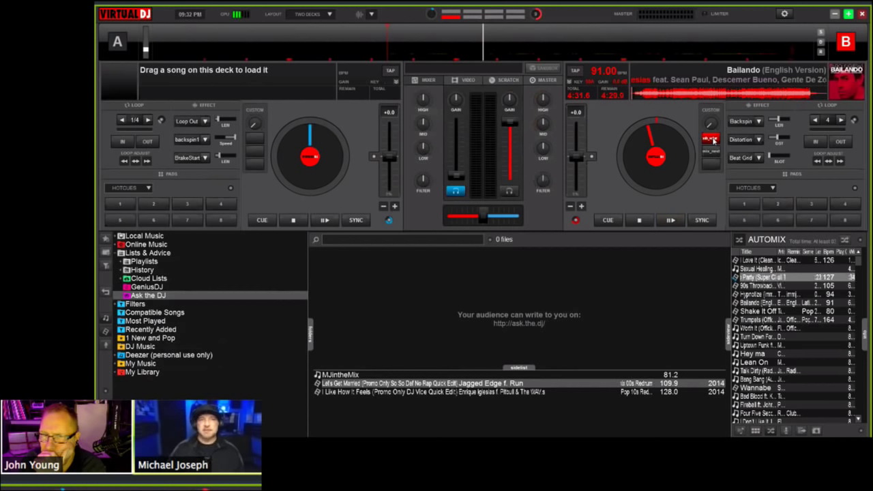
right_click(713, 140)
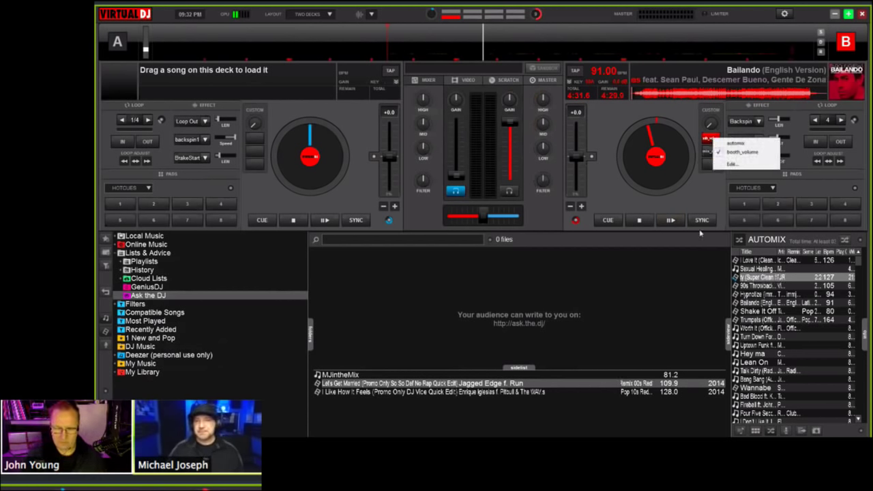
click(687, 200)
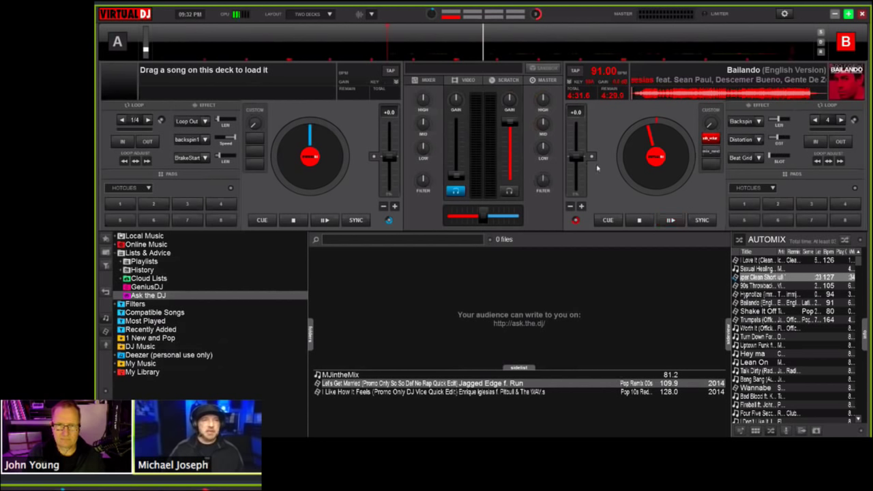
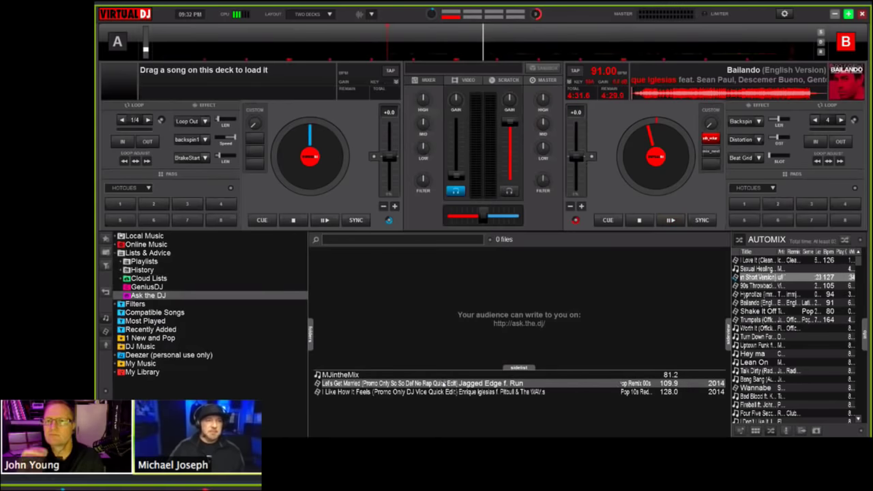
Step: Play Bailando on deck B and cycle the clock display between elapsed time and time of day, ending on time of day
click(670, 219)
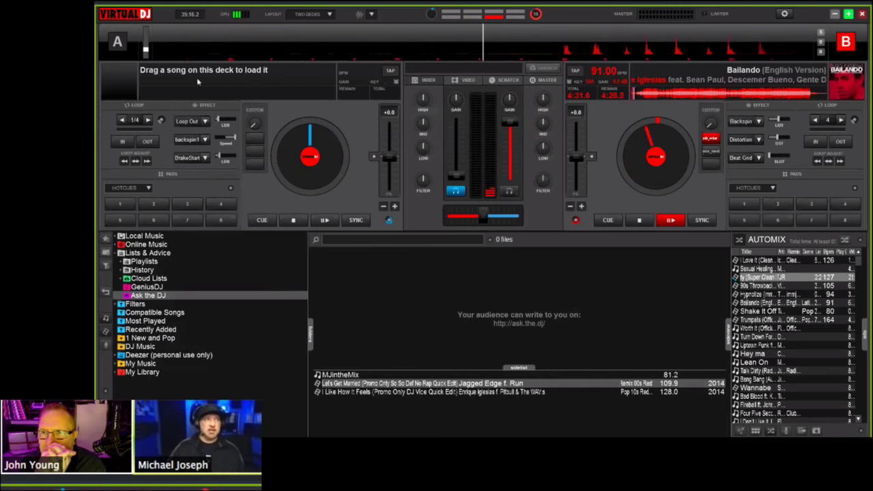
click(194, 18)
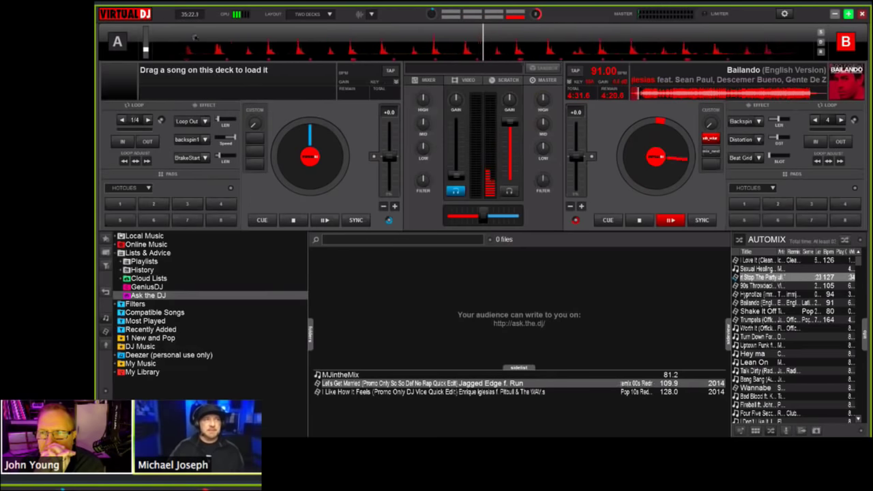
click(198, 18)
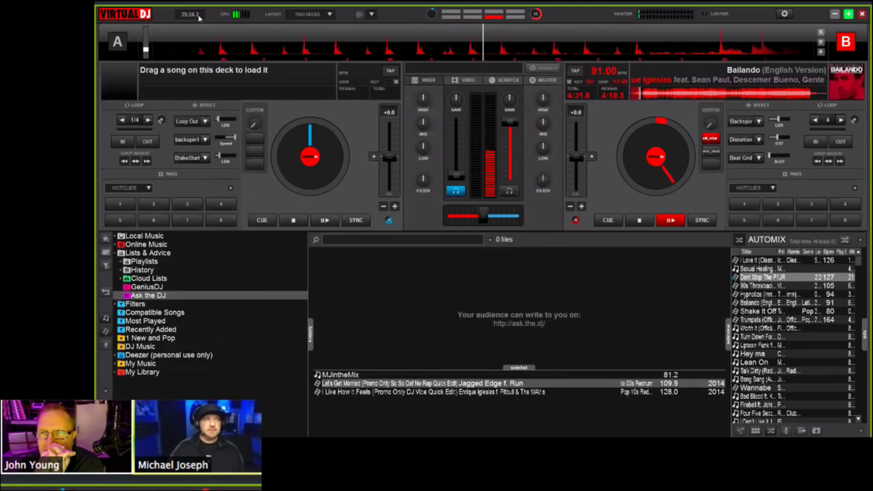
click(191, 15)
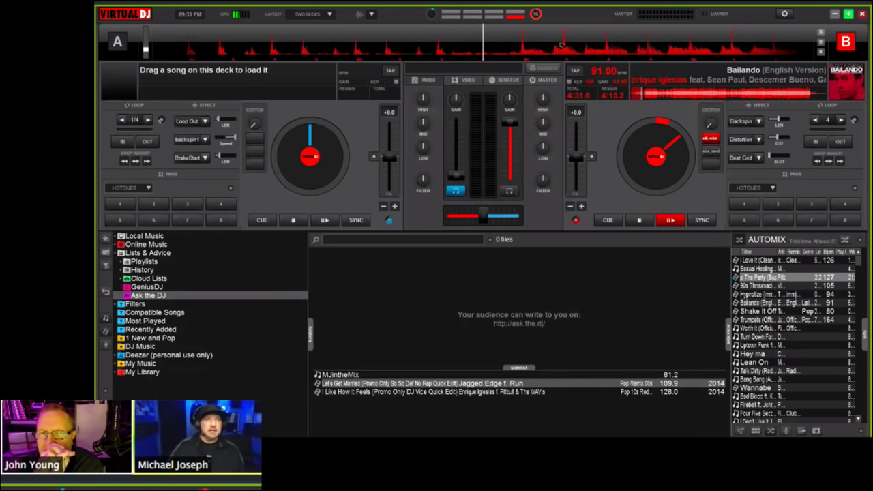
Step: View Bailando's points of interest in the POI editor twice, closing the editor each time
click(626, 107)
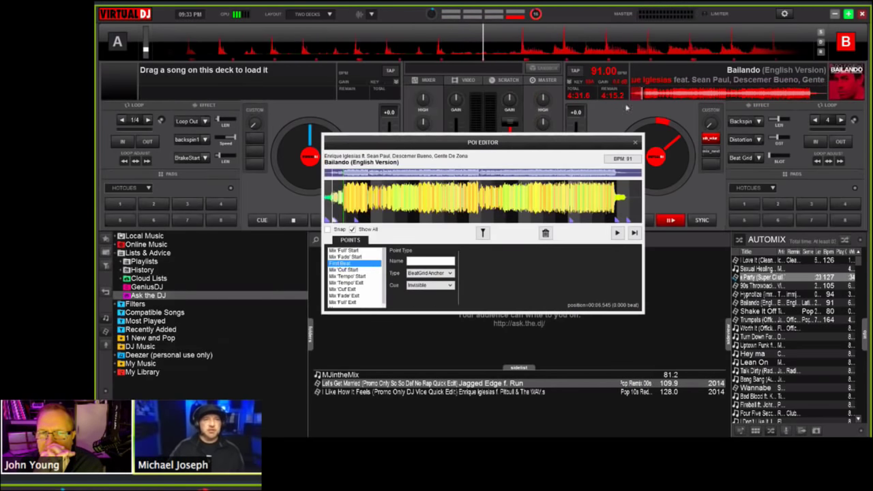
click(635, 142)
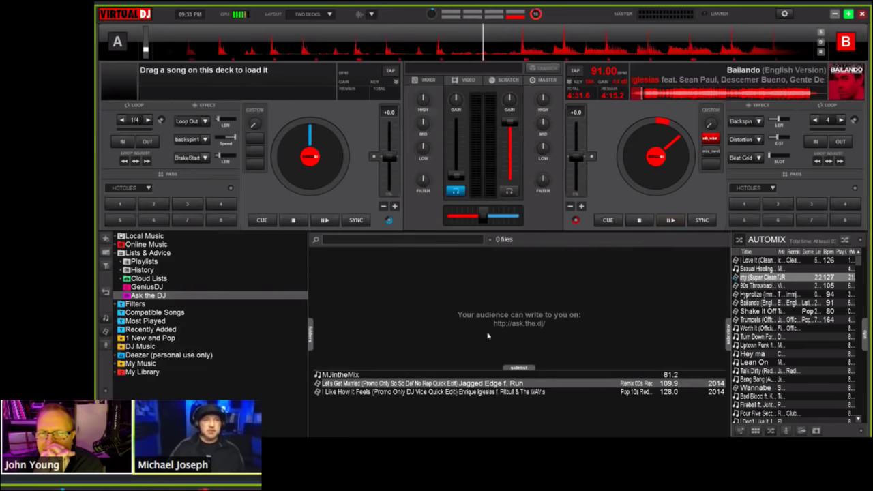
right_click(469, 386)
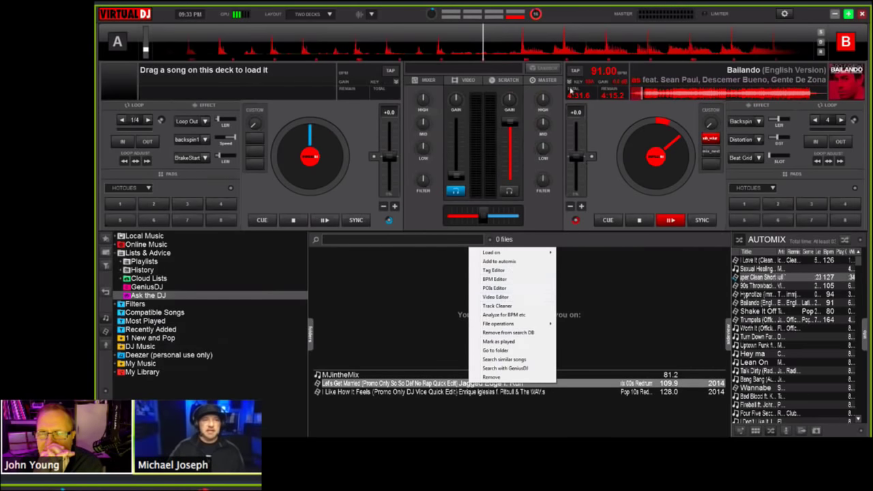
click(495, 288)
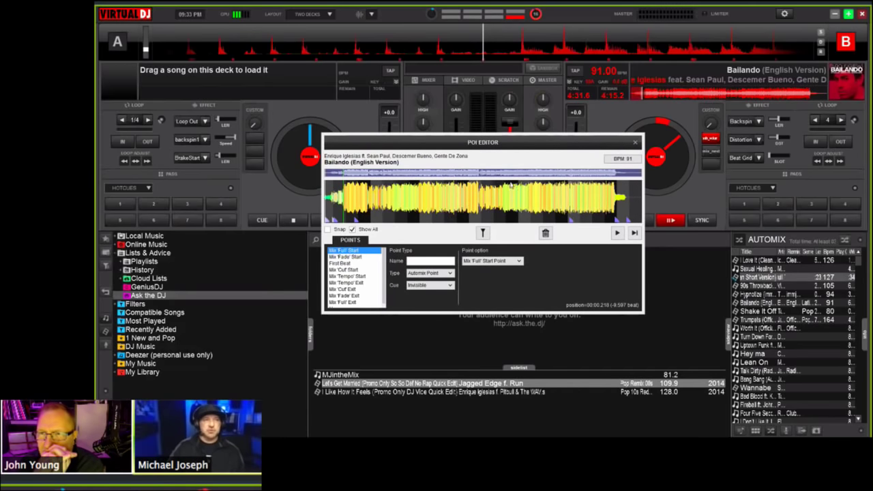
click(633, 144)
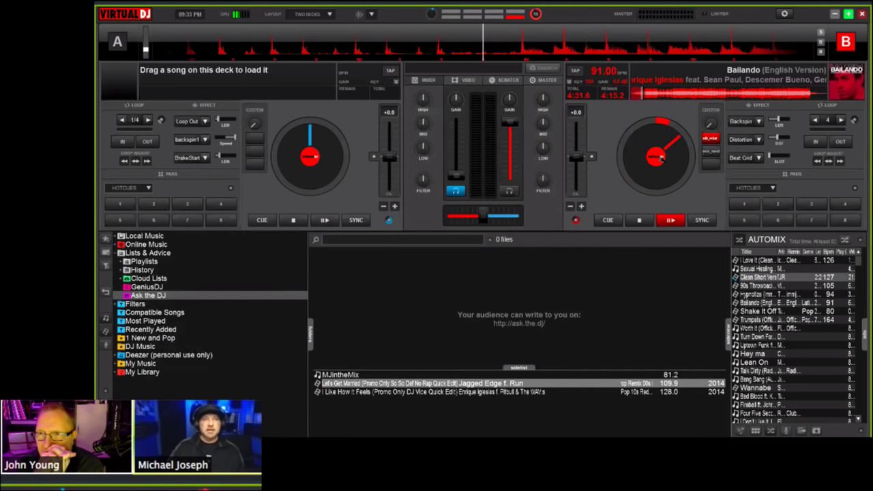
Step: View Bailando in the BPM editor from deck B's tempo display, close it, and show the editor options on the deck's cover art
click(605, 76)
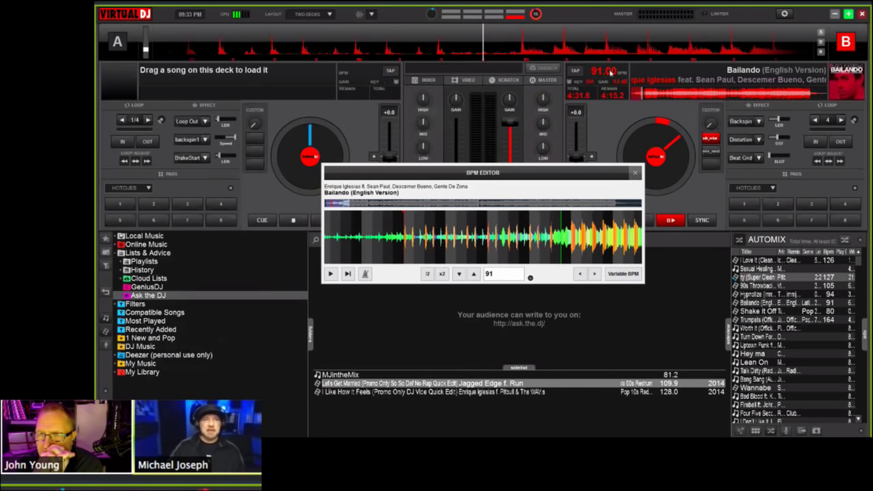
click(633, 174)
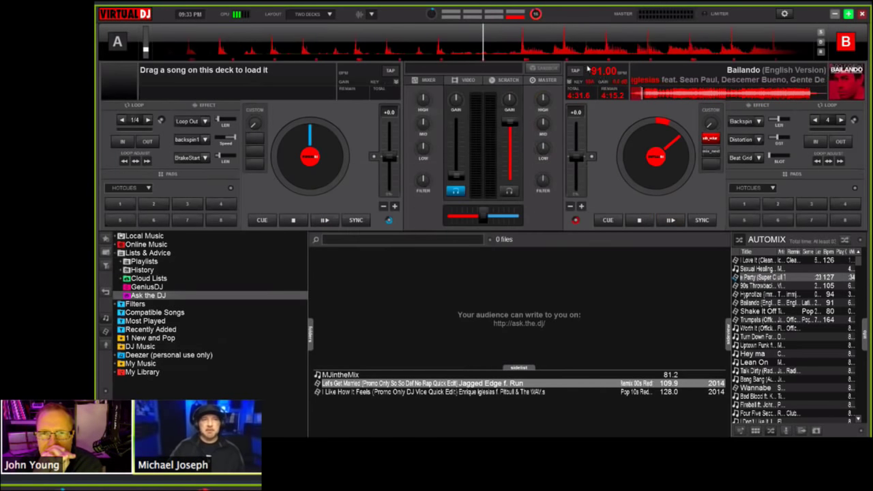
click(603, 74)
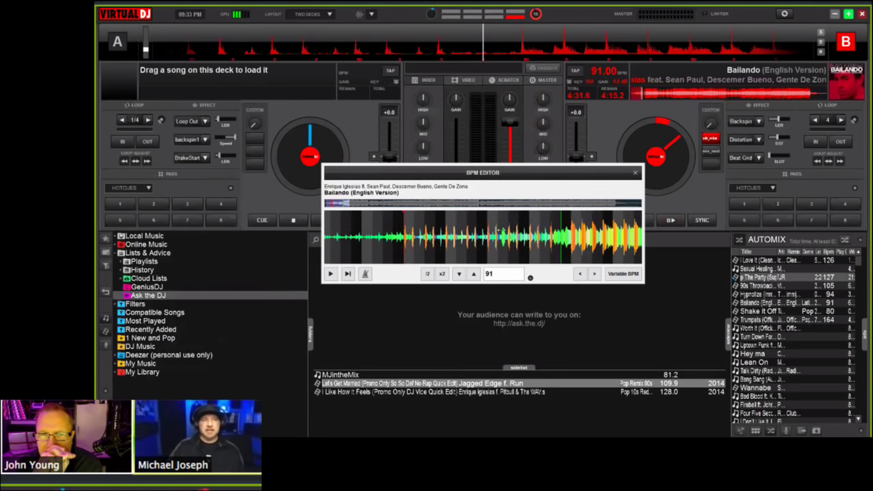
click(635, 172)
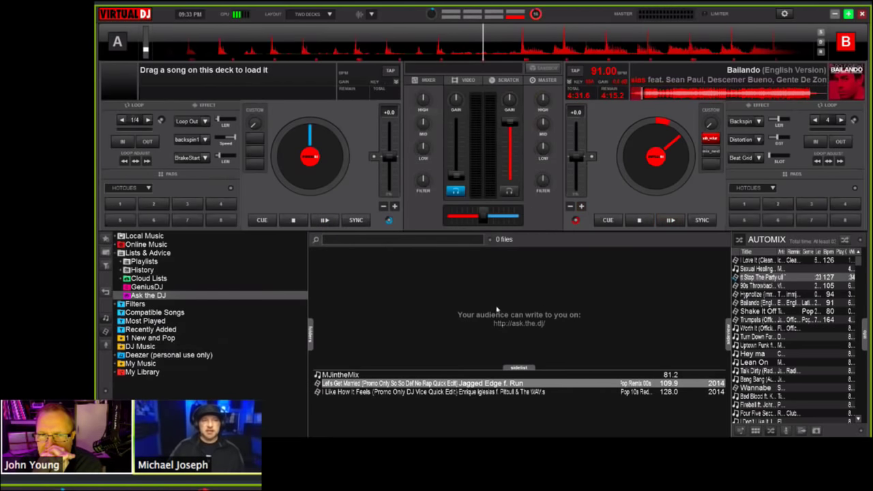
click(833, 79)
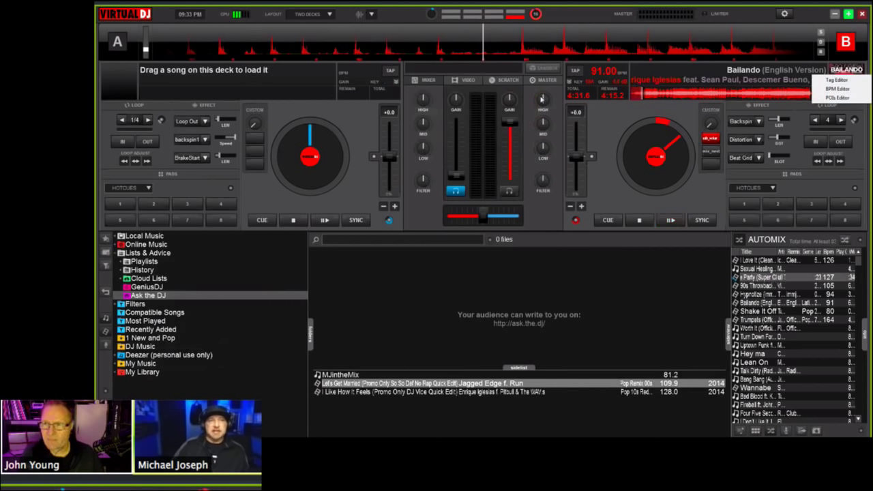
Step: View the master section's available master effects and the scratch section, returning to the mixer section
click(531, 81)
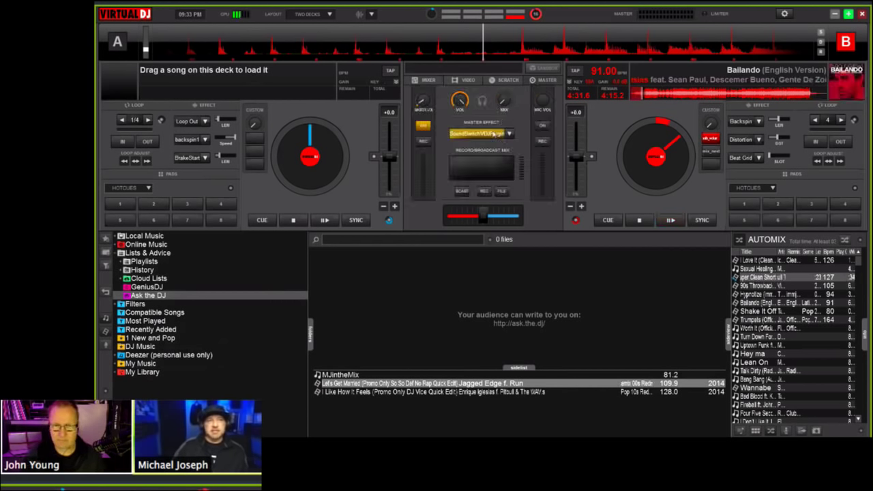
click(510, 133)
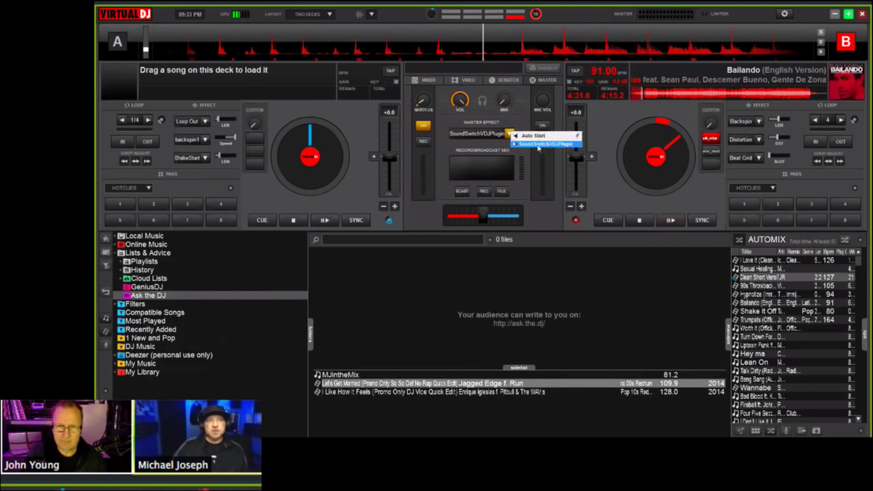
click(537, 97)
click(501, 81)
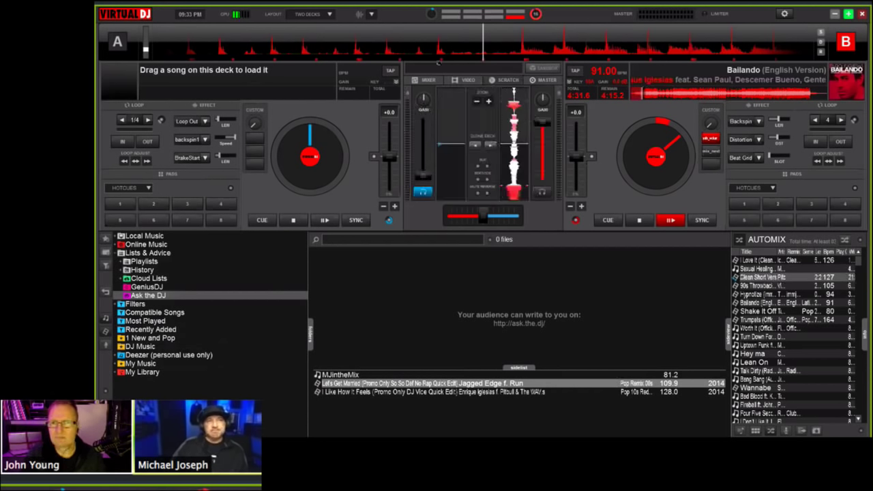
click(425, 80)
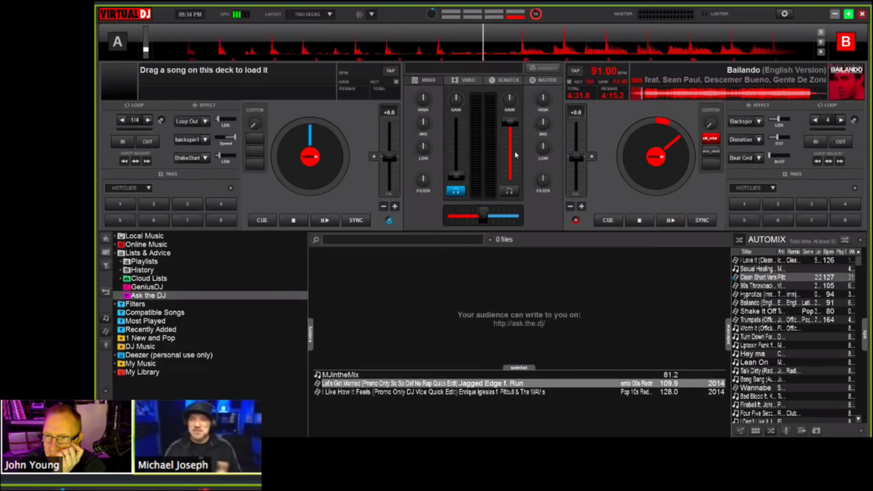
Step: Examine the sidelist track Let's Get Married in the POI editor with its waveform magnified, and close the editor
right_click(471, 384)
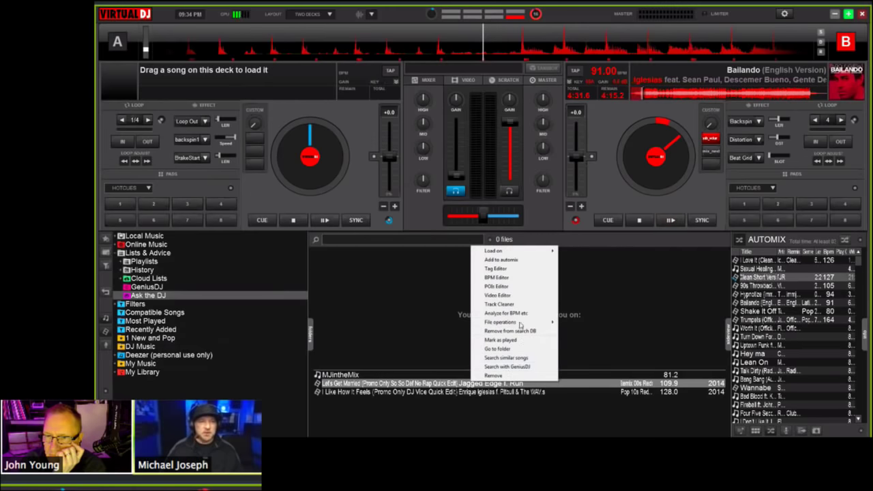
click(506, 287)
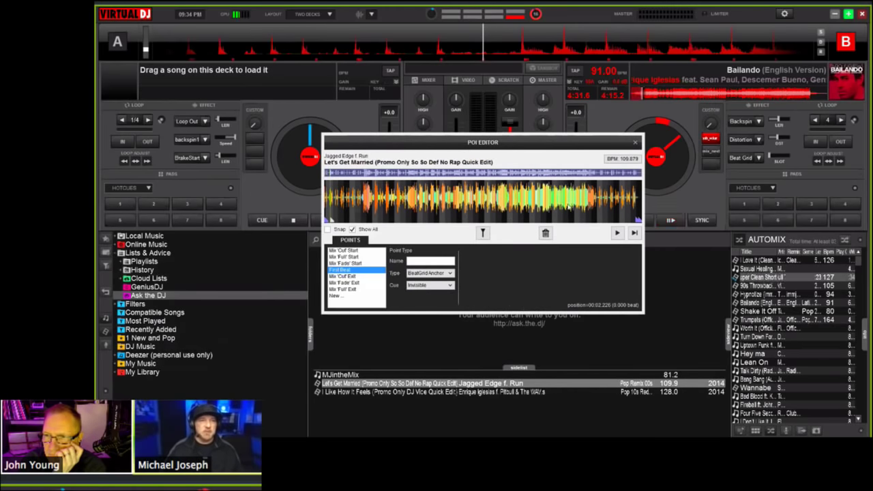
scroll(458, 201, up, 4)
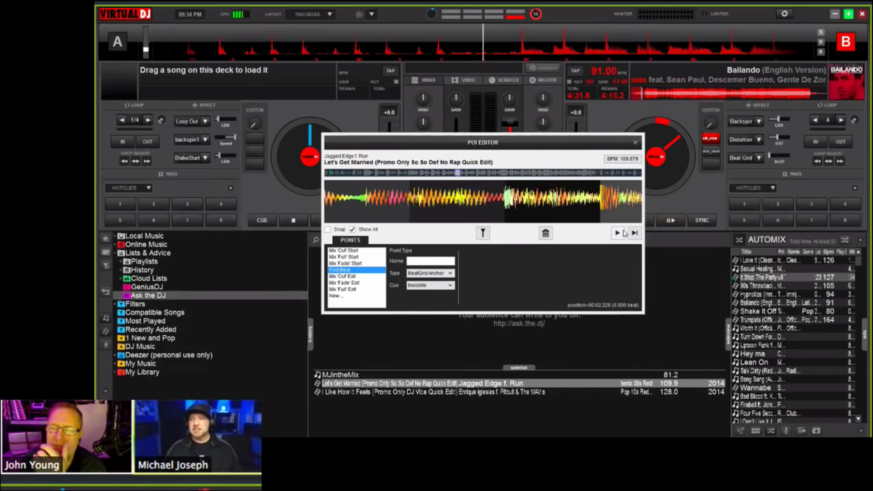
click(636, 143)
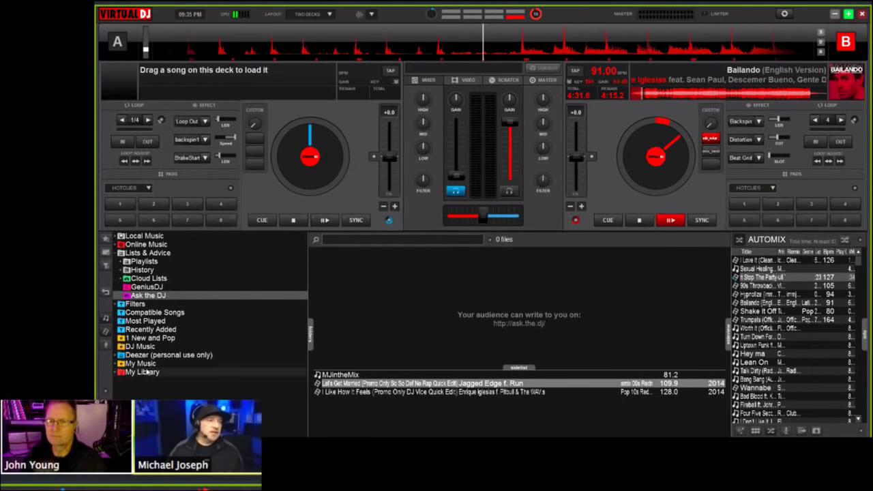
Step: Expand the Filters folder, list the tracks in its Compatible songs filter, and show the options available for that filter
click(123, 304)
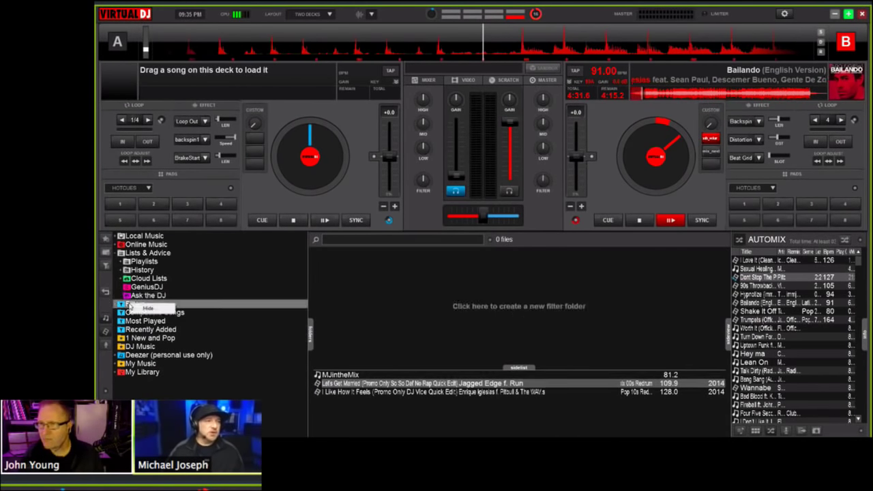
click(120, 304)
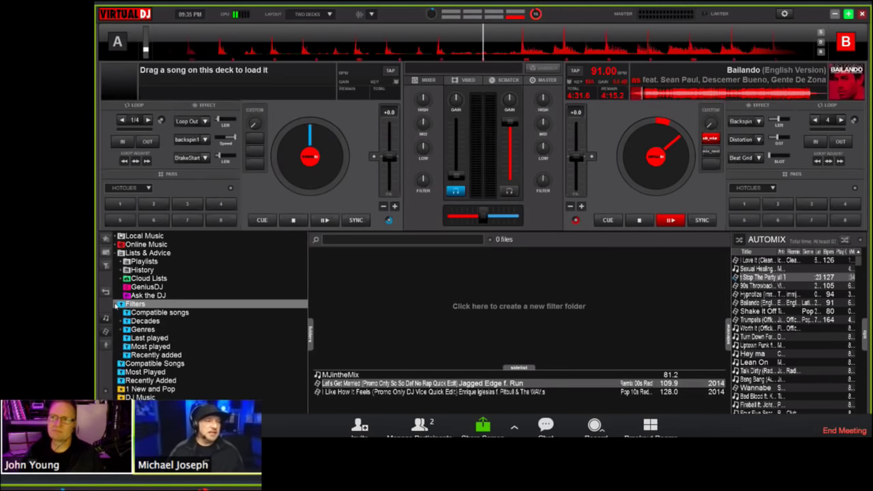
click(161, 313)
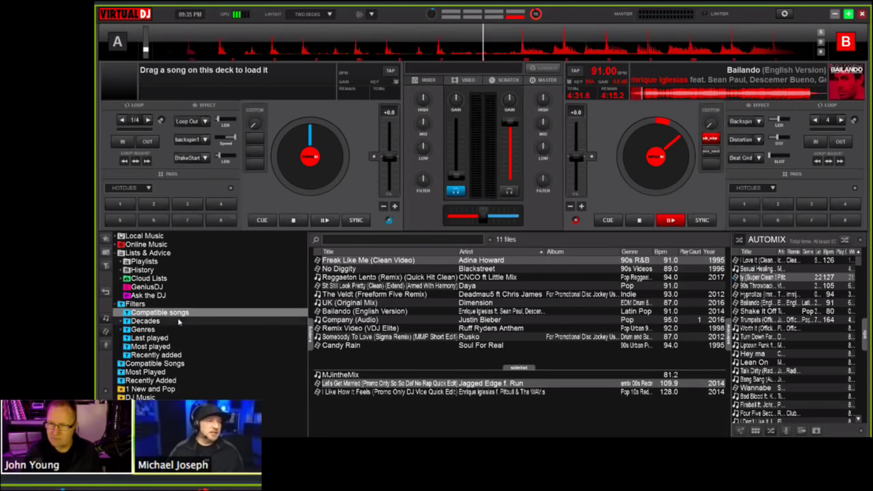
right_click(171, 315)
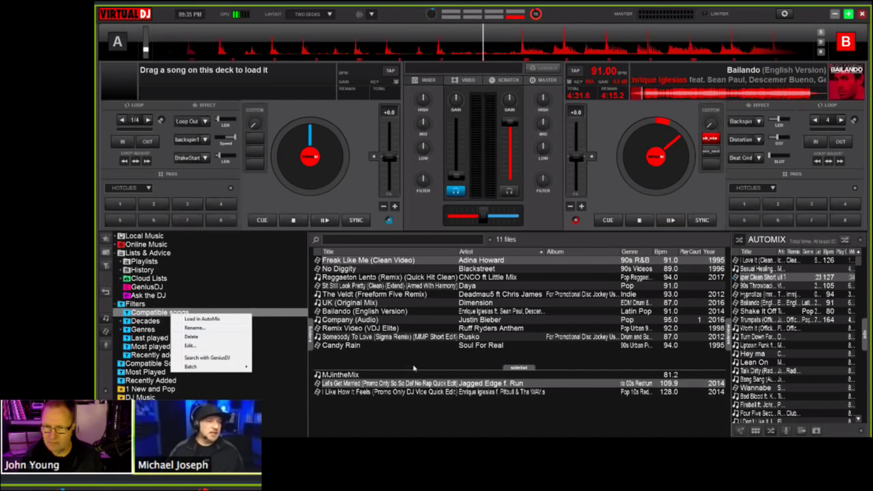
Step: Search with GeniusDJ from the track Company (Audio), and view the Ask the DJ list
right_click(341, 321)
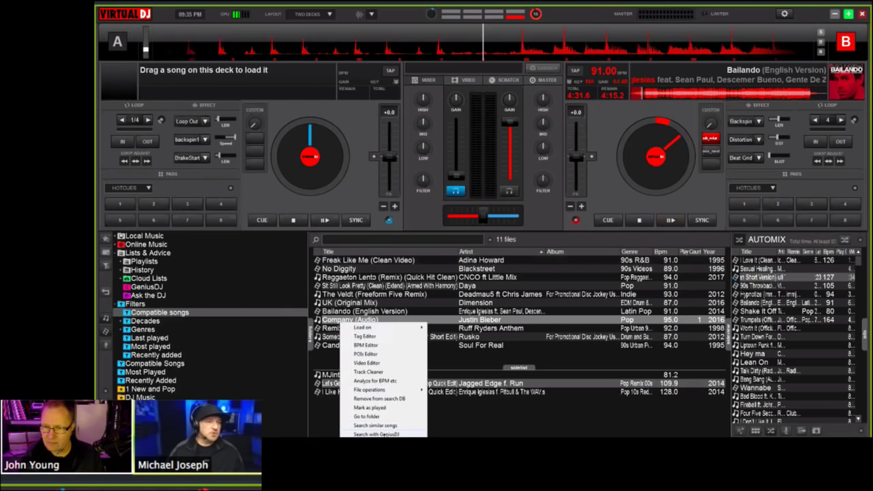
click(382, 433)
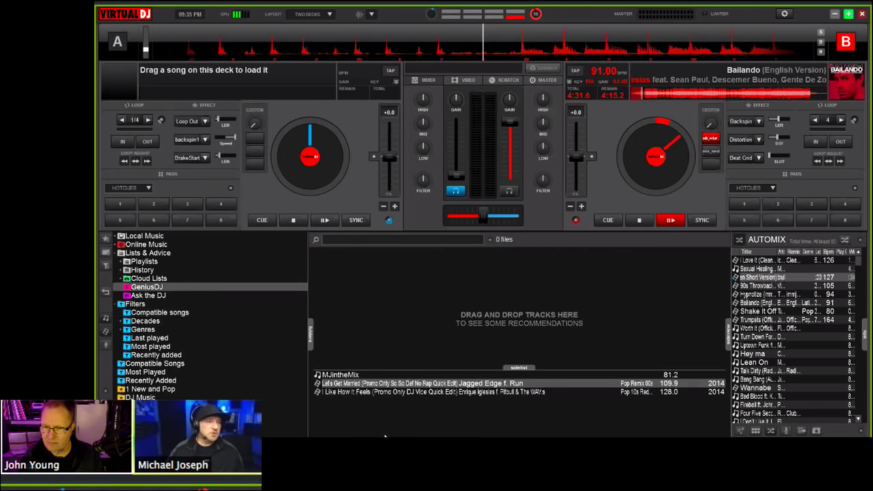
click(148, 279)
click(147, 296)
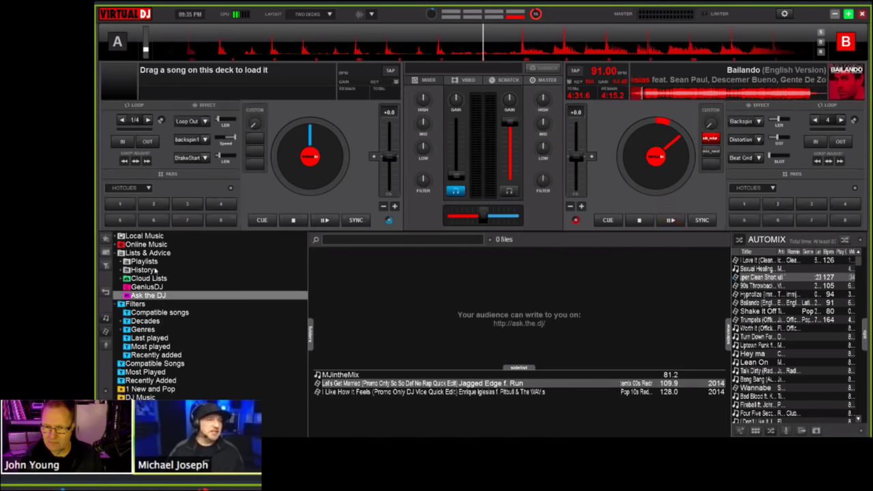
Step: Open the track The Veldt (Freeform Five Remix) from the Compatible songs filter in the POI editor
click(146, 313)
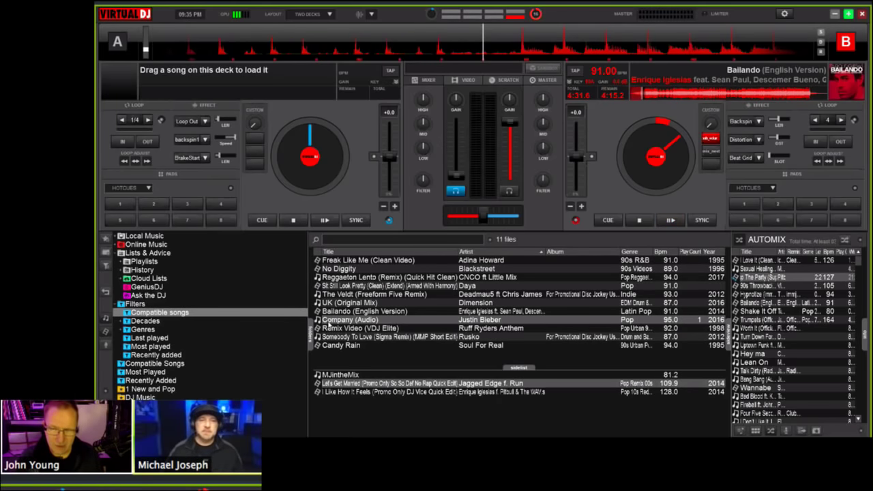
right_click(454, 311)
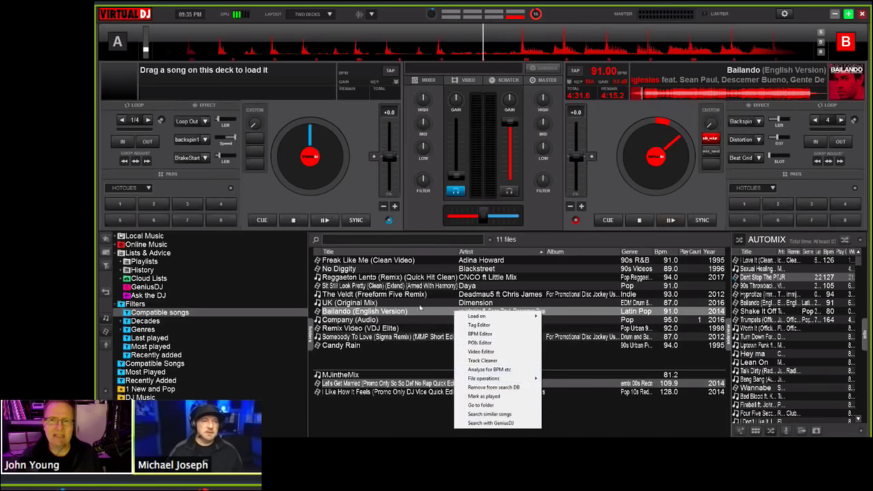
right_click(414, 298)
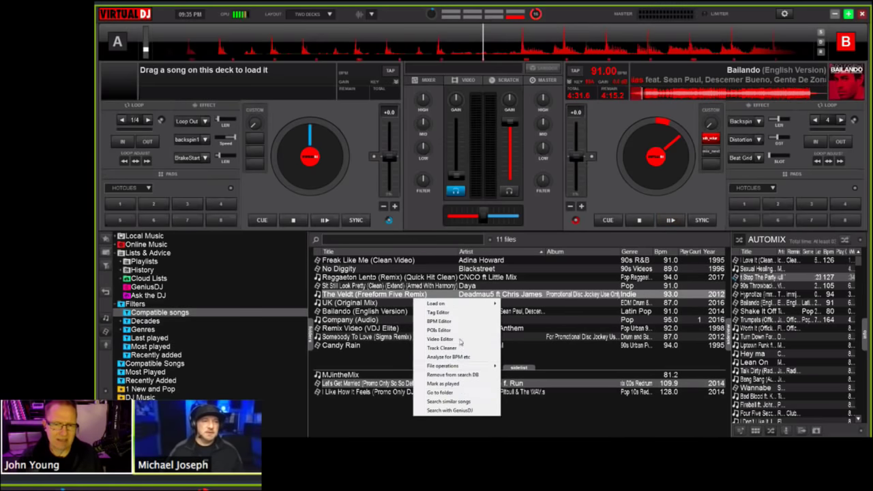
click(447, 331)
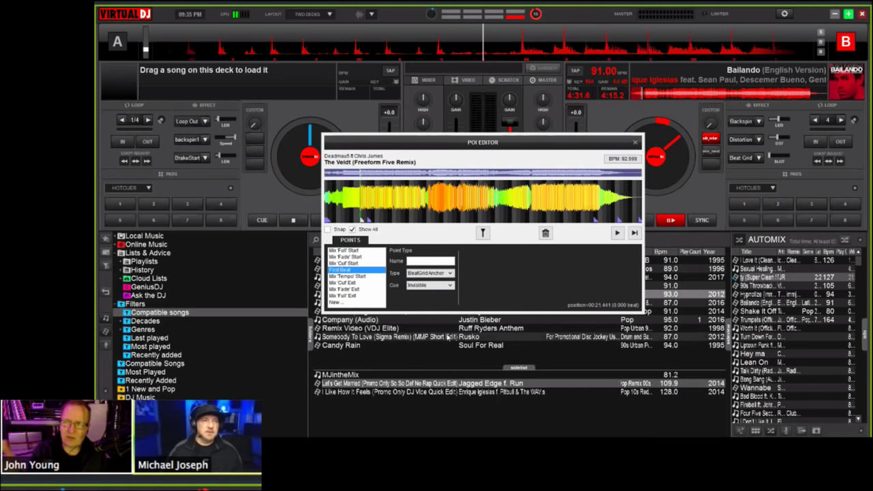
Step: Check the First Beat point's cue options and move the point to about 11.1 s, where the beat comes in
click(428, 286)
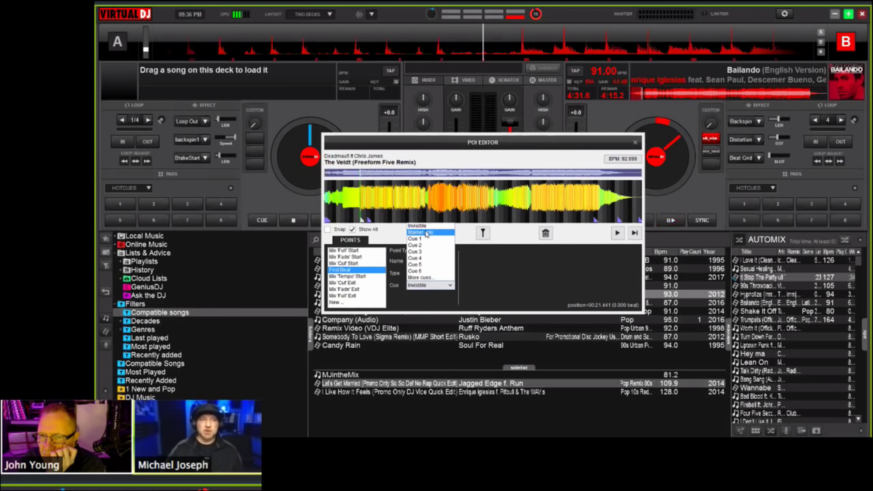
click(389, 203)
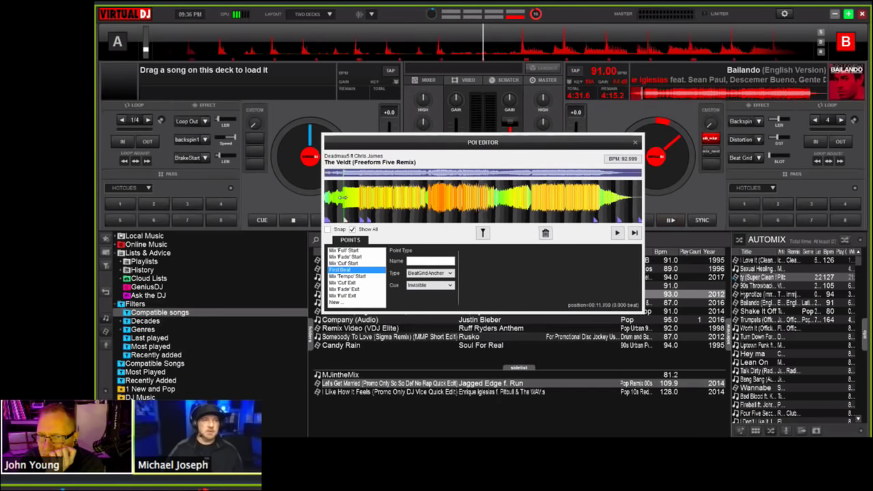
scroll(345, 199, up, 5)
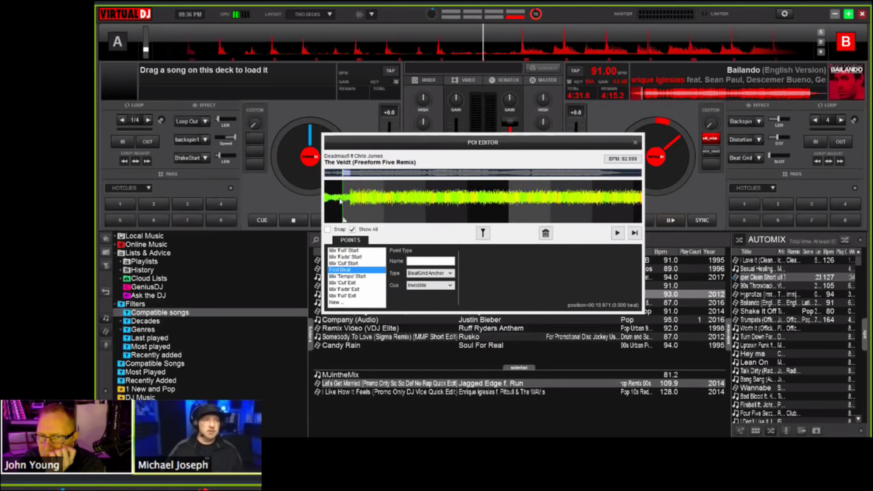
drag(344, 217, 352, 219)
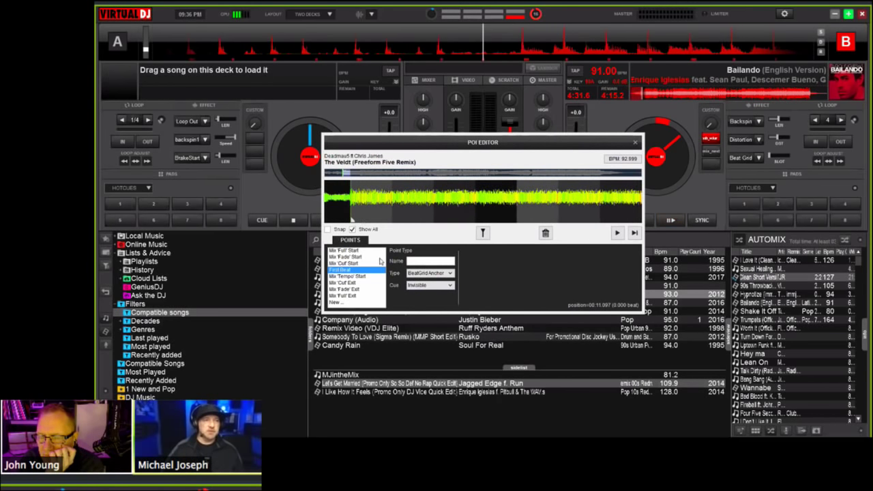
Step: Add a new point with the type Automix Point and its cue set to Marker only, and close the POI editor
click(336, 302)
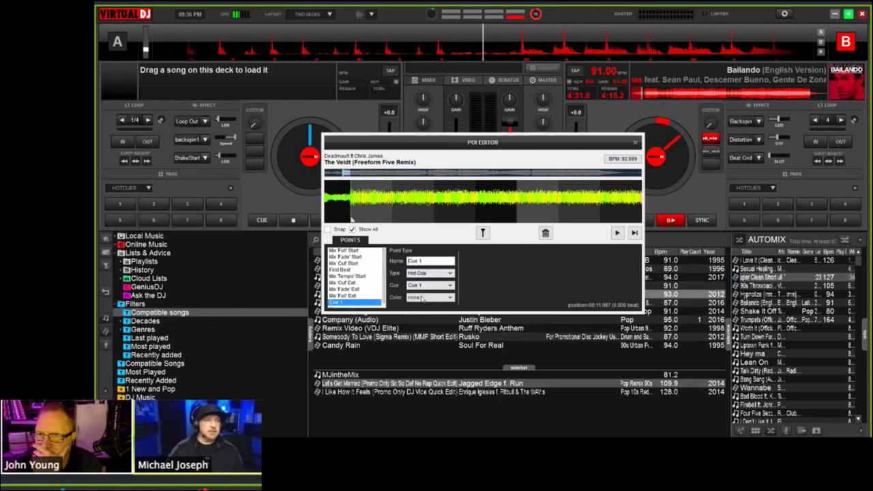
scroll(355, 300, down, 1)
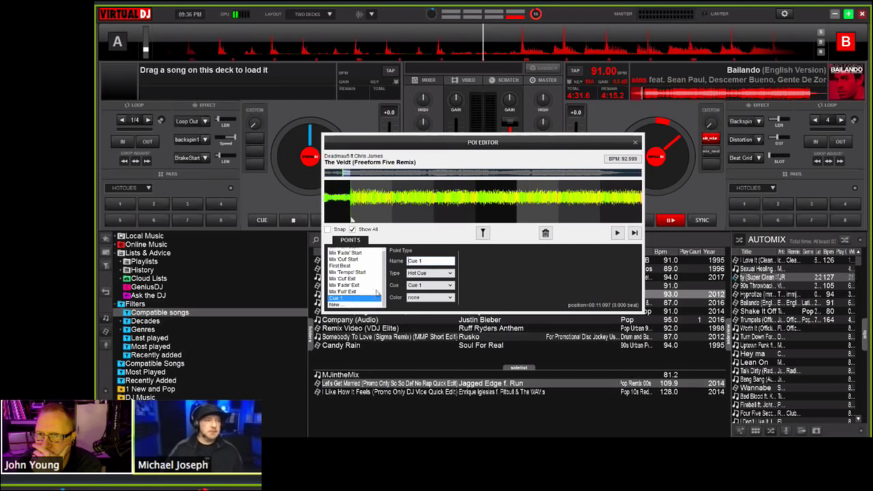
click(426, 273)
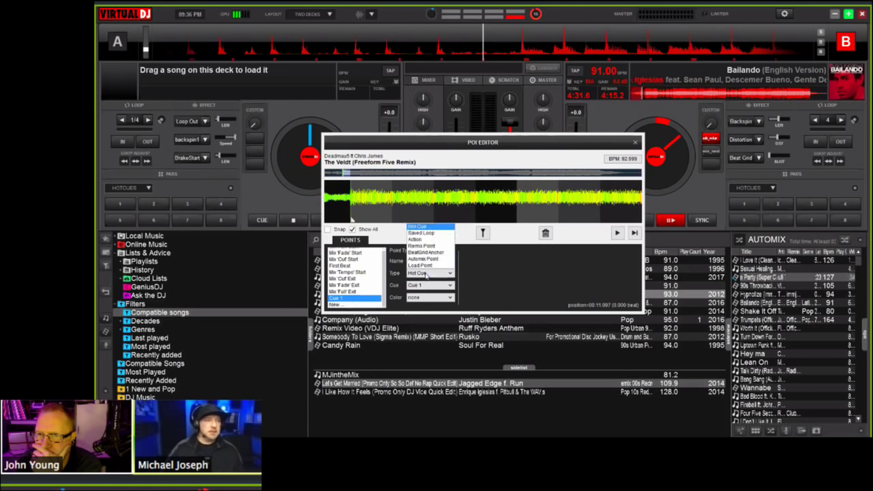
click(417, 239)
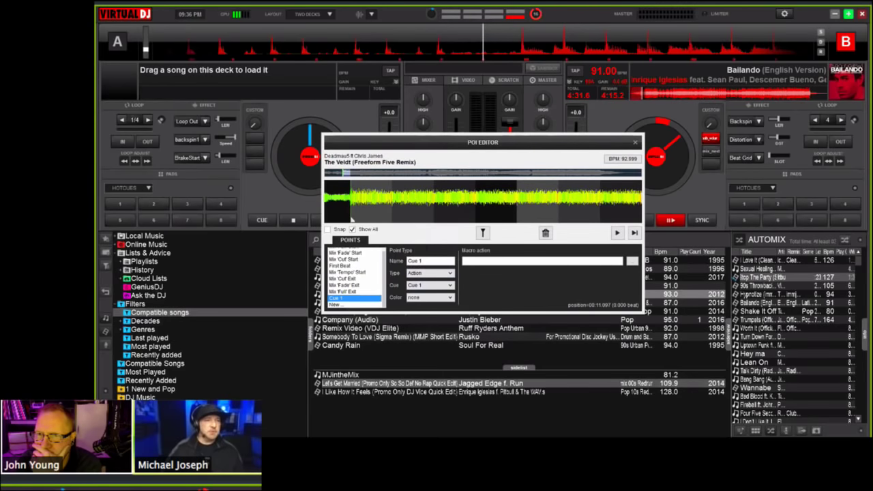
click(434, 273)
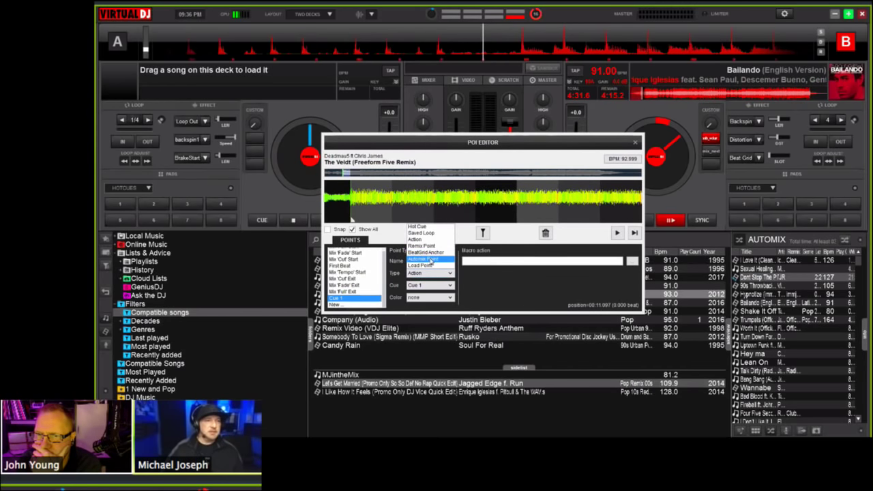
click(429, 259)
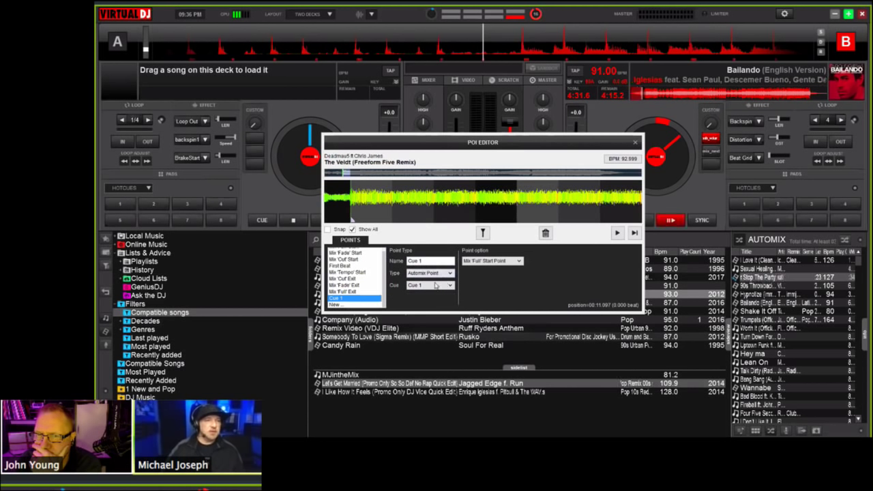
click(435, 286)
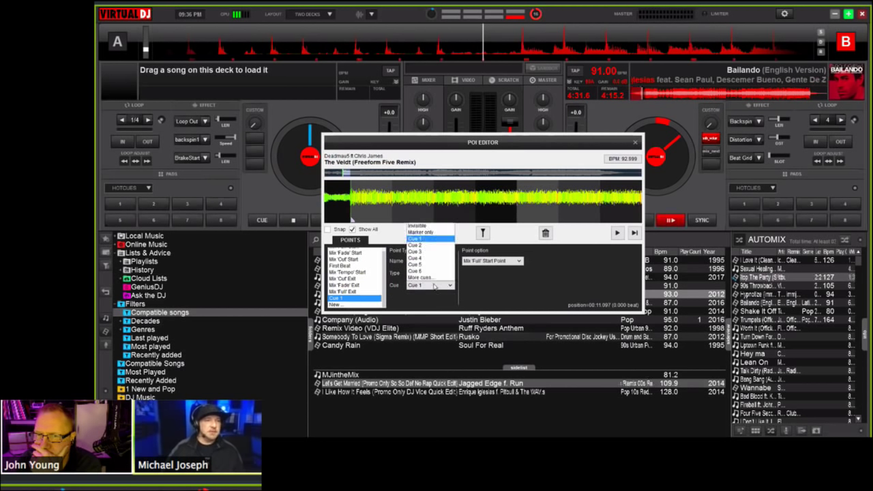
click(429, 233)
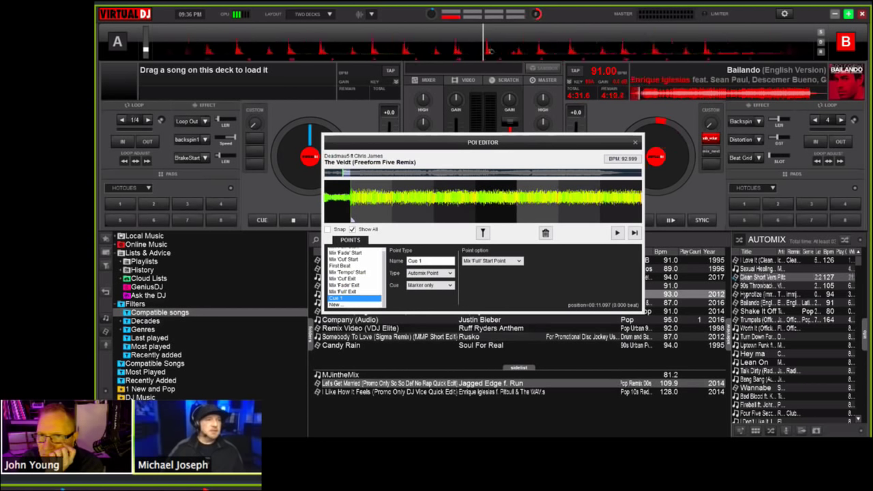
click(634, 145)
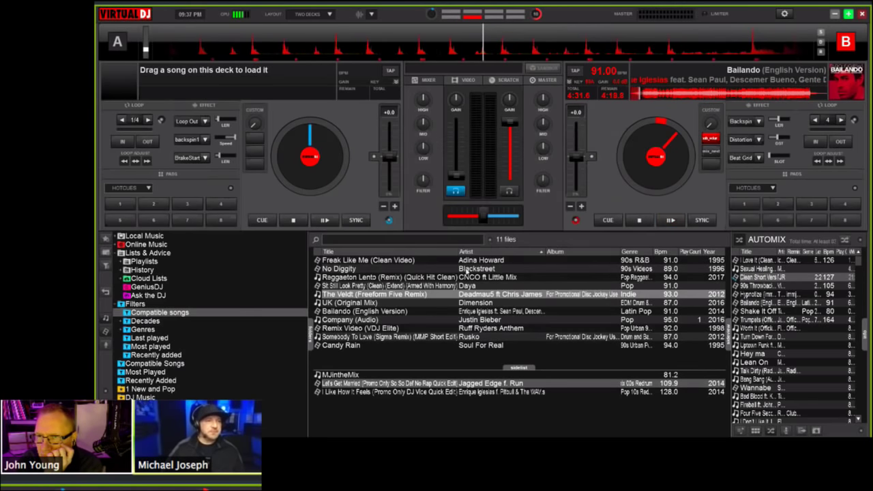
Step: Load The Veldt onto deck A and show its new point's marker in the rhythm waveform with separate coloured rows
drag(586, 294, 310, 151)
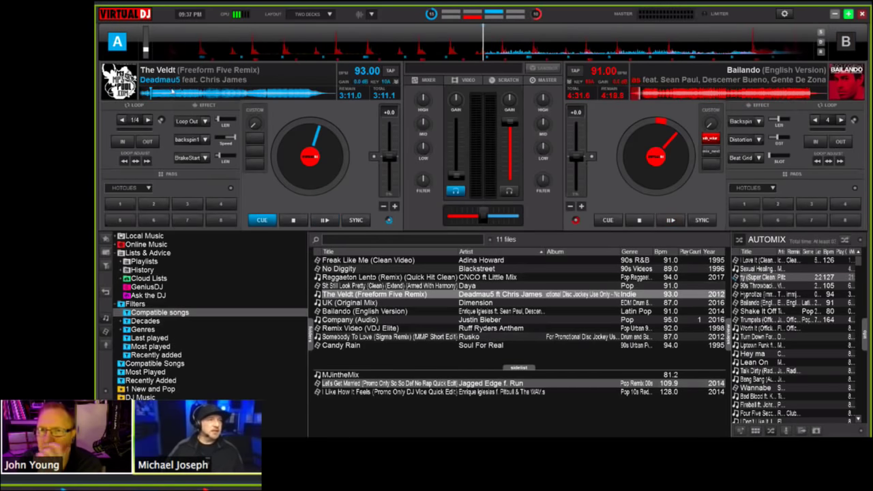
click(371, 13)
click(392, 37)
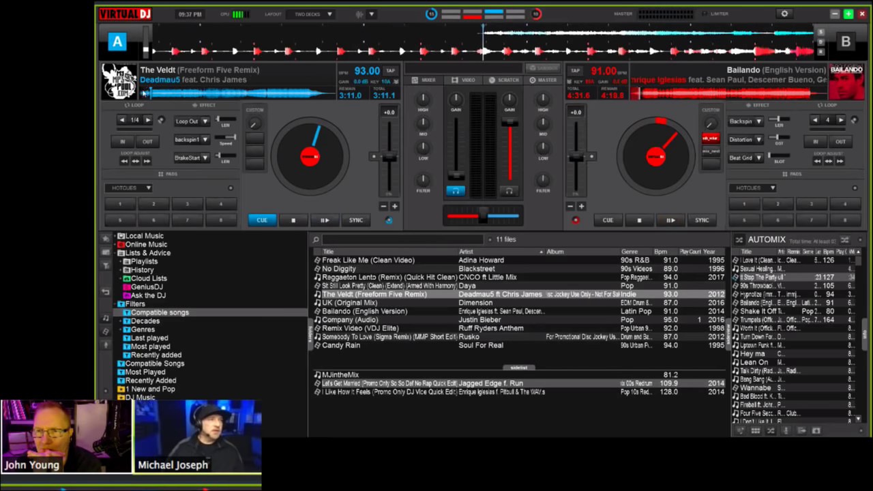
click(431, 35)
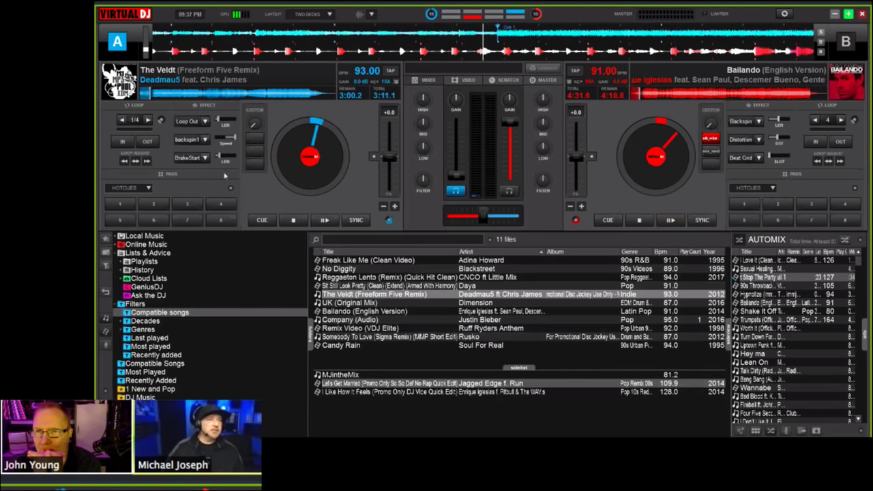
click(120, 204)
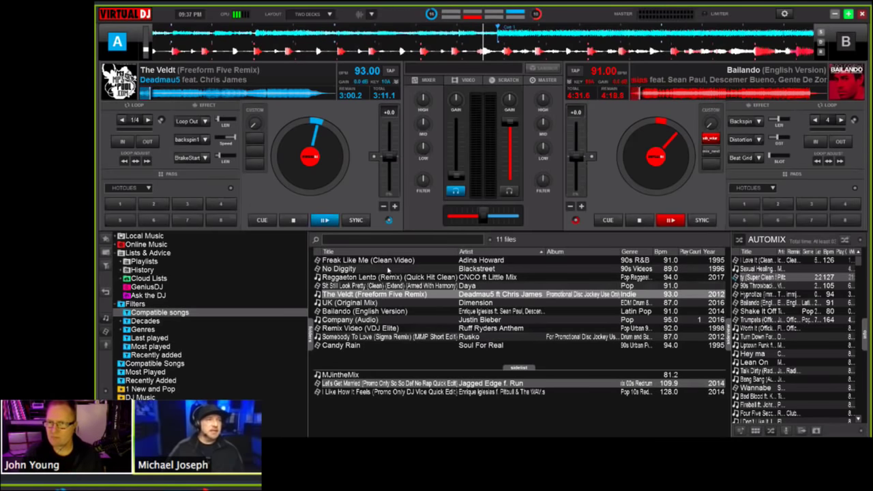
Step: Rename the Cue 1 point of The Veldt to "Automix point" in the POI editor
right_click(385, 294)
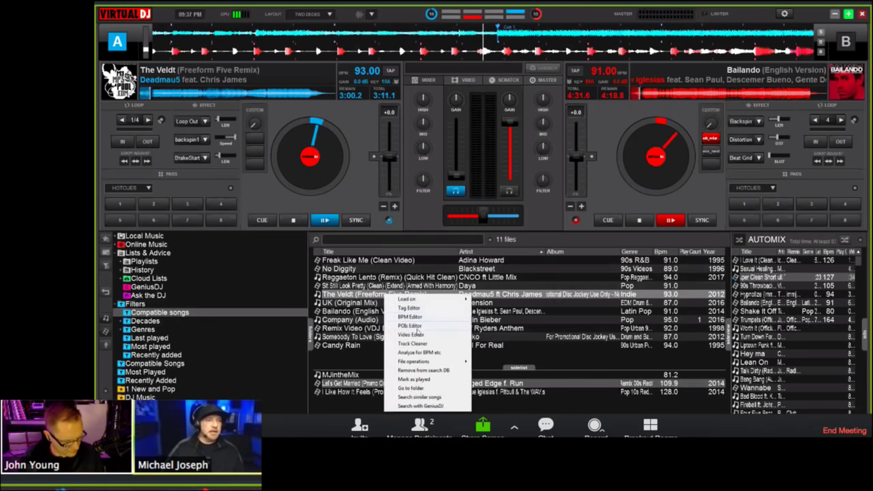
click(416, 327)
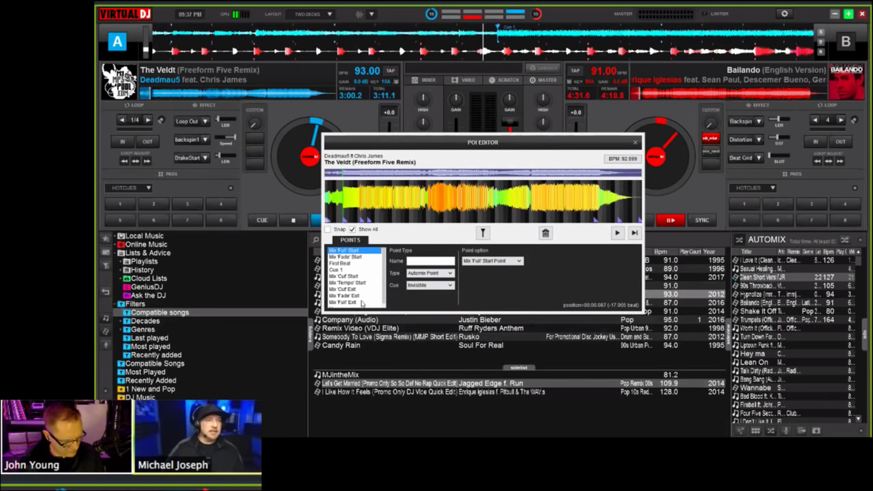
scroll(369, 289, down, 1)
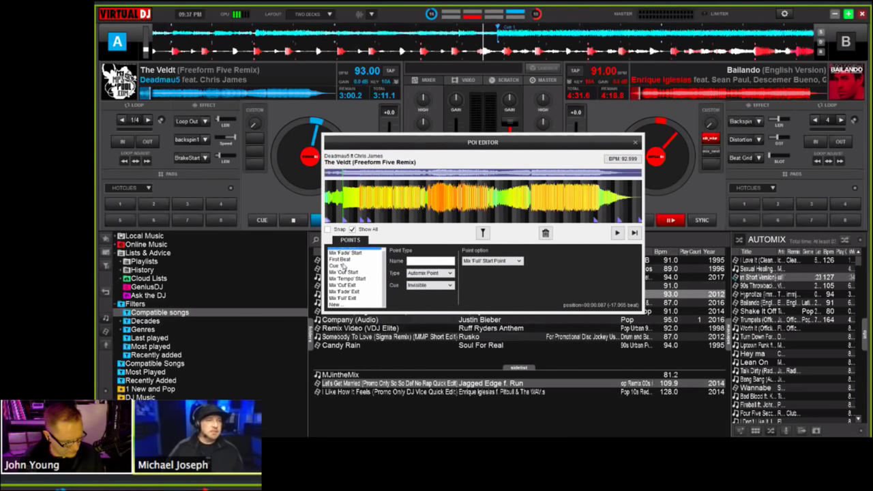
click(343, 266)
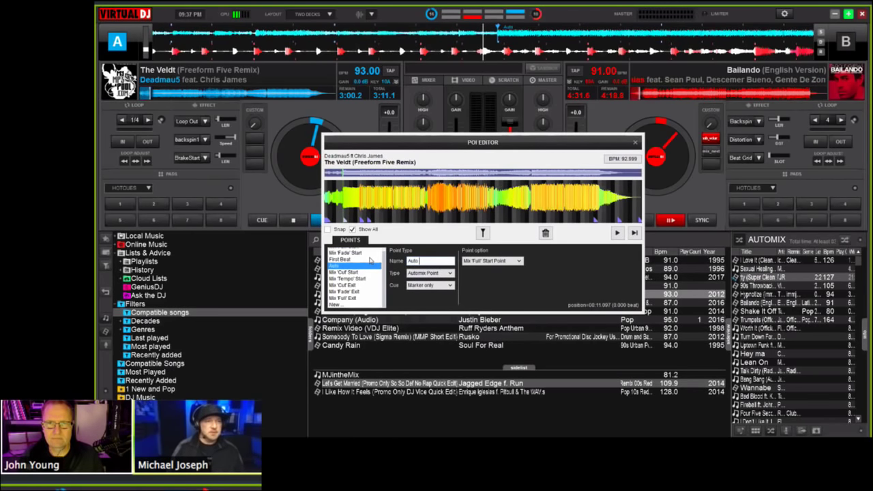
text(oin)
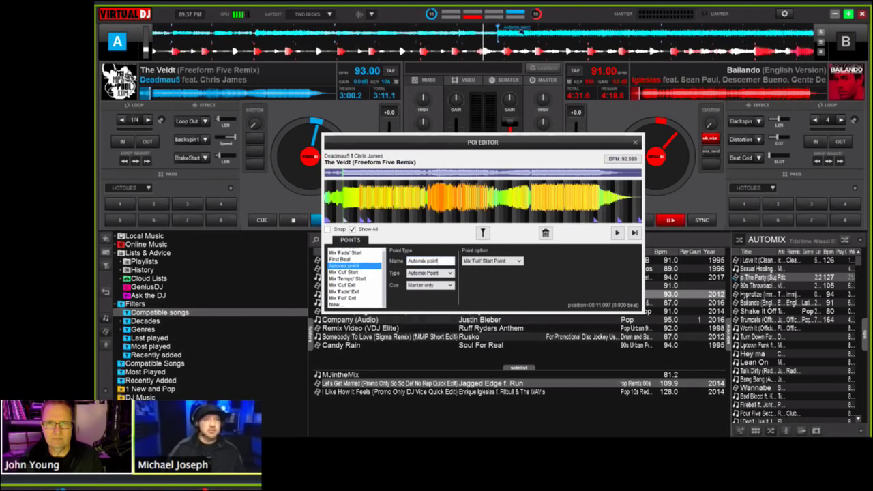
text(t)
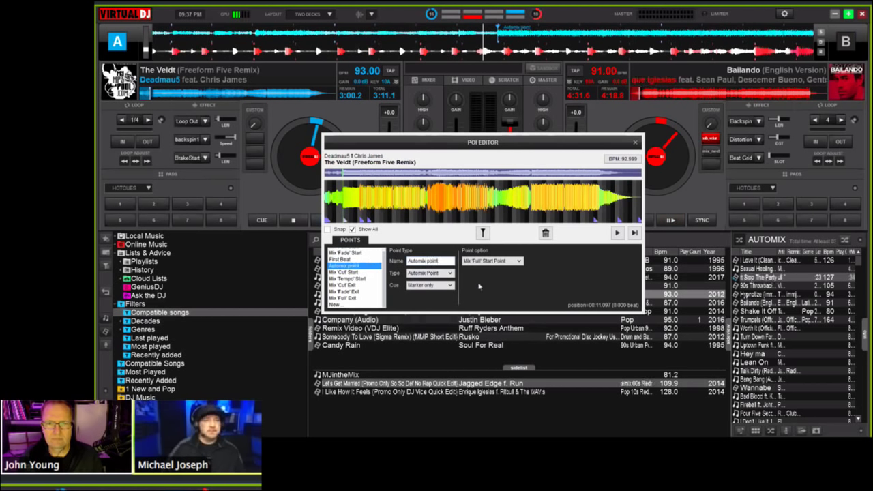
Step: View the Automix point's mix start and exit options, delete the First Beat point, and close the POI editor
click(516, 261)
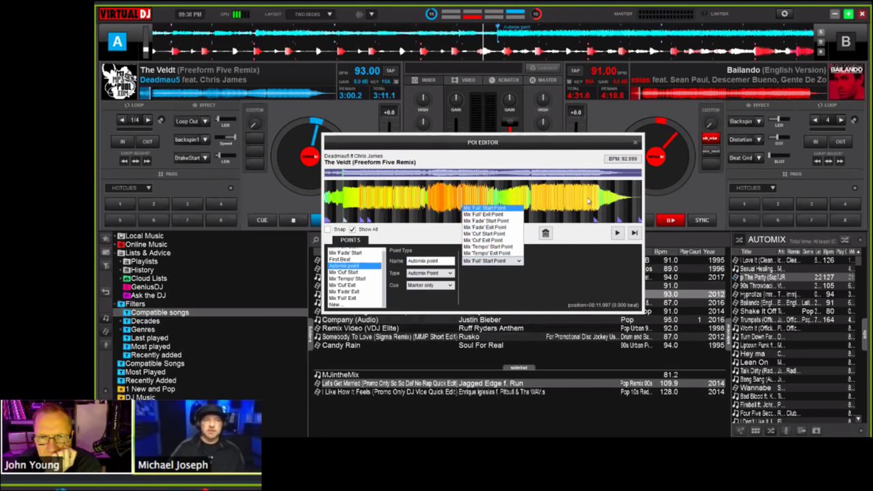
click(545, 160)
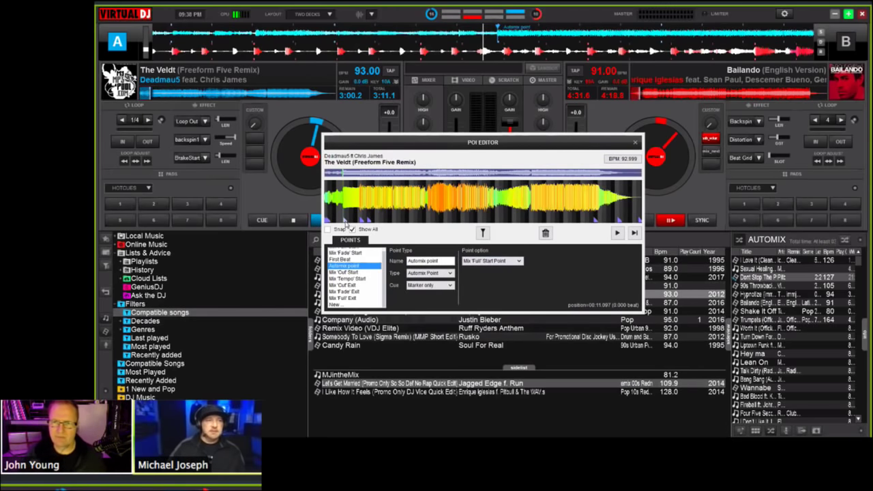
key(Up)
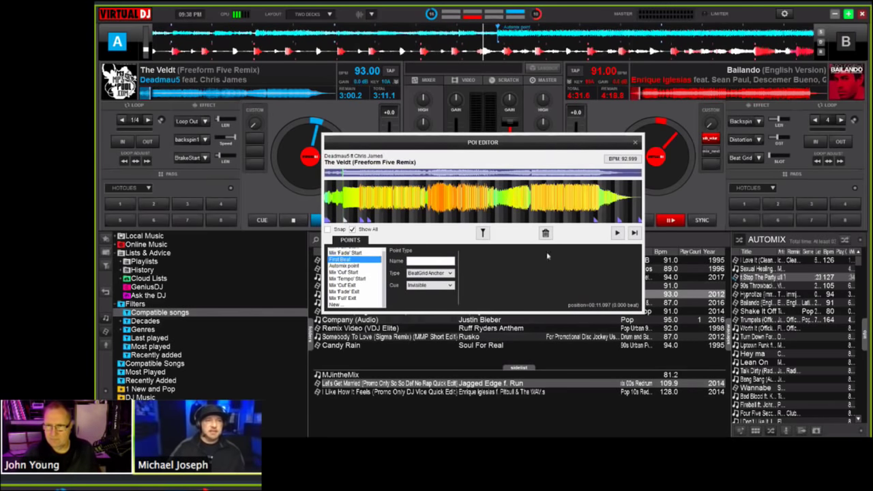
click(545, 233)
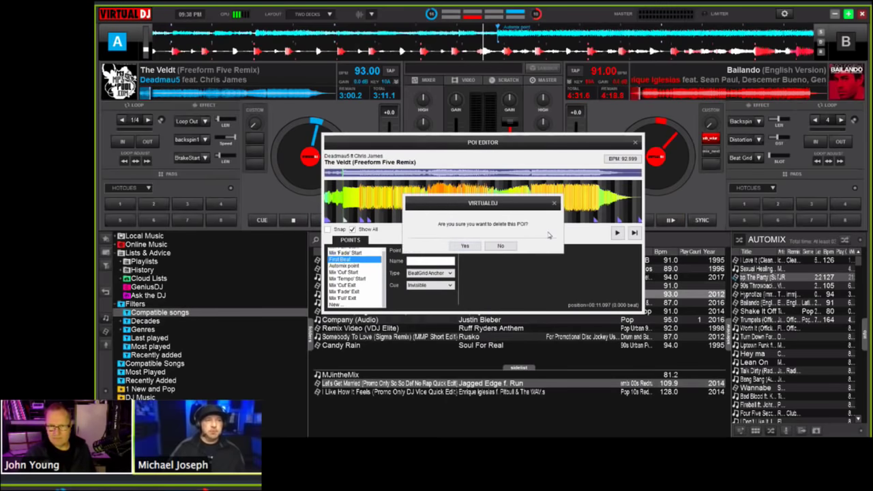
click(466, 247)
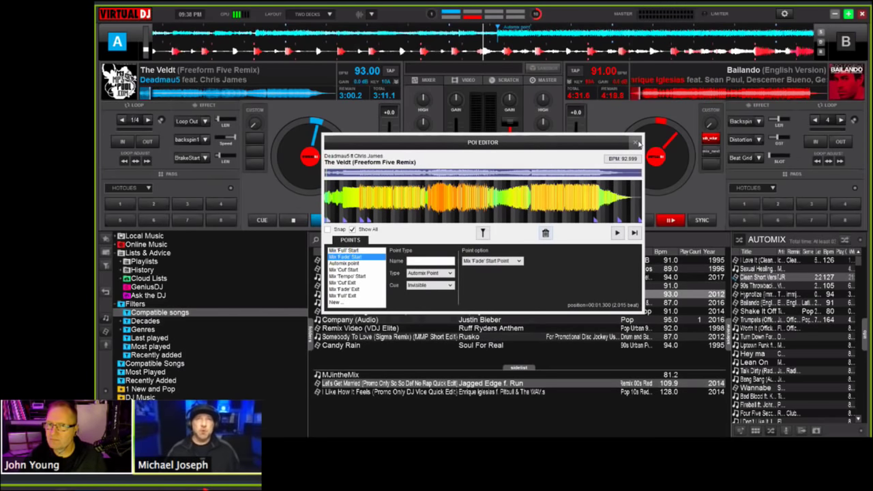
click(637, 142)
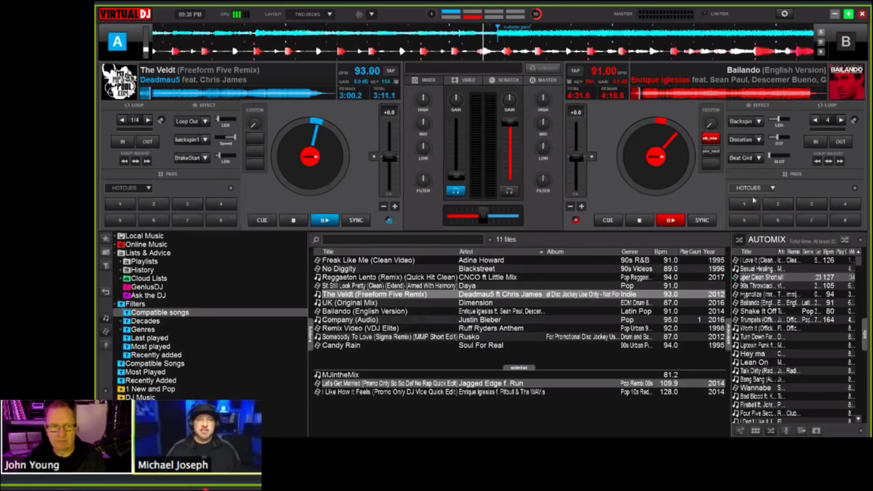
Step: Open deck B's hotcues page in the pads editor
click(750, 188)
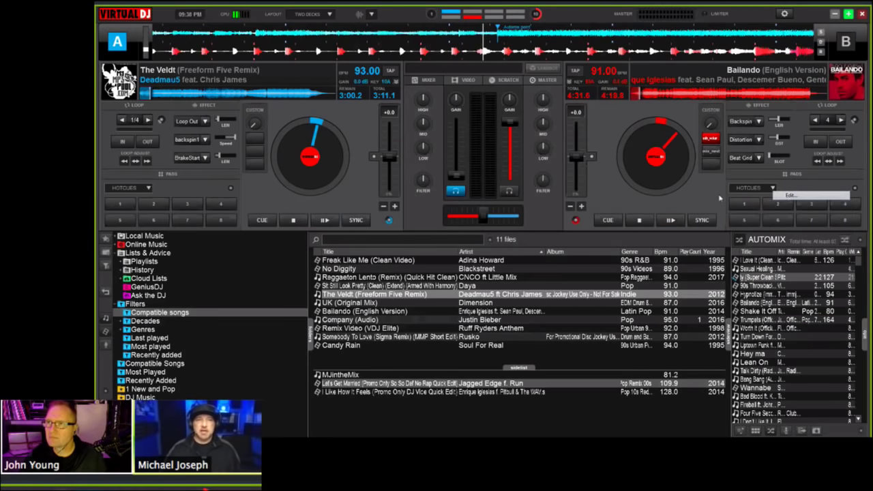
click(791, 196)
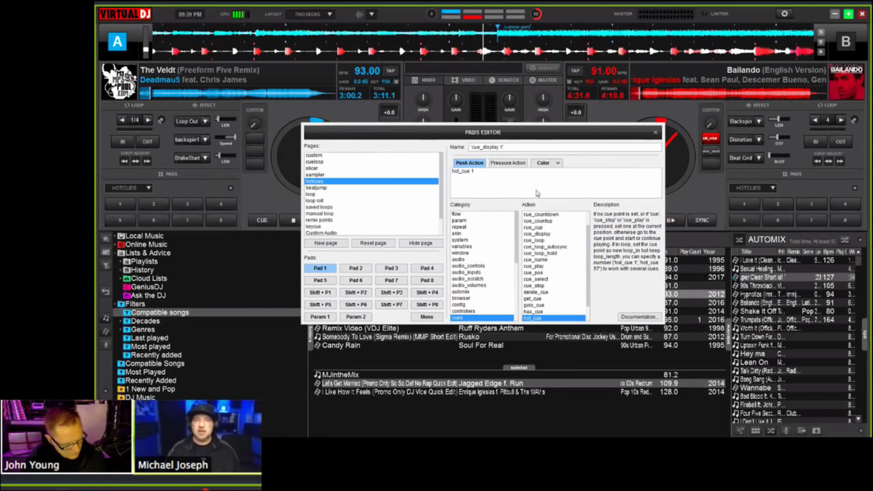
Step: Close the pads editor and open Blackstreet's No Diggity in the Track Cleaner
click(654, 133)
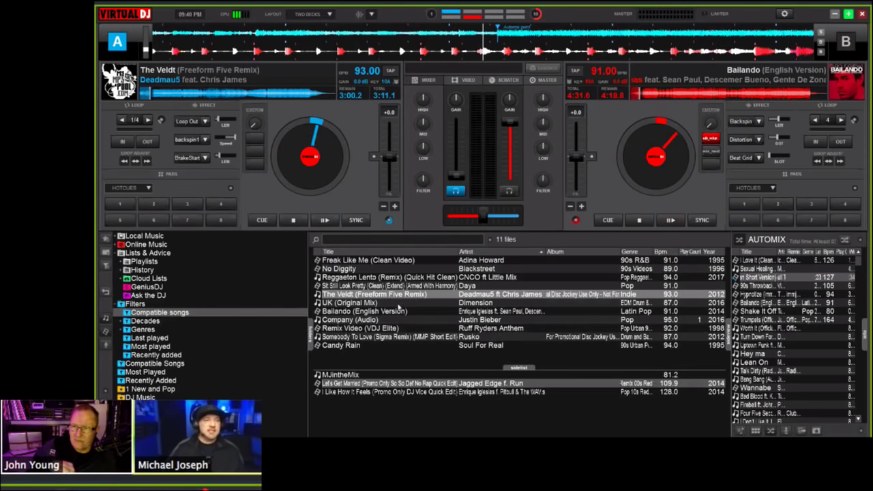
click(372, 269)
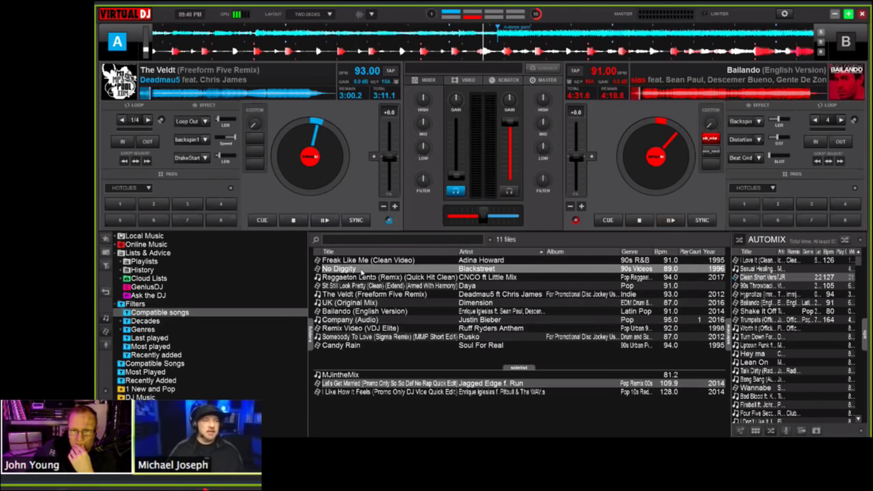
right_click(372, 269)
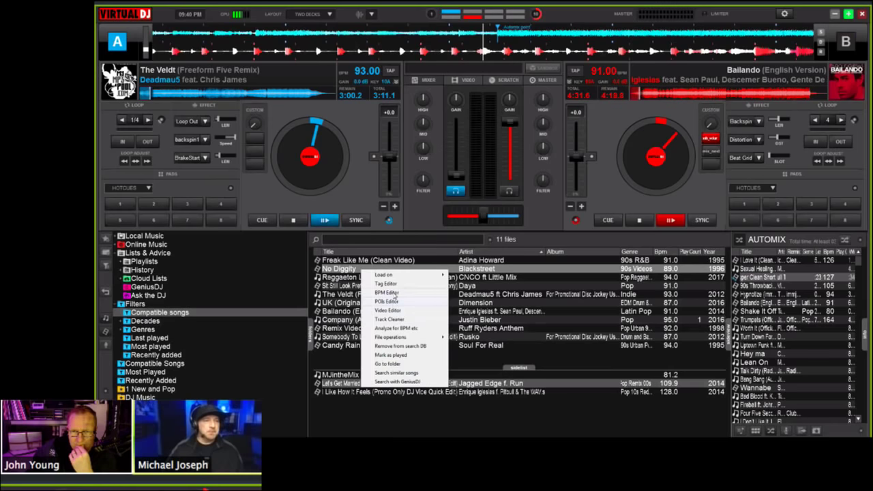
click(409, 320)
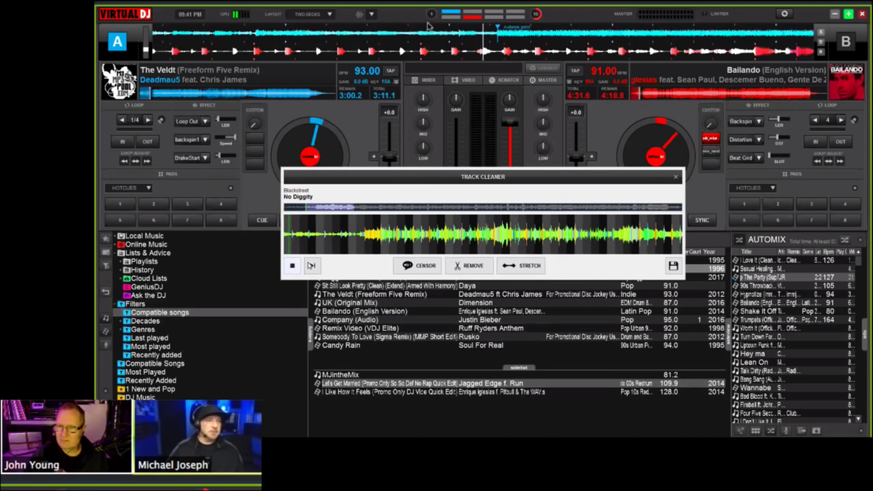
Step: Mark one section of No Diggity near its start to censor, a following one to remove, and a third to stretch
click(292, 265)
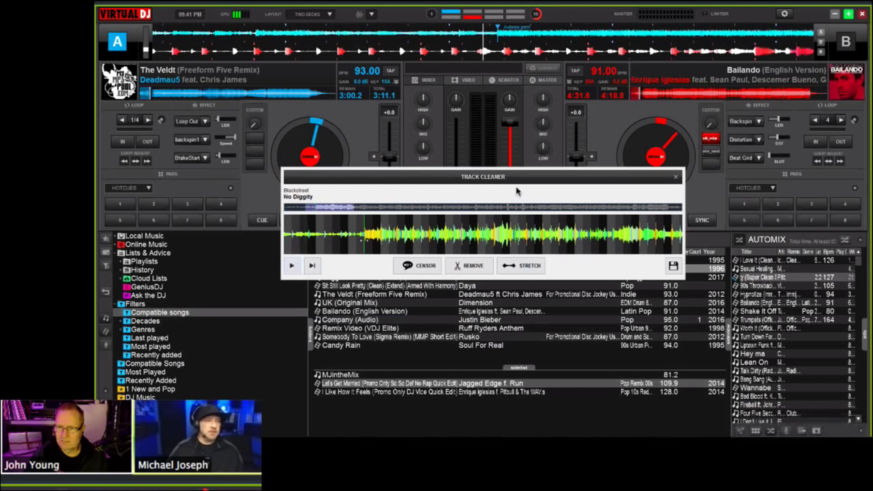
click(424, 269)
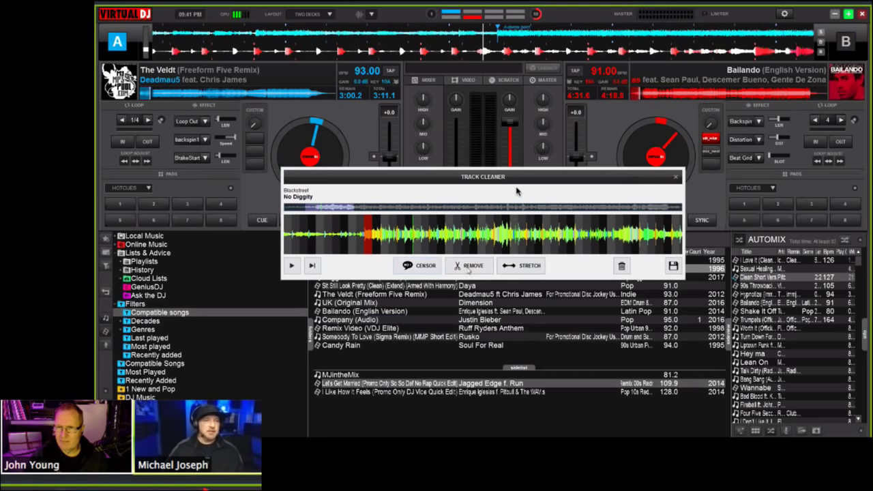
click(469, 268)
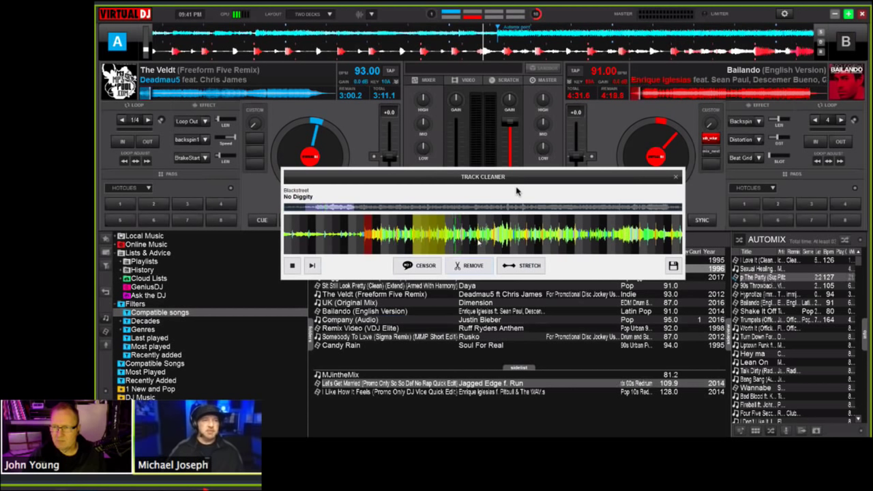
click(292, 265)
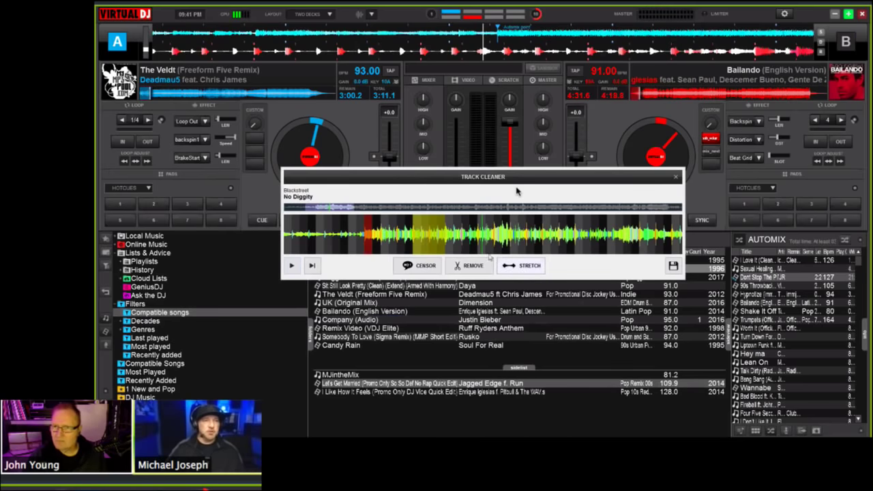
click(511, 267)
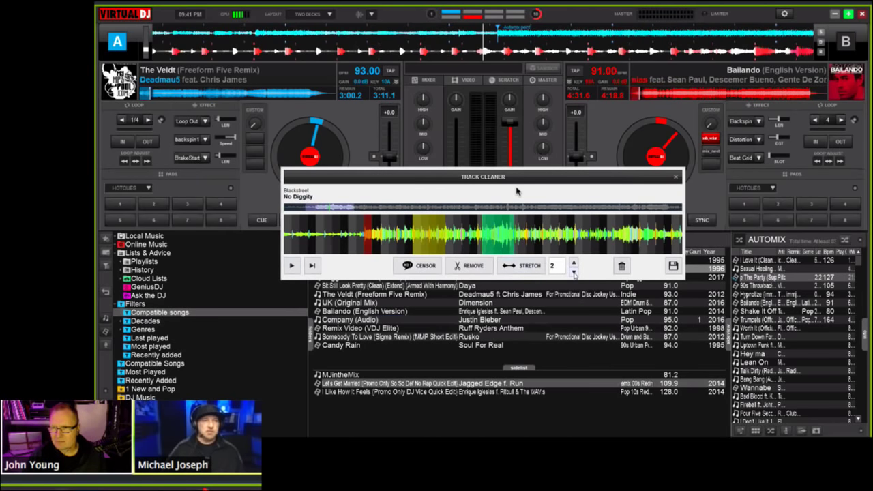
Step: Save the track edit under the title No Diggity LIVE DJNTV EDIT
key(Return)
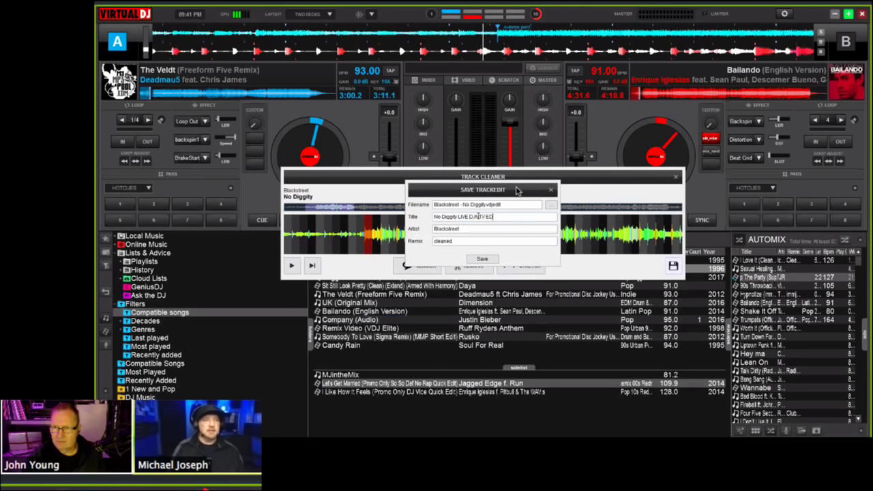
click(485, 260)
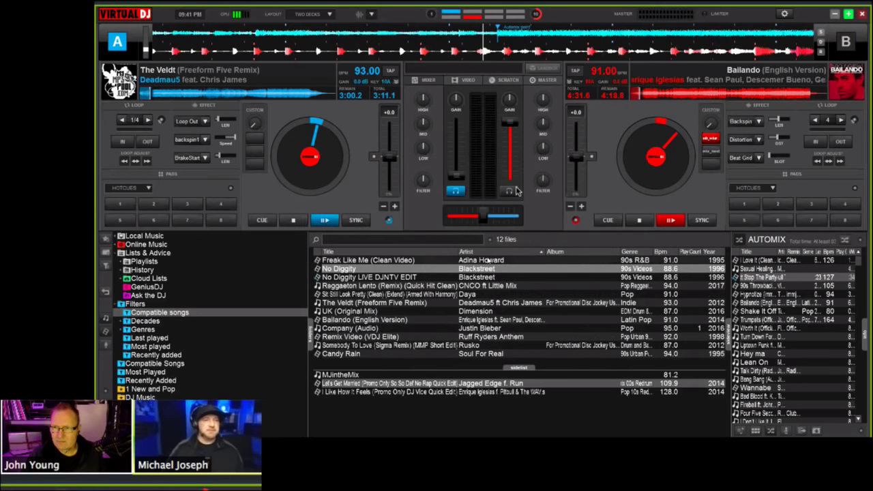
Step: Load No Diggity LIVE DJNTV EDIT onto deck B, play it from near its start, show the master section, and pause playback
click(413, 278)
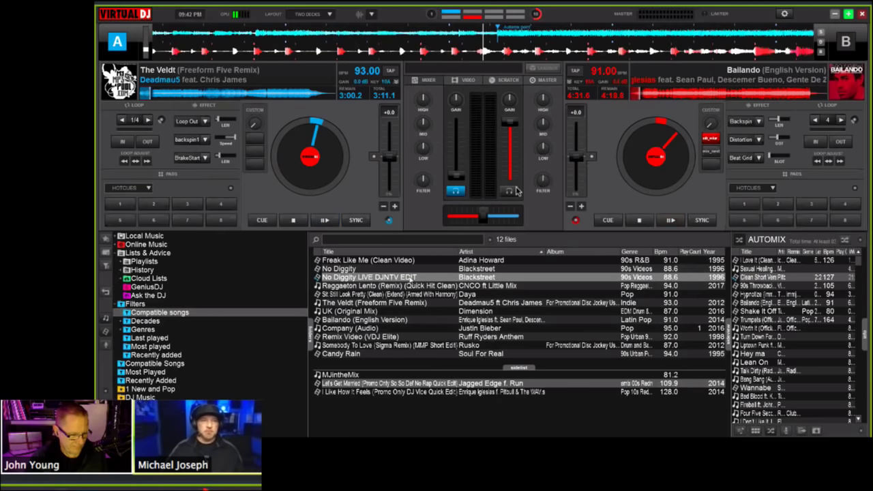
key(ctrl+Right)
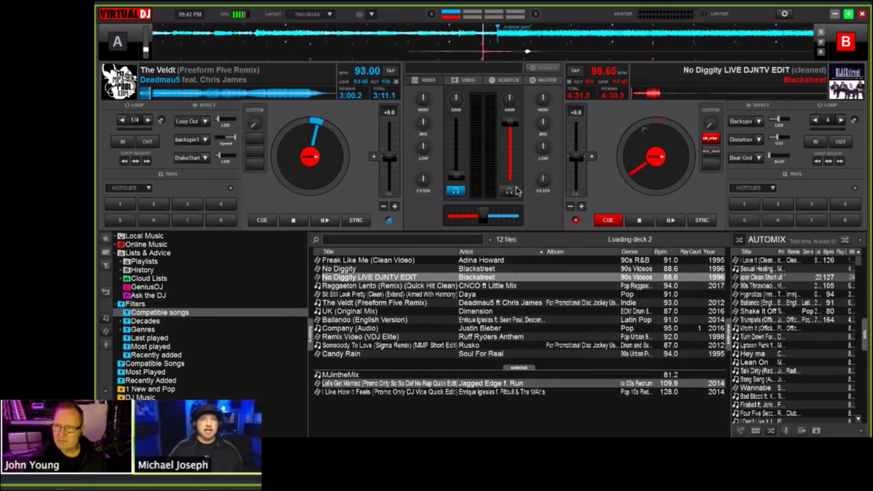
click(644, 94)
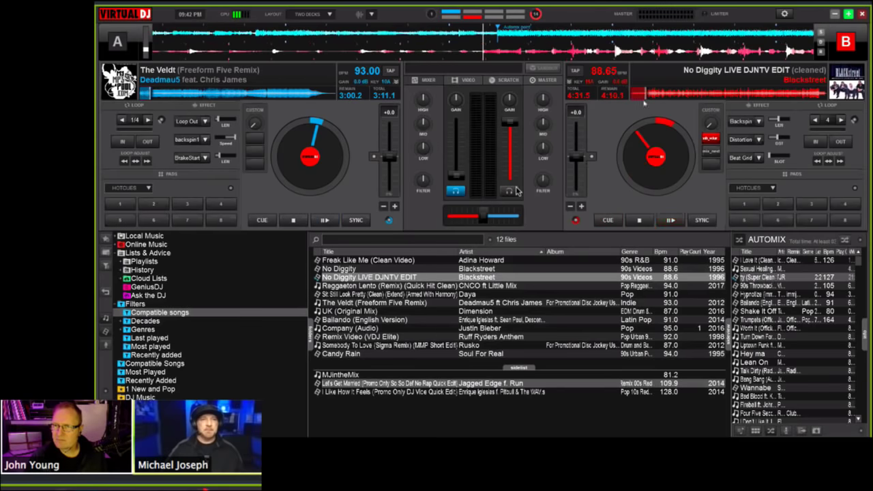
key(space)
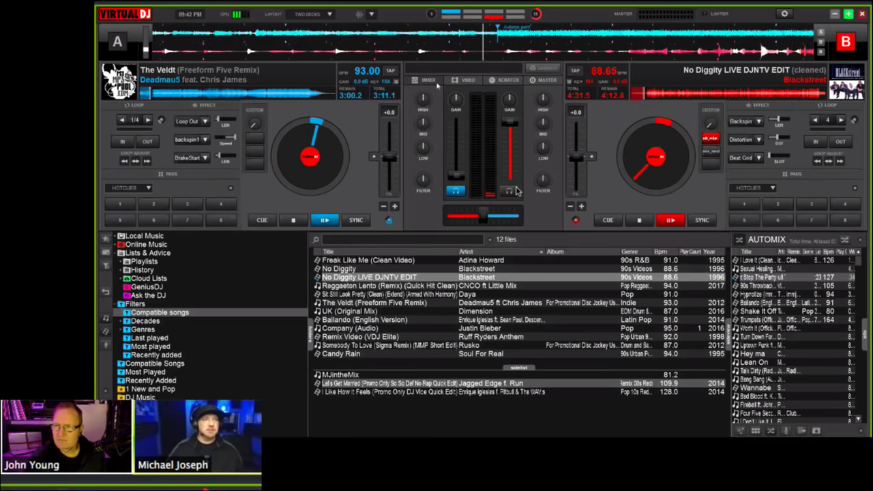
click(547, 79)
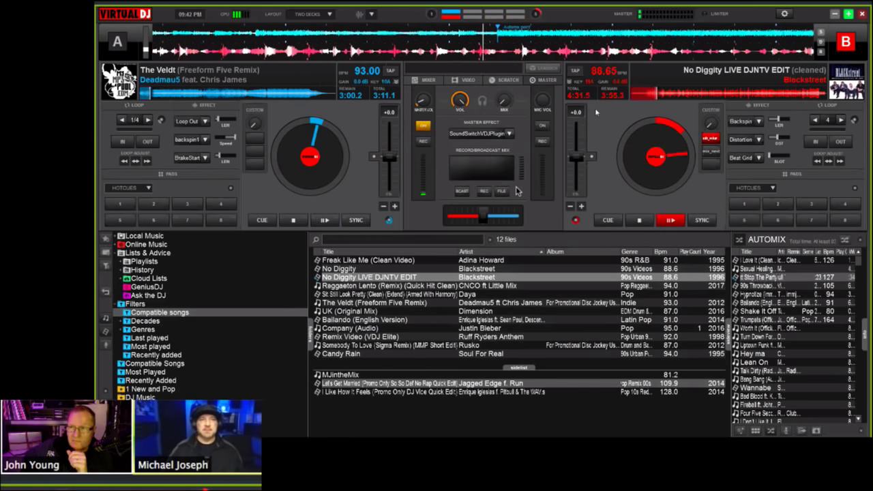
key(space)
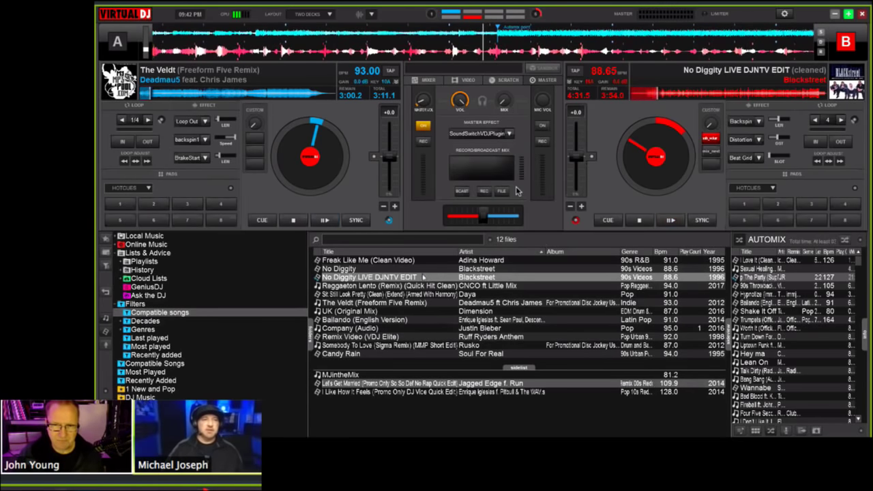
Step: View the file operations available for the No Diggity LIVE DJNTV EDIT track
right_click(421, 278)
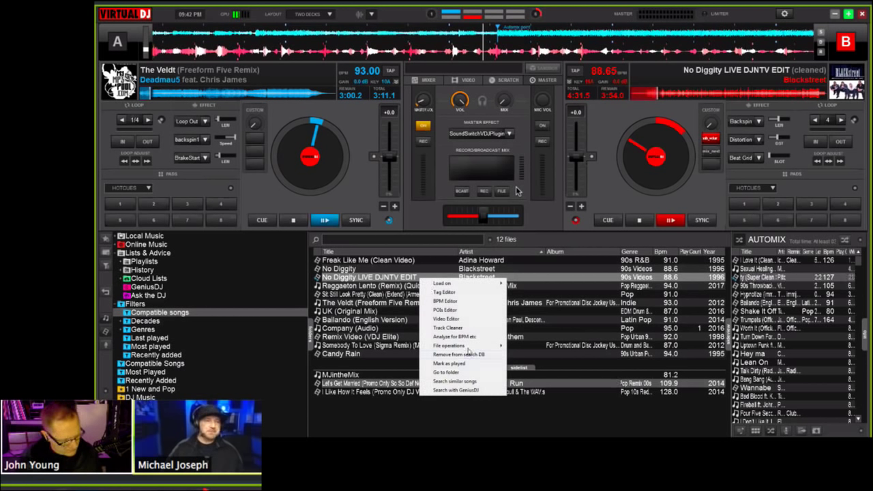
mouse_move(469, 346)
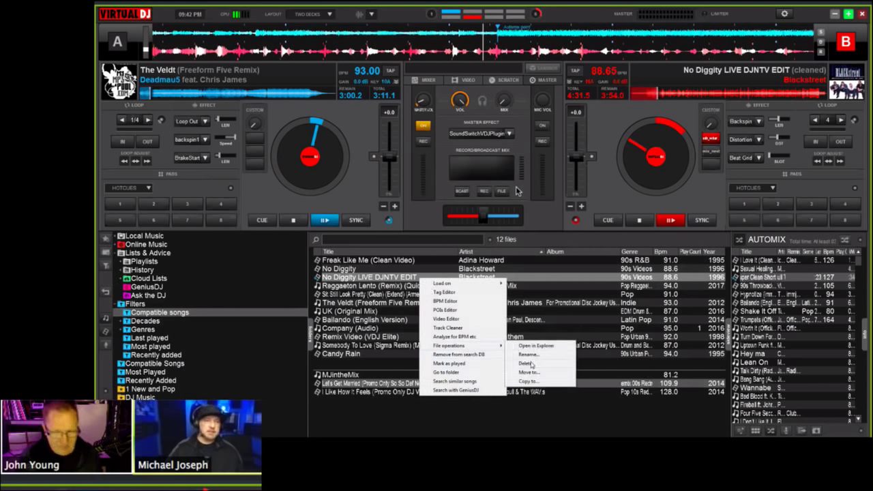
click(531, 364)
click(418, 285)
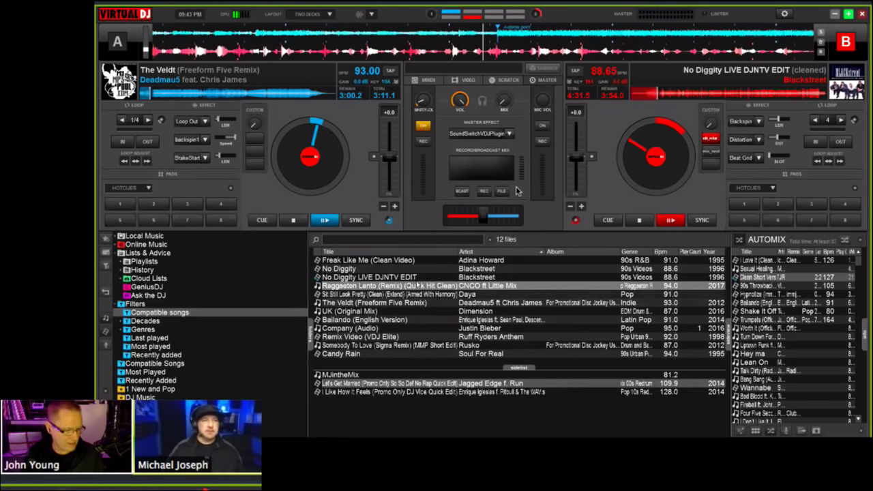
click(413, 278)
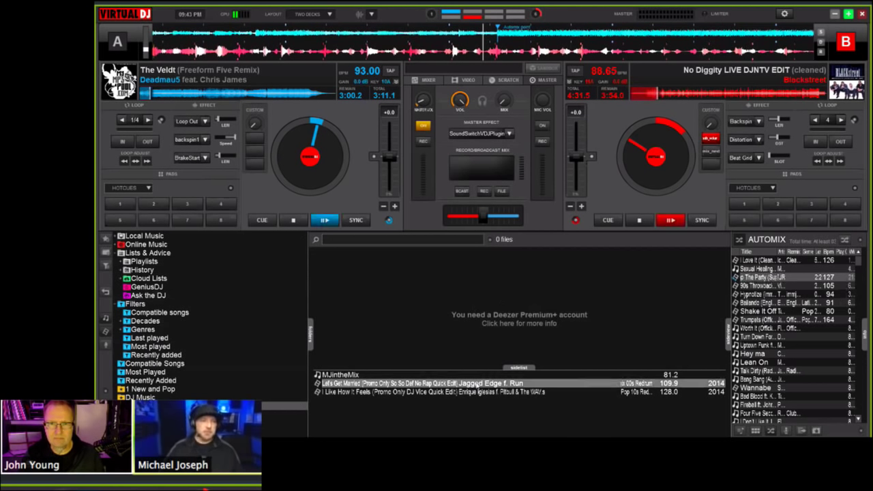
Step: Load Let's Get Married from the sidelist onto deck B, replace it with I Like How It Feels, and load that track onto deck A too
drag(477, 383, 637, 146)
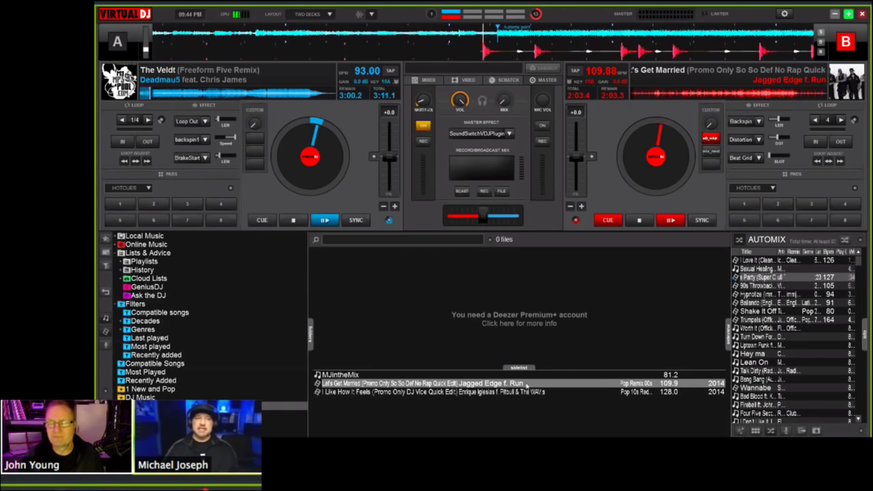
drag(532, 383, 660, 84)
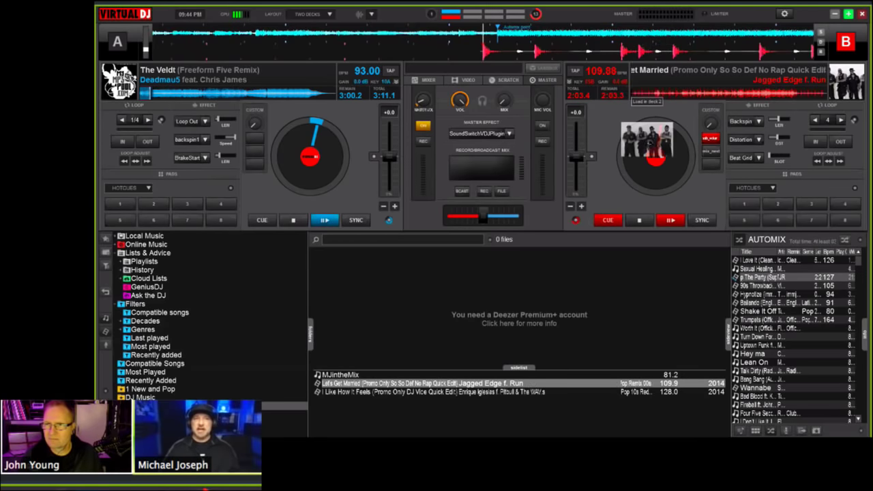
drag(566, 392, 644, 154)
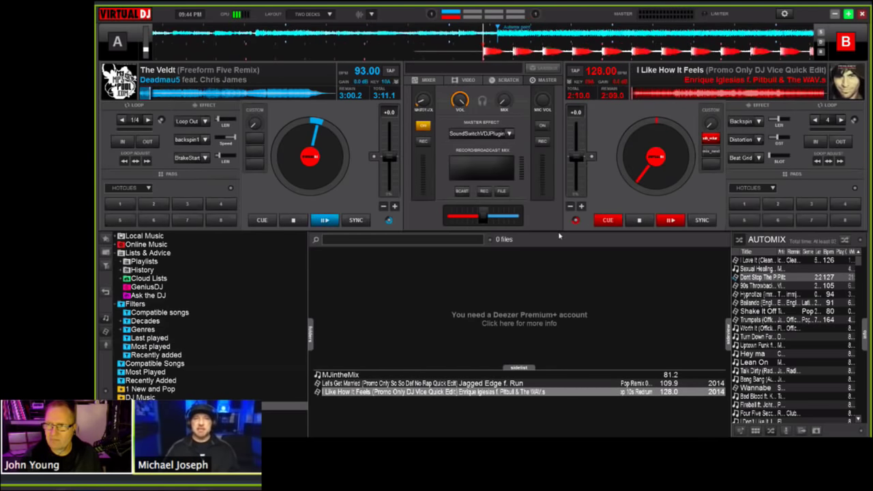
drag(549, 392, 334, 163)
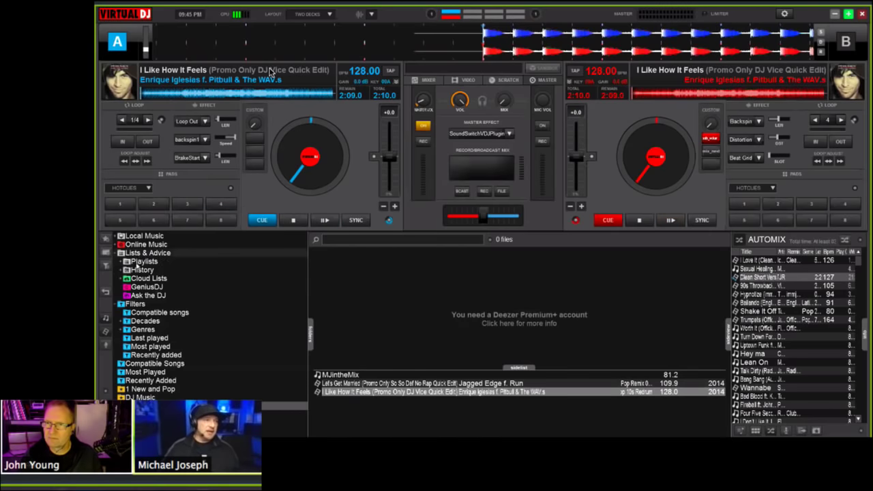
Step: Expand Online Music and search iDJPool - Pro Audio for "michael jackson"
click(117, 245)
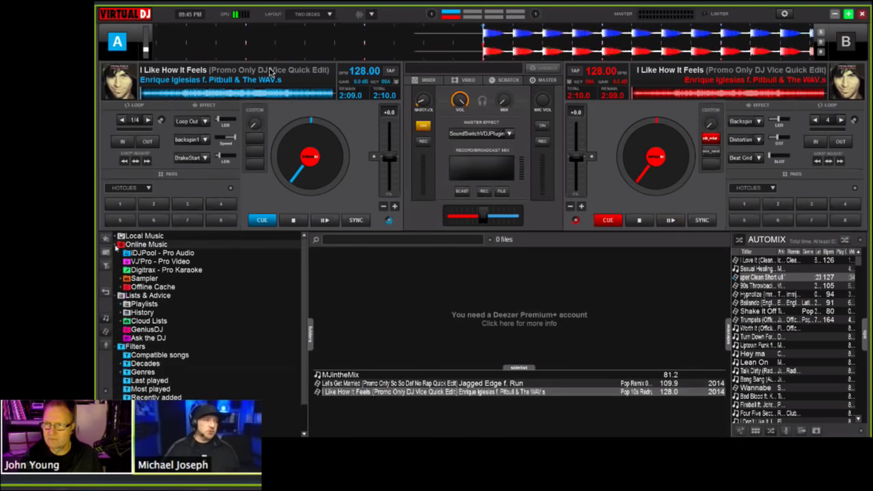
click(150, 257)
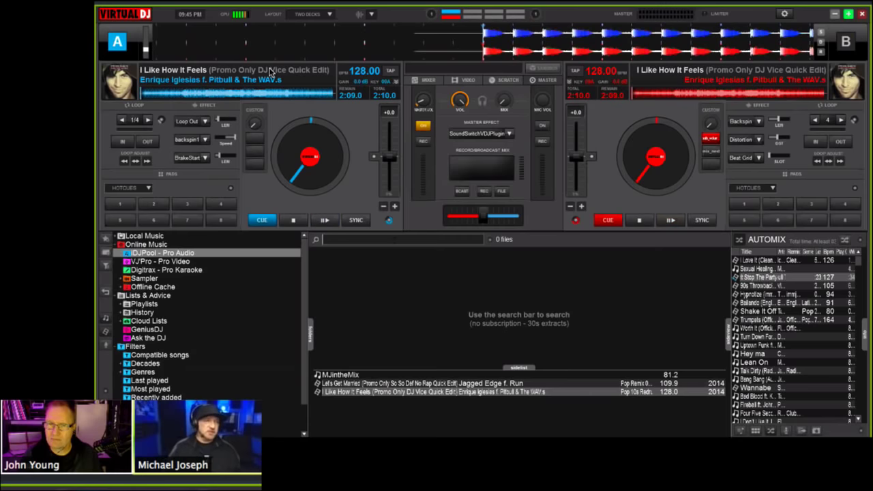
text(michae)
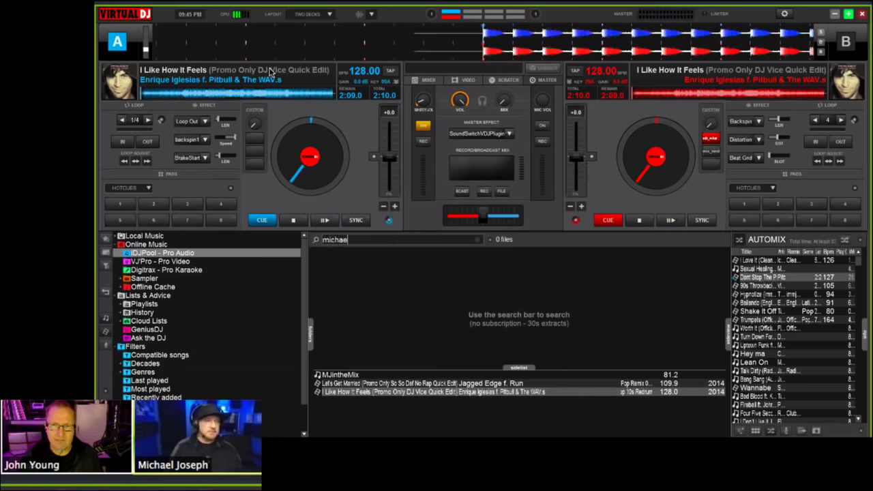
text(l joad)
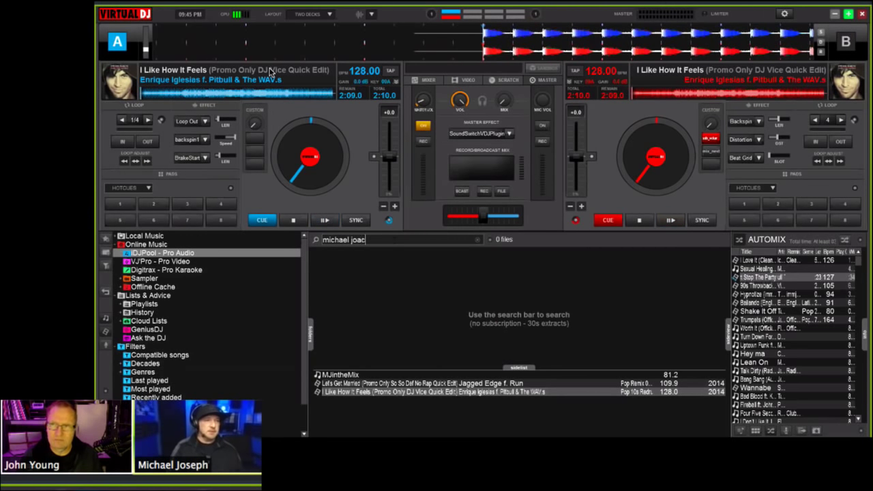
key(BackSpace)
key(BackSpace)
key(BackSpace)
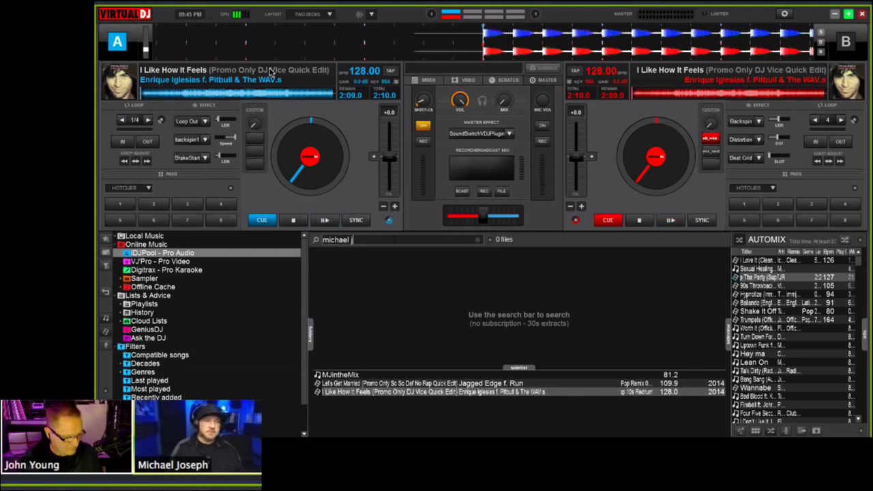
text(ackson)
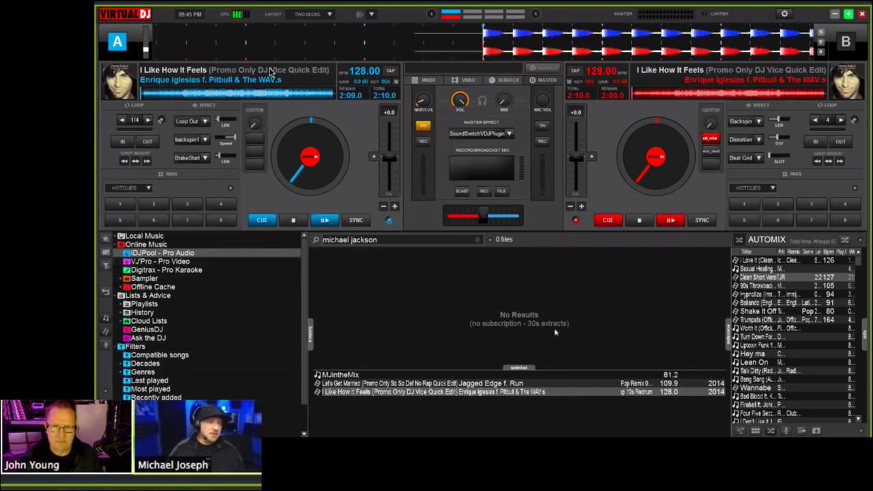
Step: Search iDJPool - Pro Audio for "michael" instead, browse further down the folder list, and clear the search
click(379, 240)
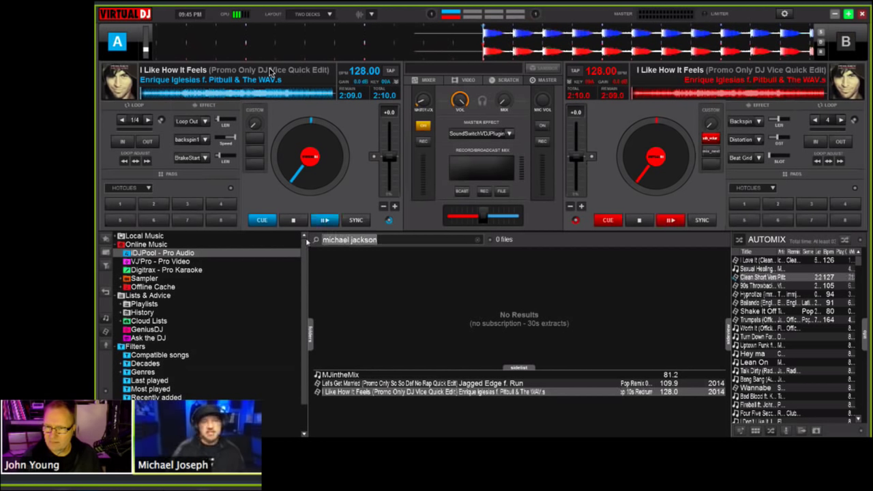
key(BackSpace)
text(michael)
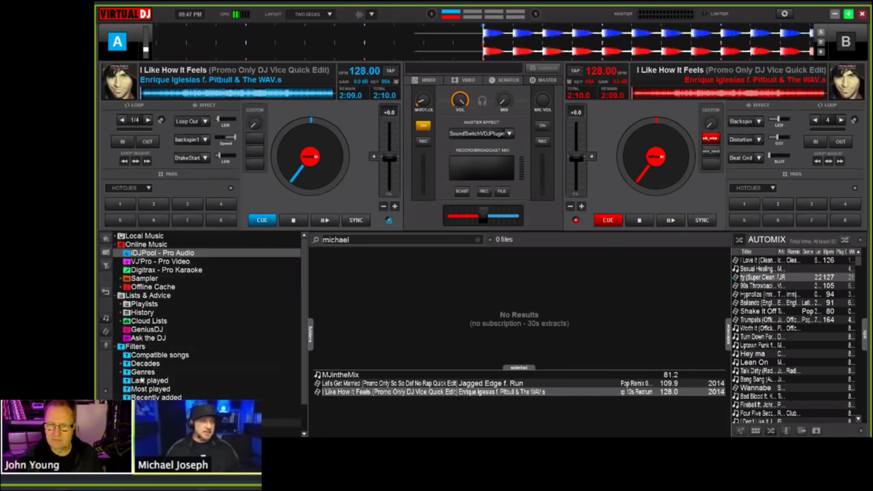
scroll(143, 341, down, 2)
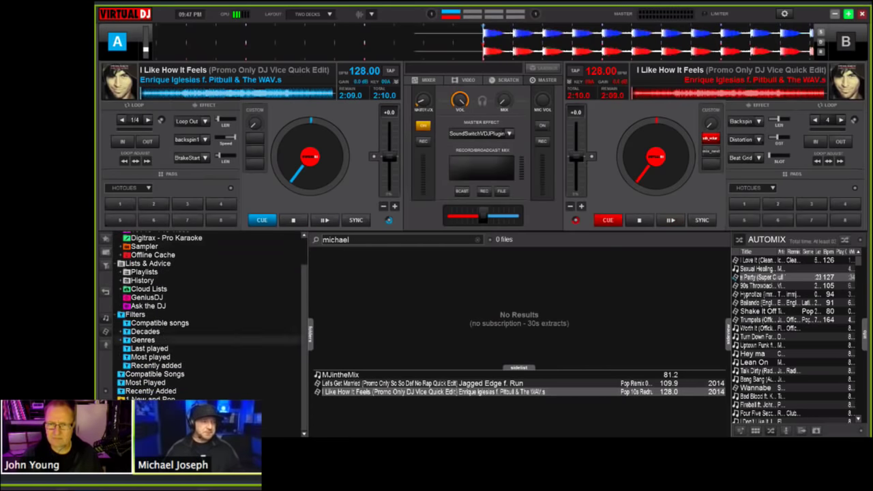
key(Escape)
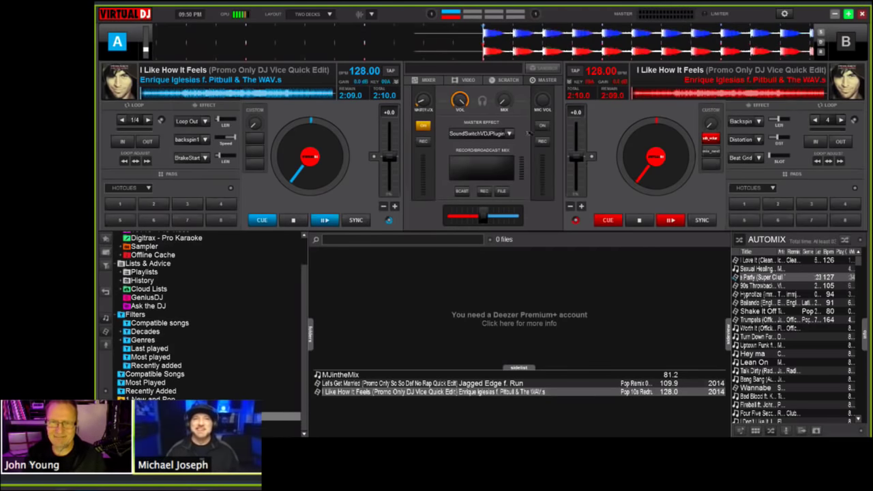
Step: Try to apply the MJ_controller_by_dennyo skin in the interface settings, and switch back to the Default skin
click(784, 13)
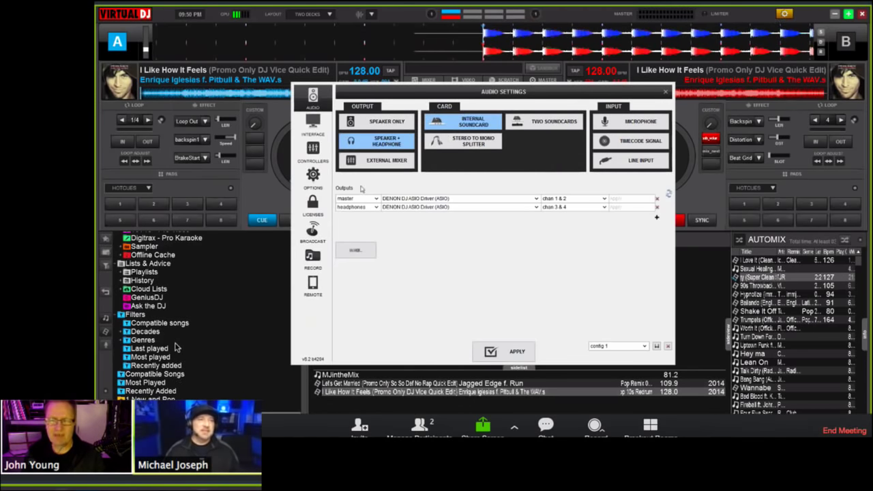
click(313, 124)
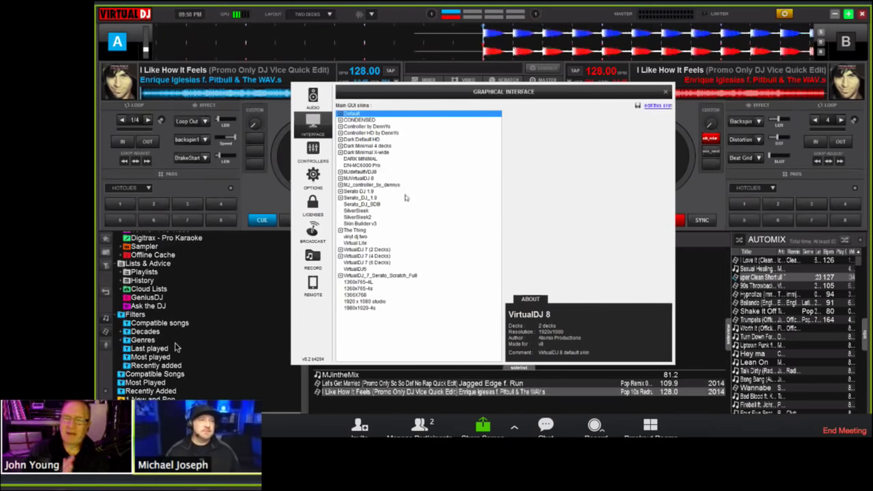
click(392, 186)
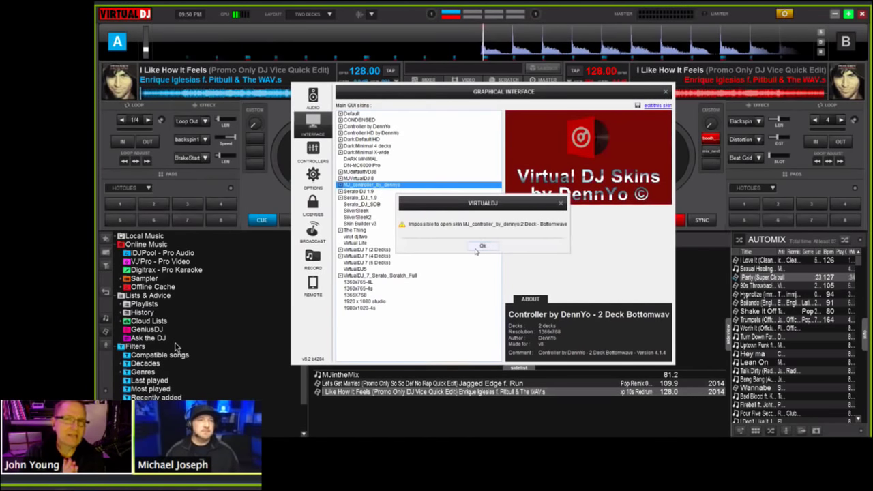
click(481, 246)
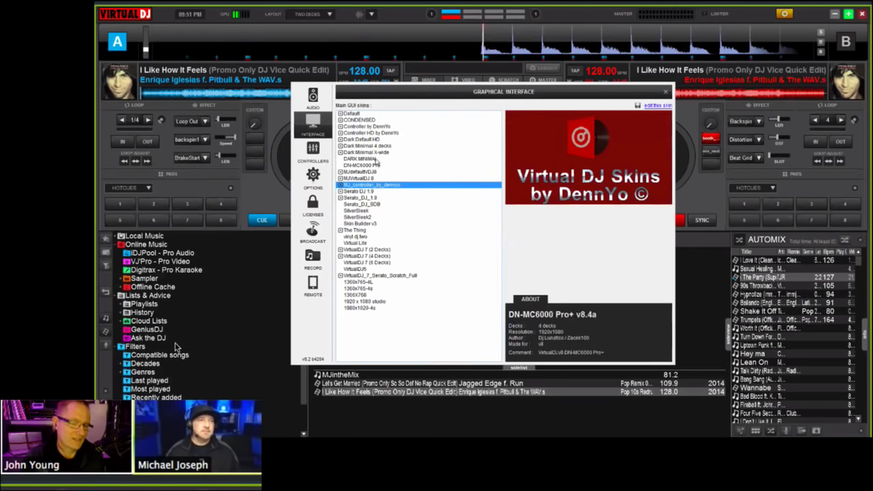
click(358, 114)
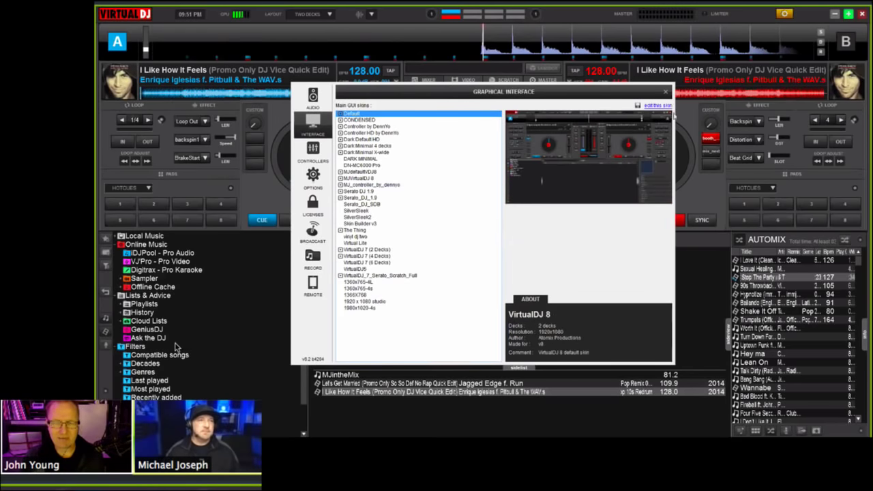
click(666, 91)
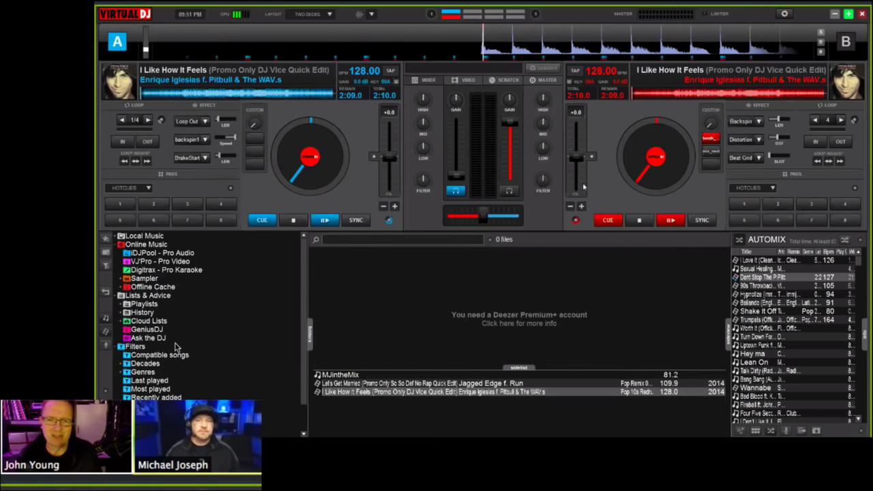